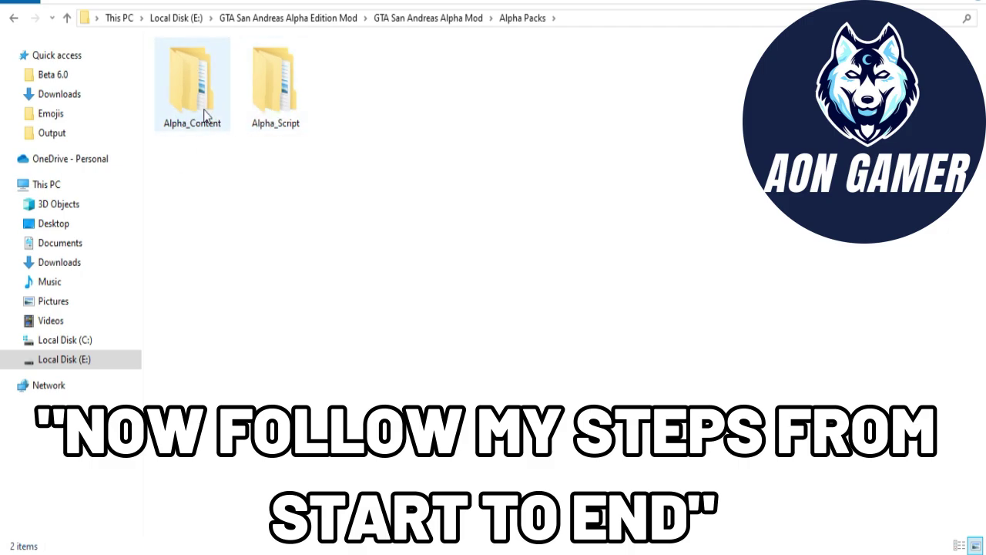
- Copy the cuts and ped.ifp files from the anim folder inside Alpha_Content
double_click(186, 119)
double_click(197, 79)
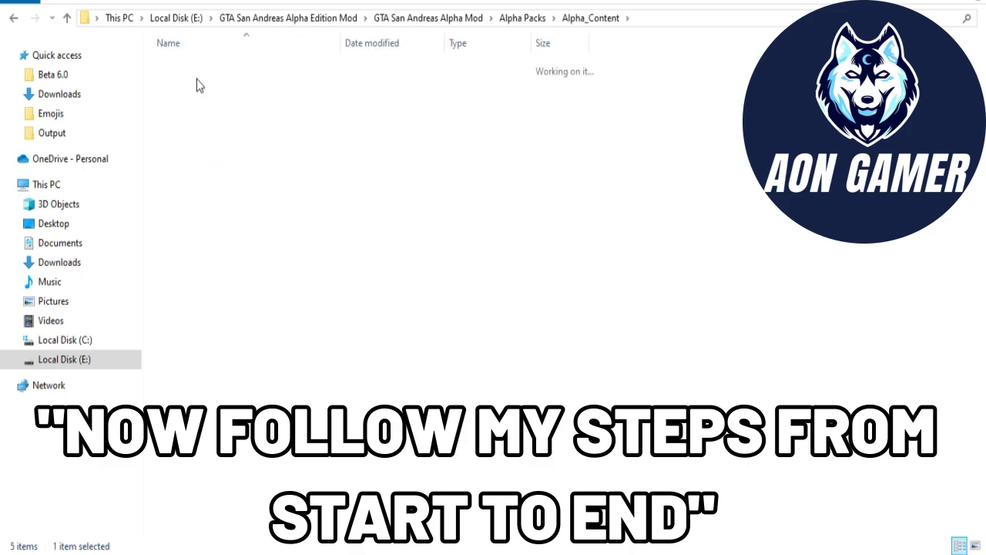
left_click(192, 82)
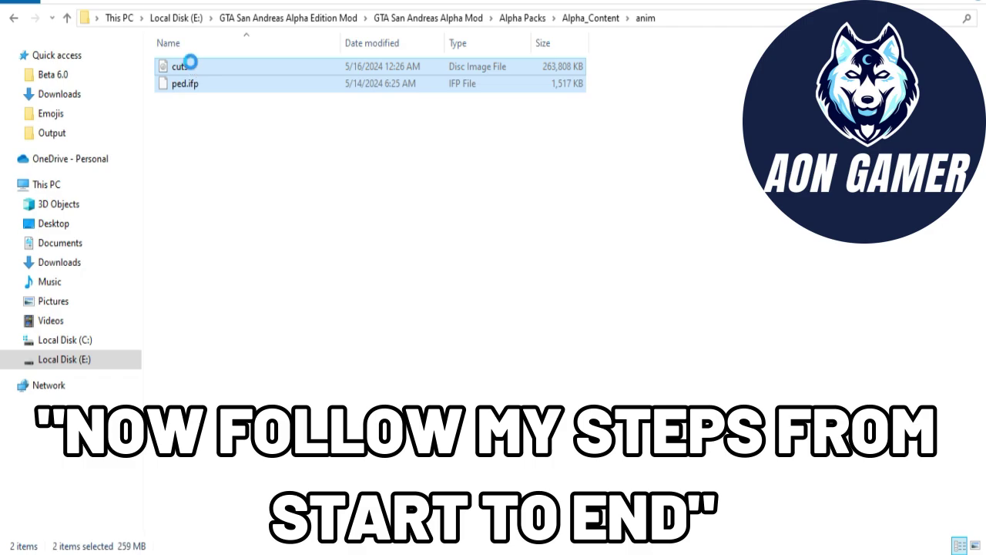
right_click(190, 61)
left_click(228, 275)
- Paste the copied files into the anim folder of GTA San Andreas, replacing the existing files of the same names
left_click(10, 24)
left_click(11, 24)
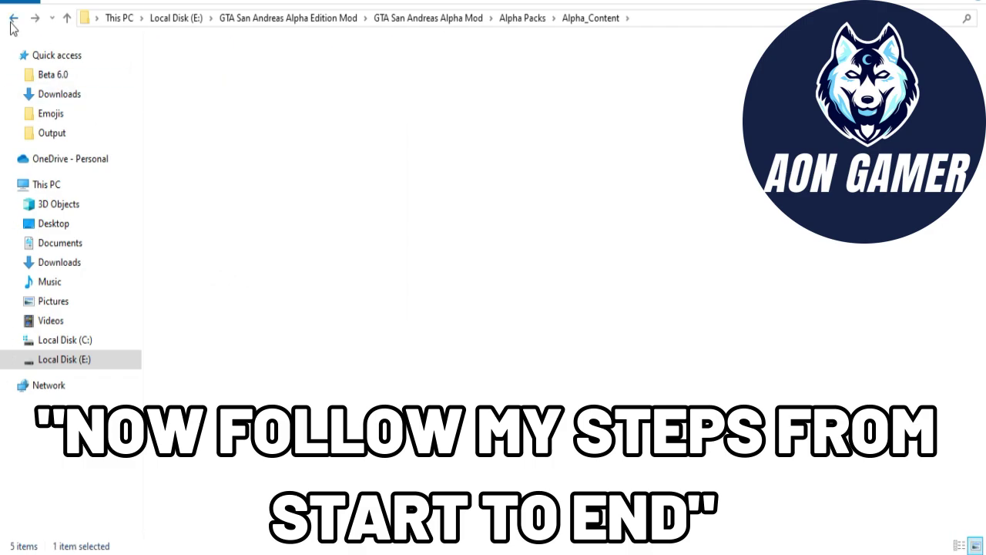
left_click(11, 24)
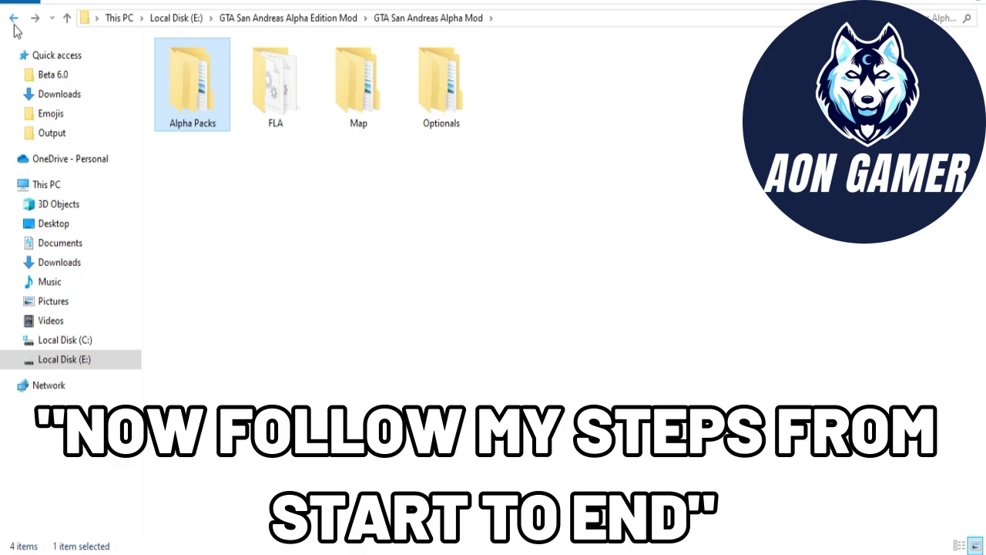
left_click(14, 26)
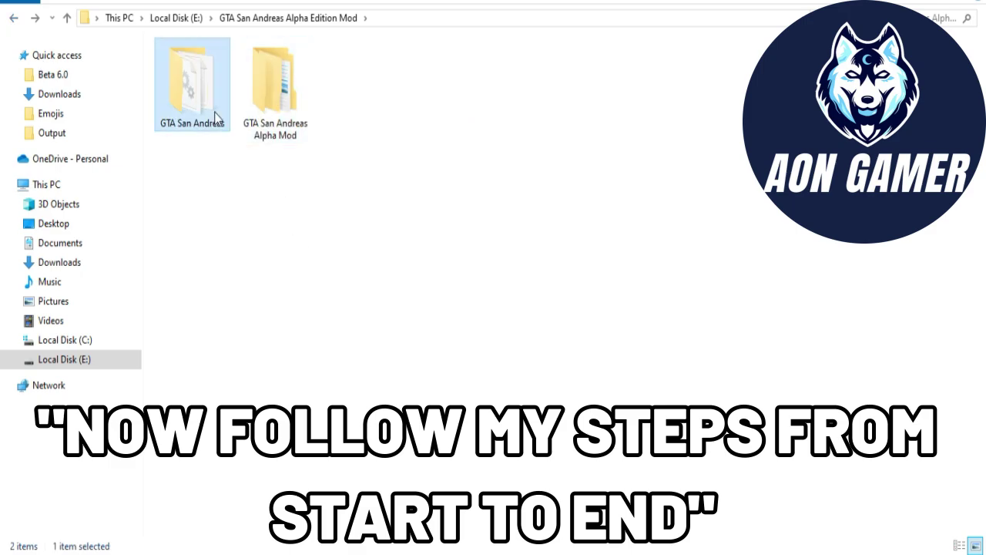
double_click(218, 116)
double_click(199, 85)
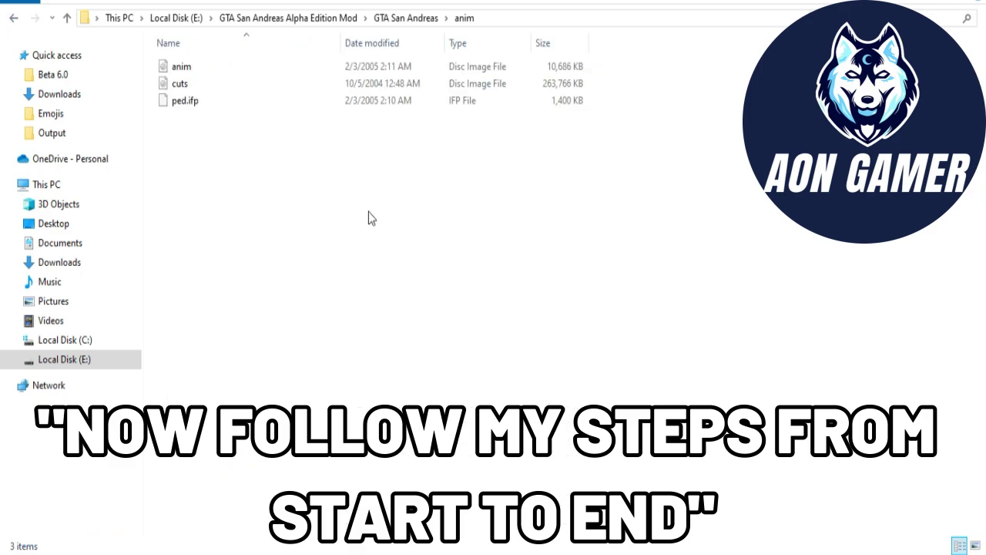
right_click(367, 211)
left_click(389, 325)
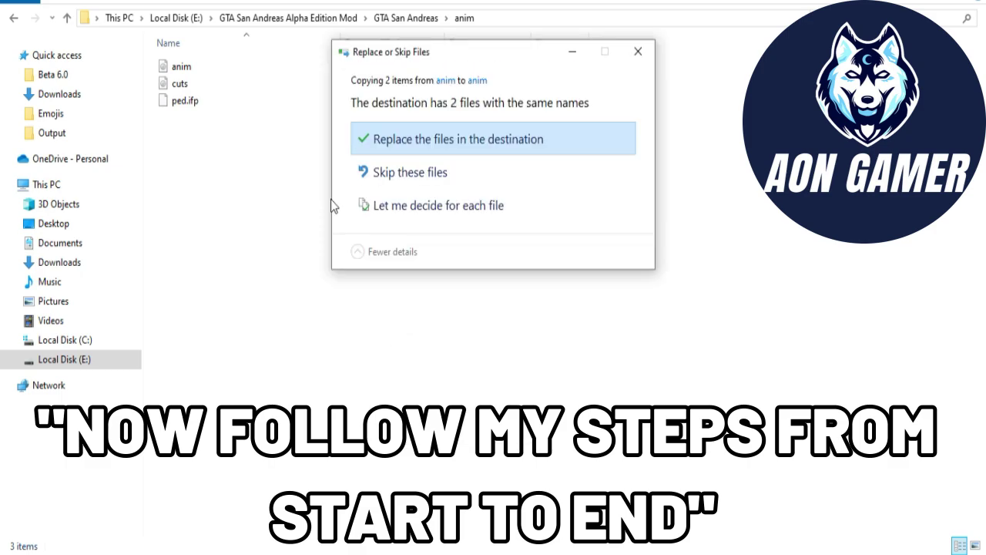
left_click(402, 146)
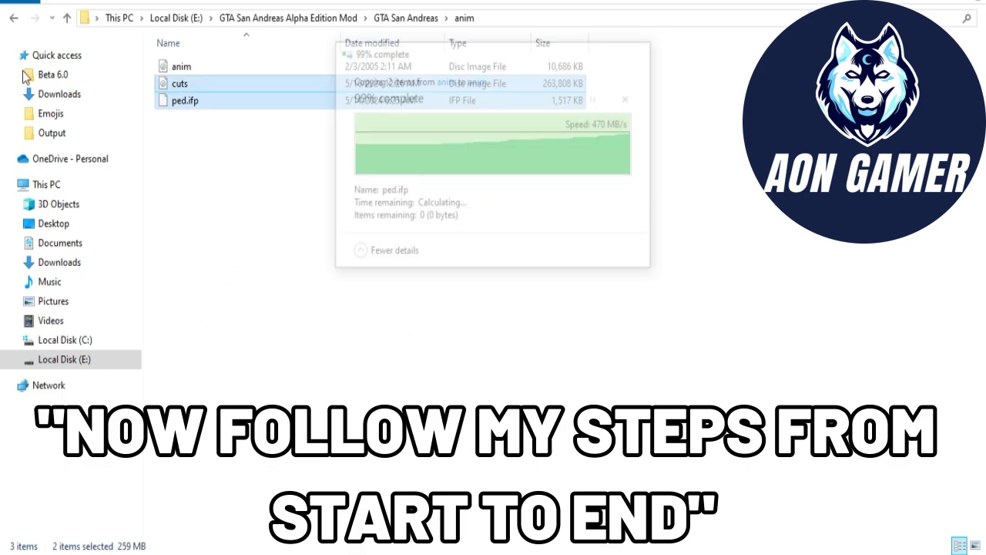
- Copy the GENRL and sfx folders from the audio folder of Alpha_Content in the Alpha Packs
left_click(12, 18)
left_click(13, 18)
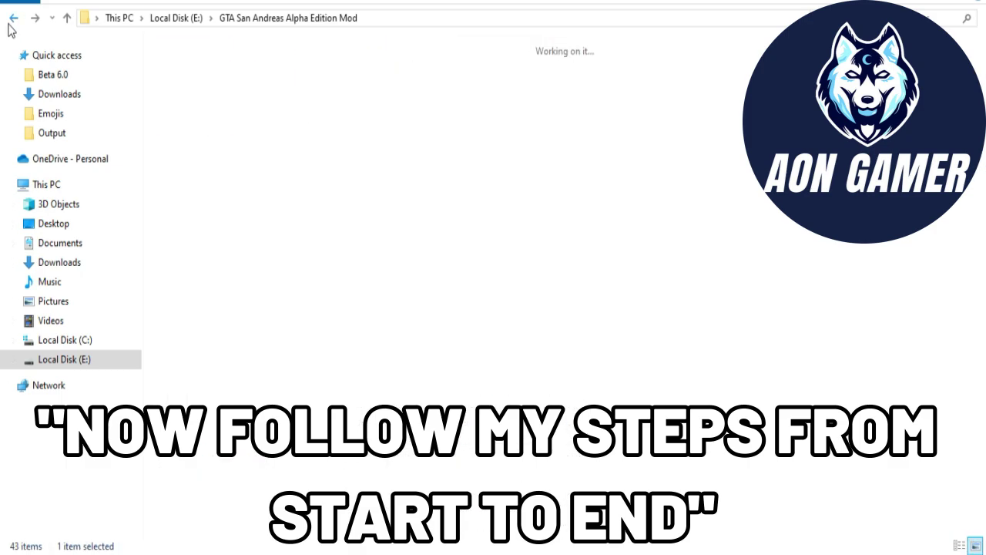
left_click(304, 211)
double_click(275, 85)
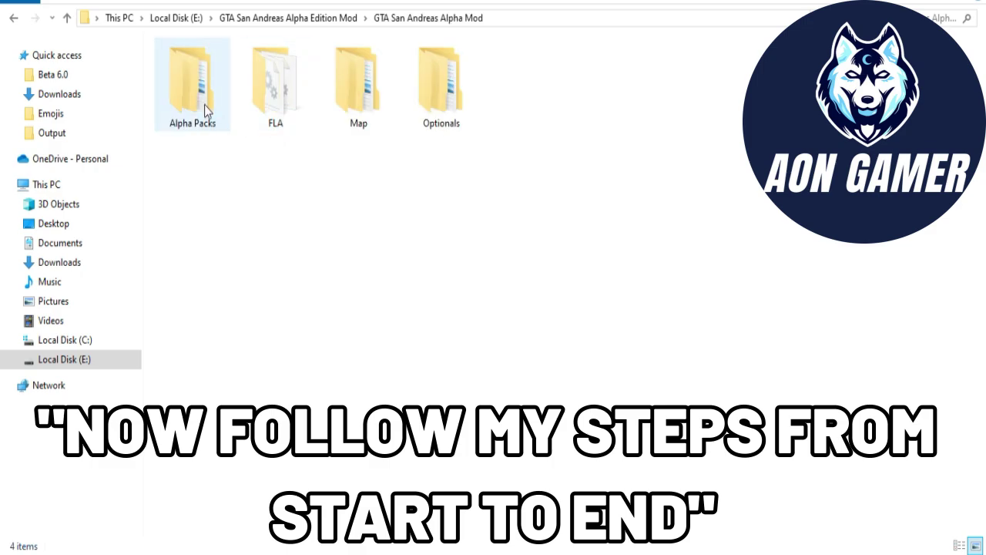
double_click(215, 107)
double_click(214, 103)
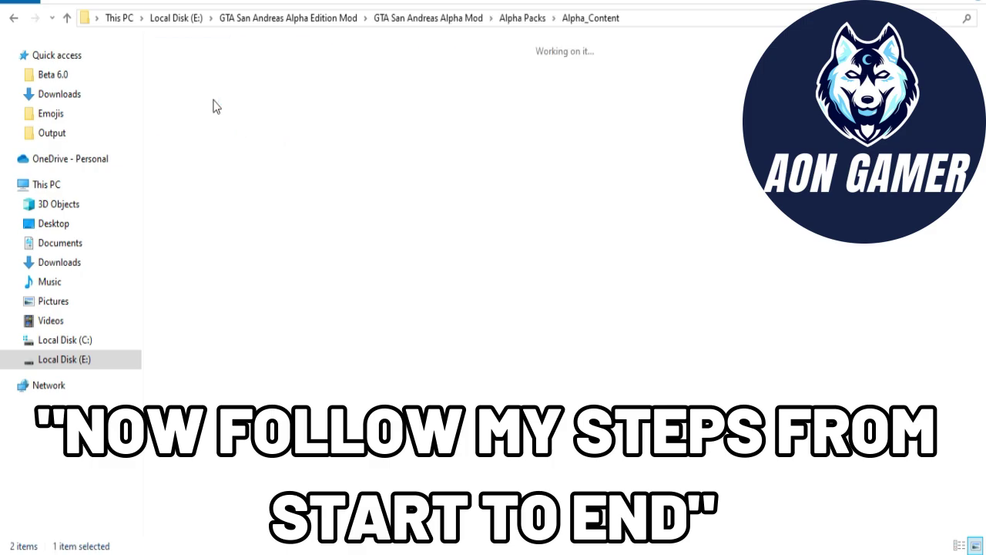
double_click(252, 117)
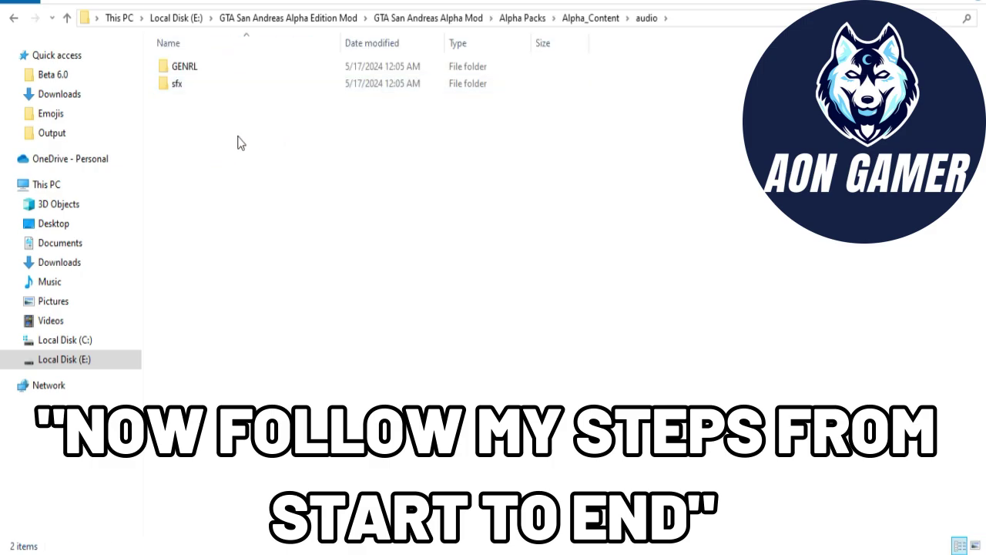
left_click_drag(236, 137, 214, 67)
right_click(214, 68)
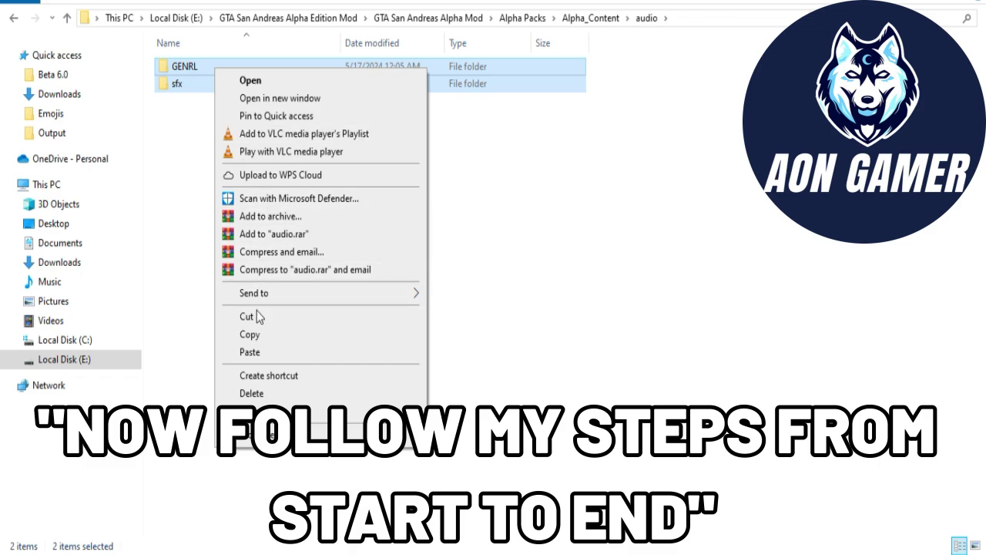
left_click(251, 337)
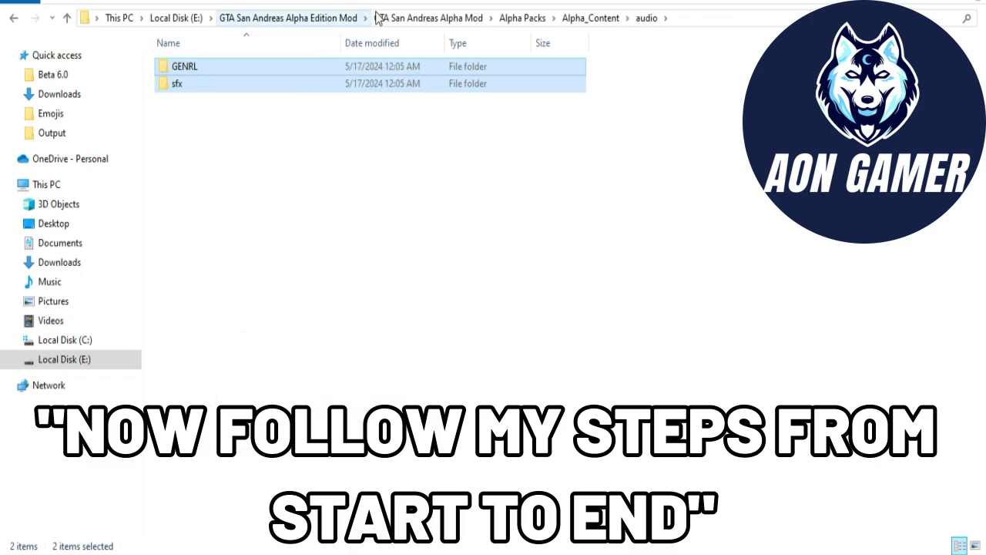
- Paste the copied folders into the audio folder of GTA San Andreas, skipping the conflicting SCRIPT item for all current items
left_click(289, 18)
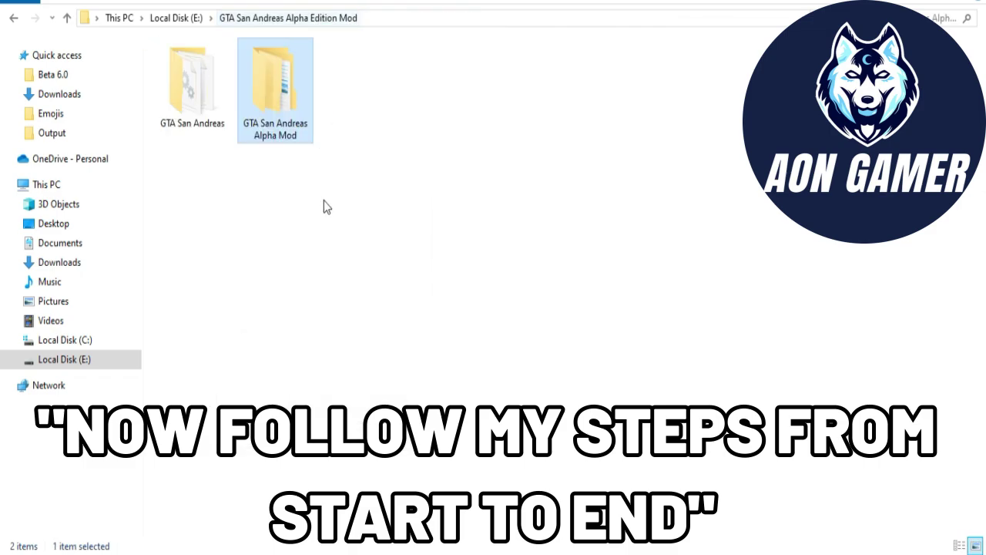
double_click(194, 121)
double_click(196, 103)
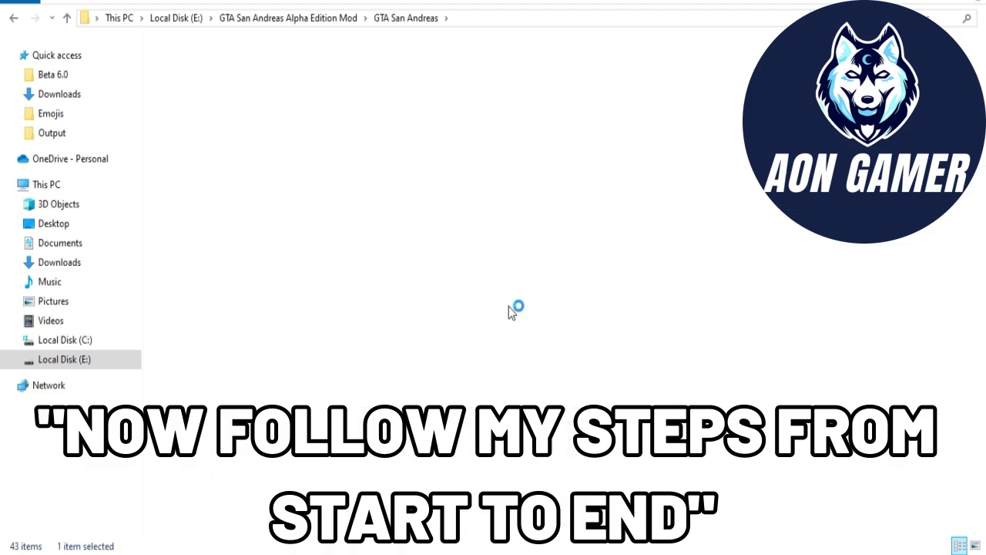
right_click(510, 308)
left_click(544, 420)
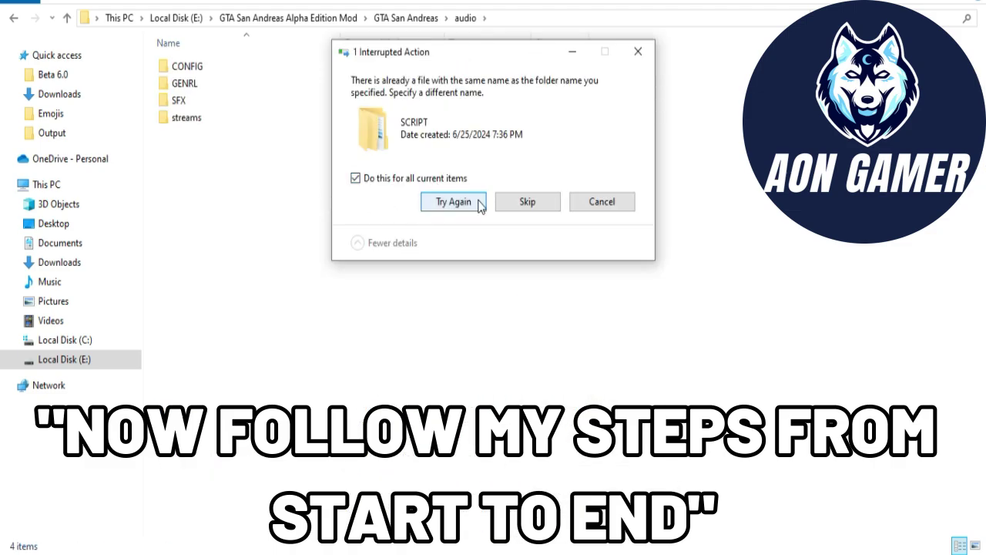
left_click(453, 202)
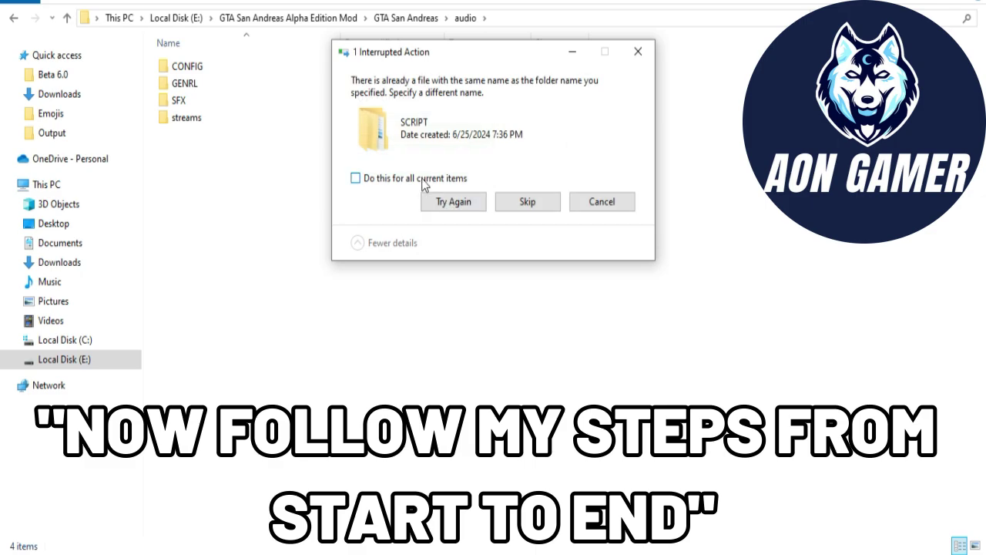
left_click(453, 202)
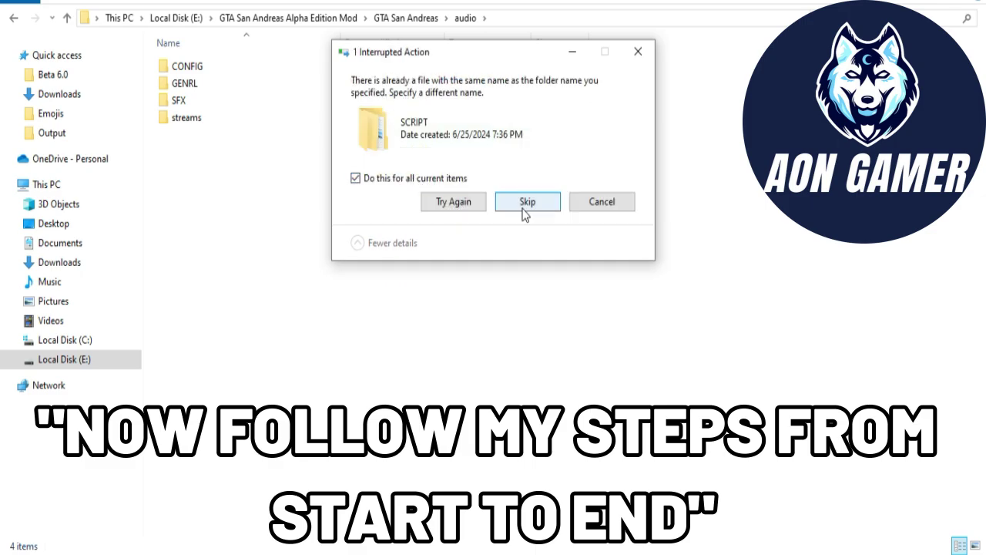
left_click(523, 207)
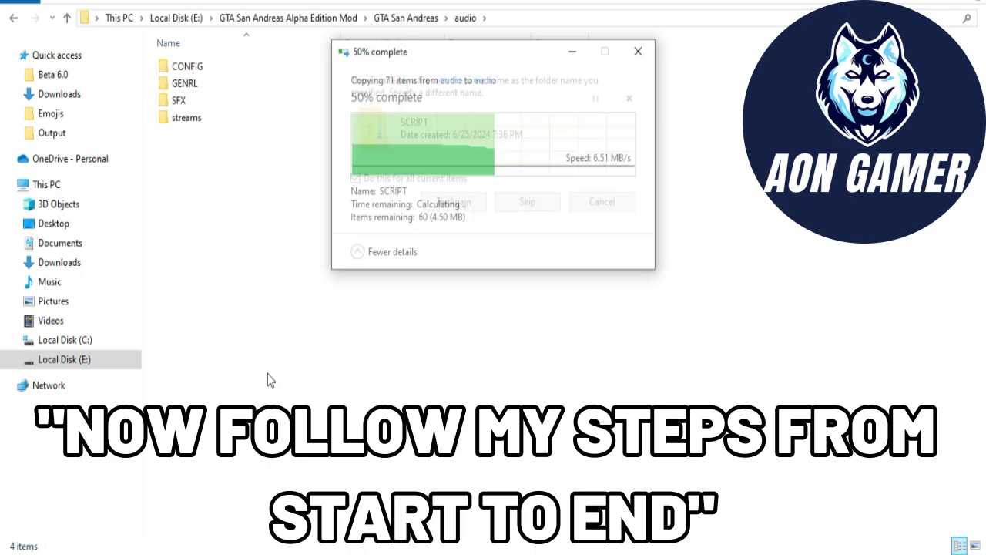
- Copy 2_points.cs, Good Citizen Bonus Fix.cs and unusedgangs.cs from the cleo folder of Alpha_Content
left_click(11, 20)
key("alt+Left")
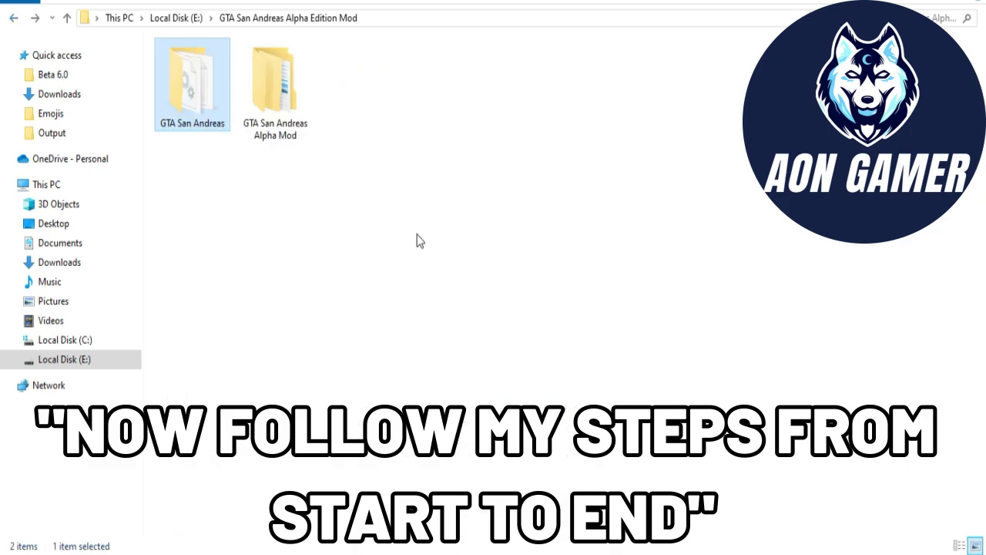
double_click(254, 120)
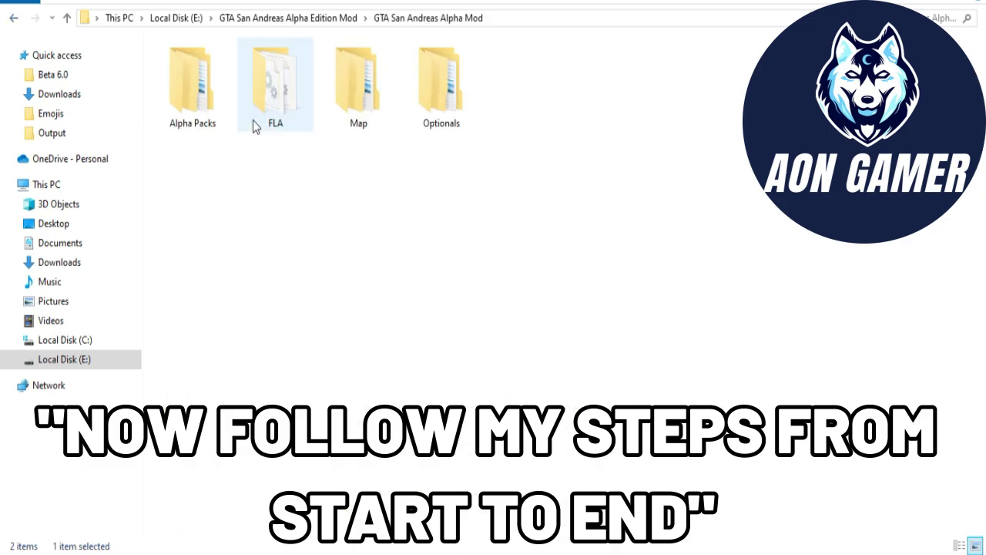
double_click(193, 100)
double_click(192, 107)
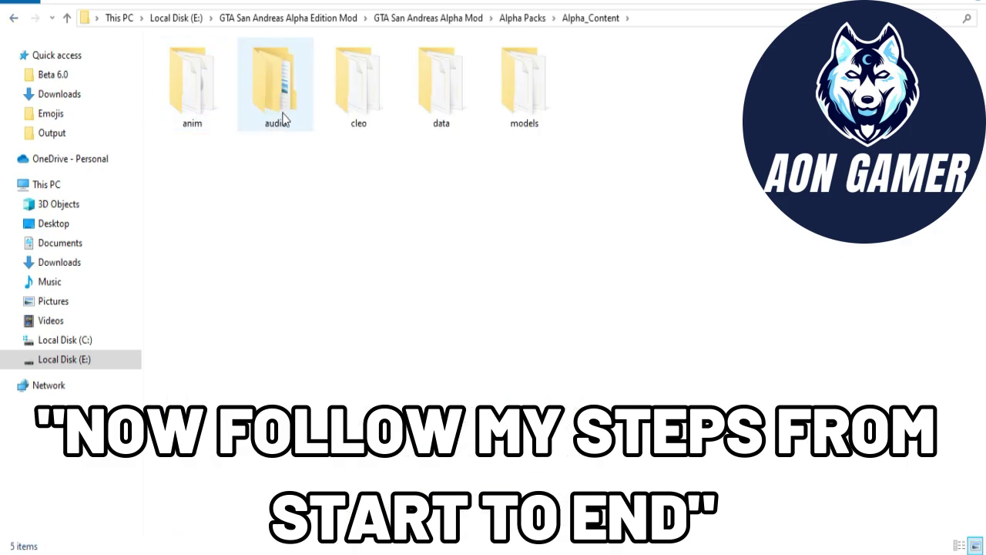
double_click(342, 112)
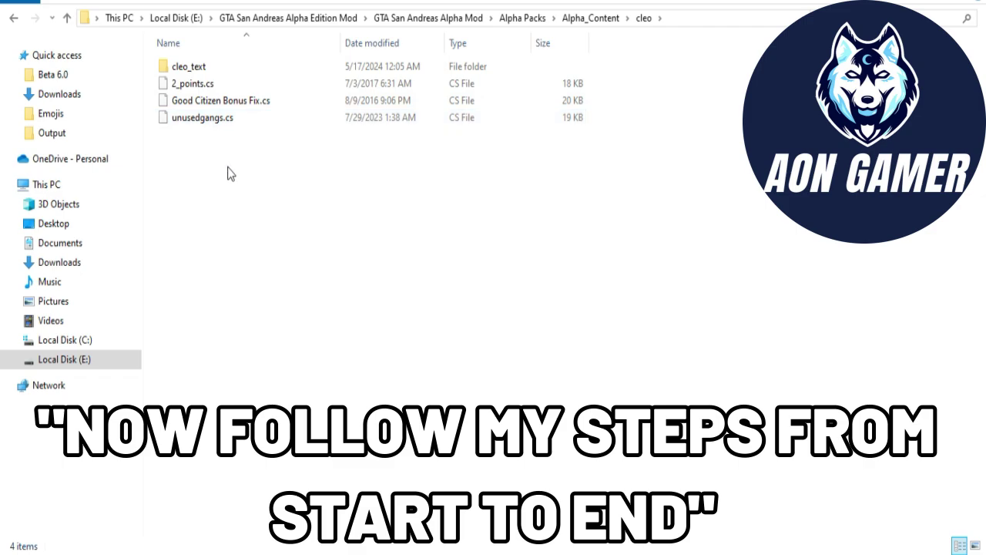
left_click_drag(227, 172, 218, 88)
right_click(218, 88)
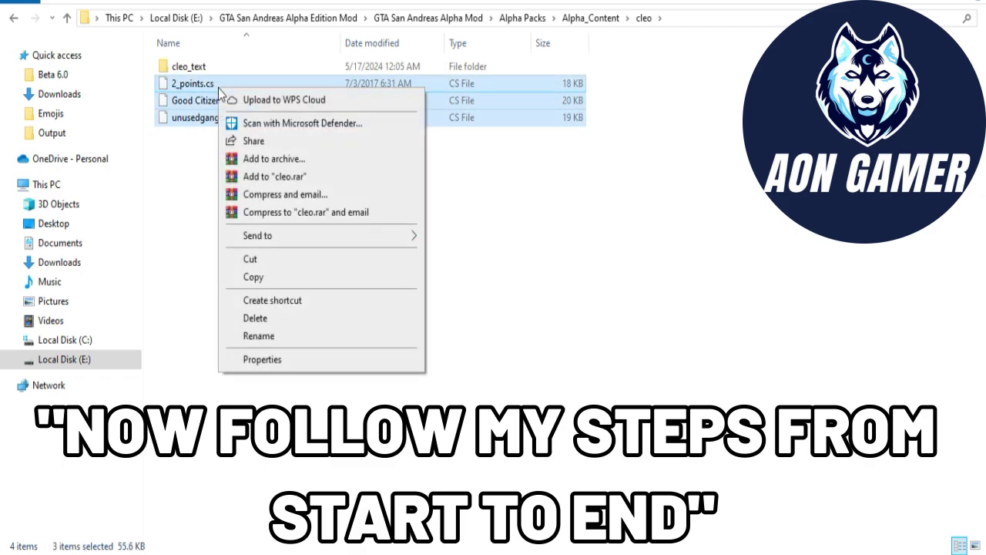
left_click(255, 279)
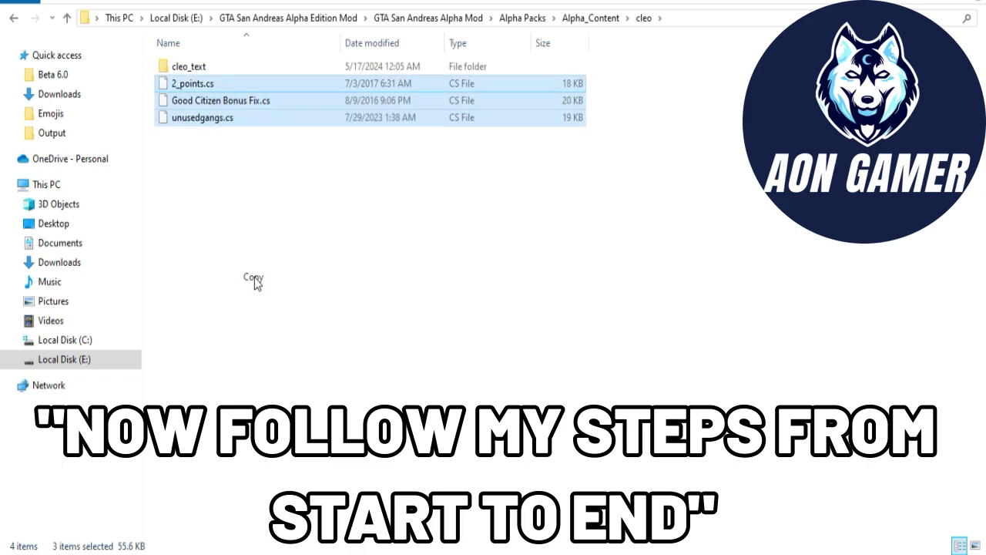
- Paste the three copied .cs files into the cleo folder of GTA San Andreas
left_click(325, 24)
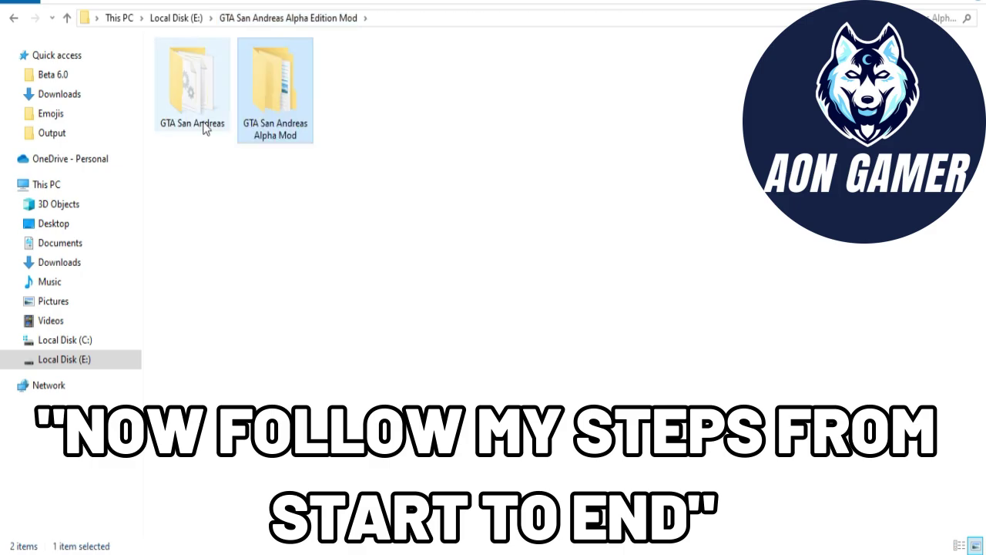
double_click(205, 128)
double_click(205, 126)
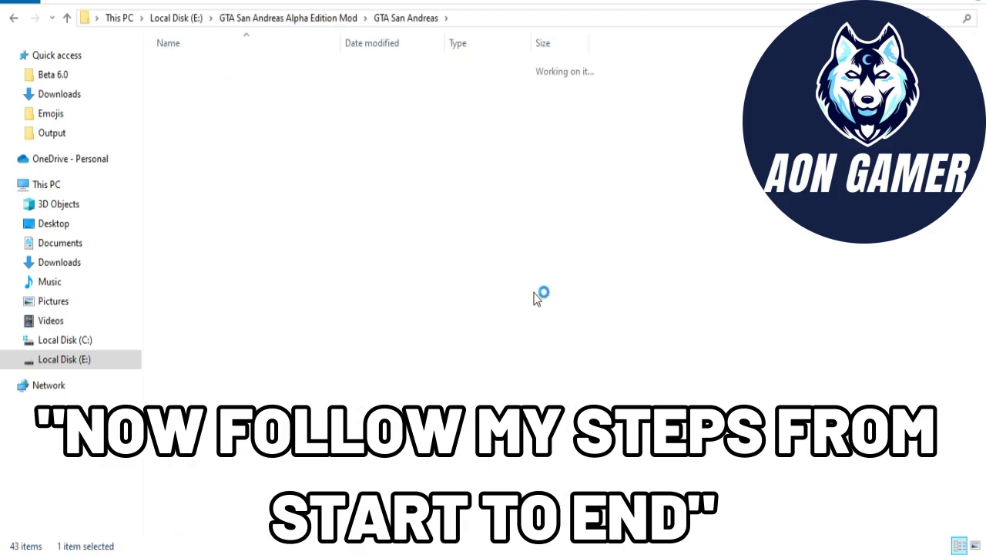
right_click(537, 299)
left_click(571, 403)
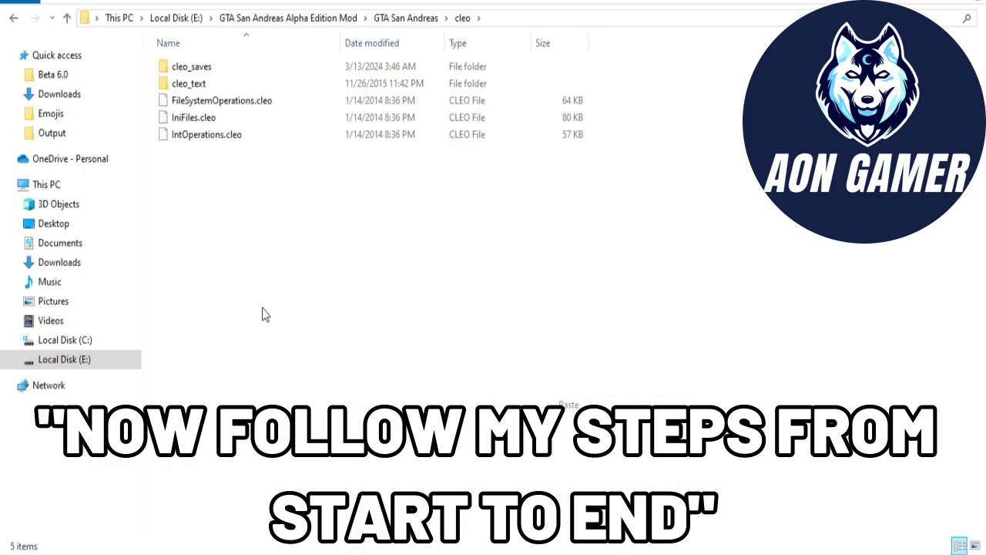
left_click(290, 287)
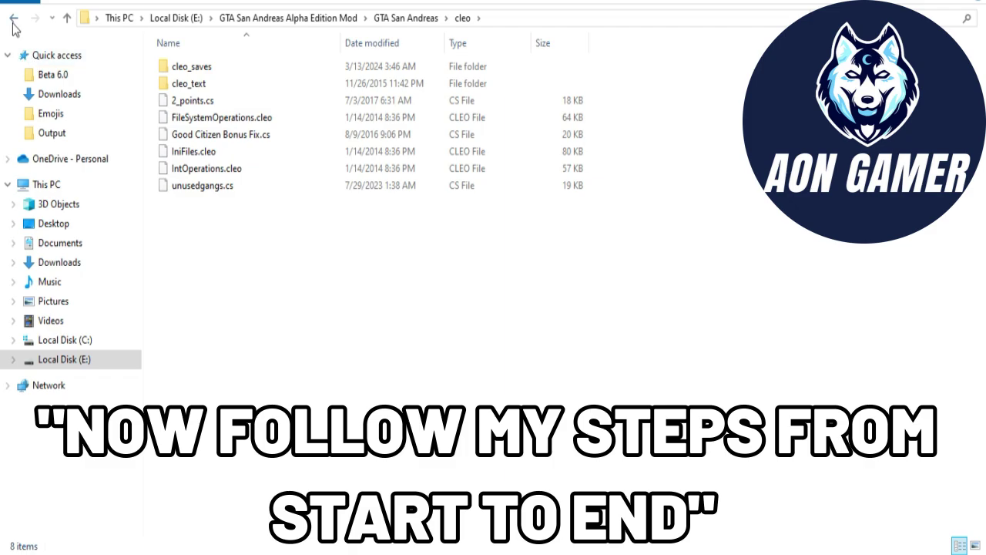
- Copy betaclothes_en.fxt from the cleo_text folder inside the cleo folder of Alpha_Content
left_click(13, 25)
left_click(13, 24)
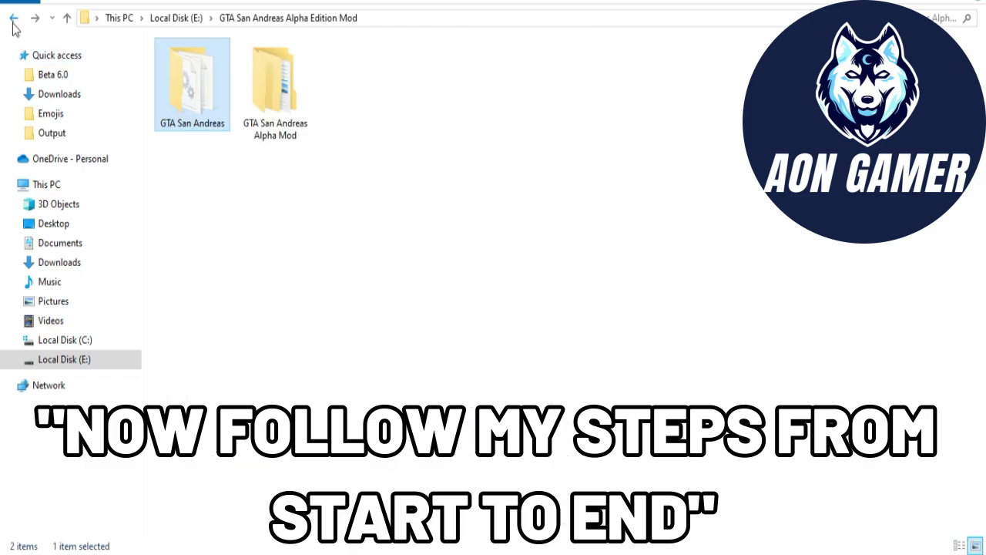
double_click(269, 116)
double_click(217, 118)
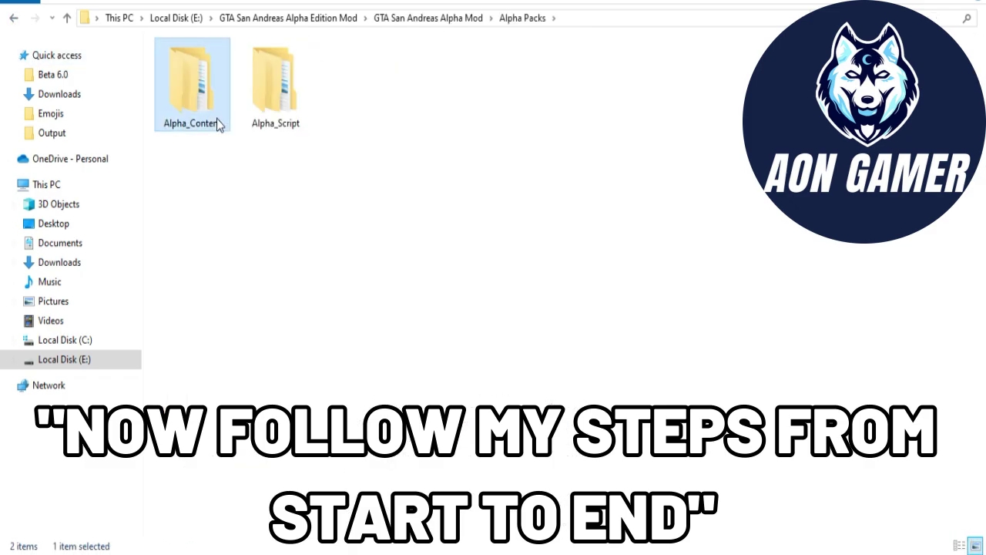
double_click(218, 123)
double_click(338, 117)
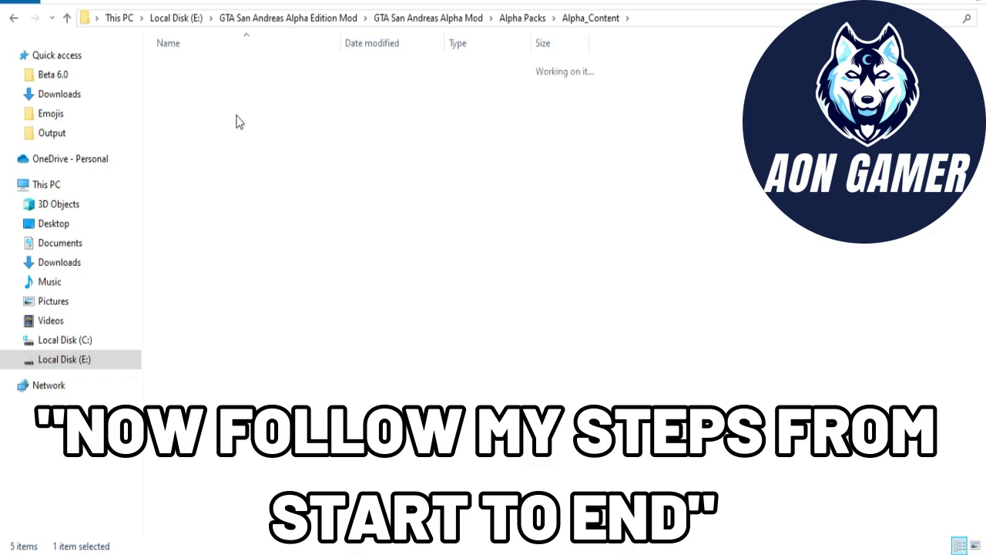
double_click(202, 70)
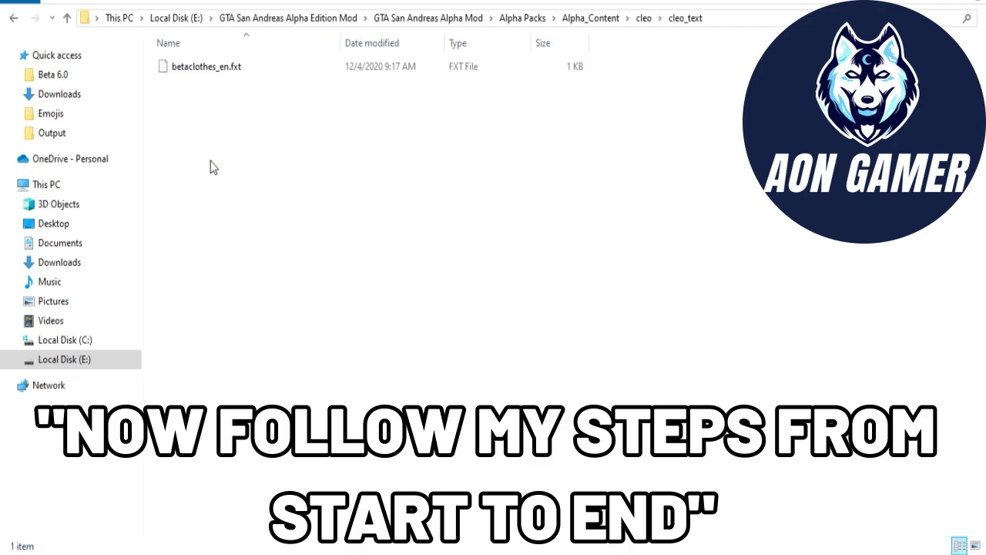
left_click(207, 67)
right_click(208, 67)
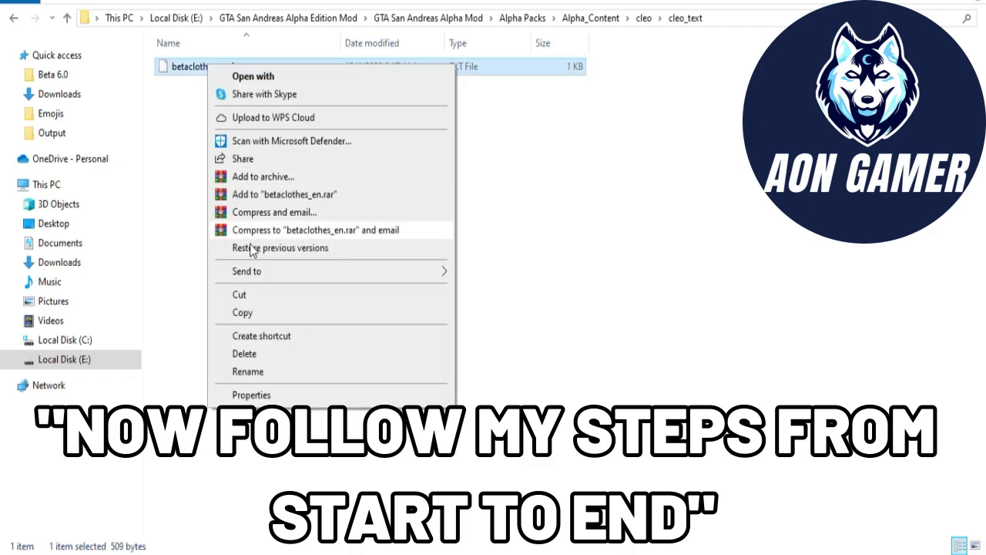
left_click(250, 313)
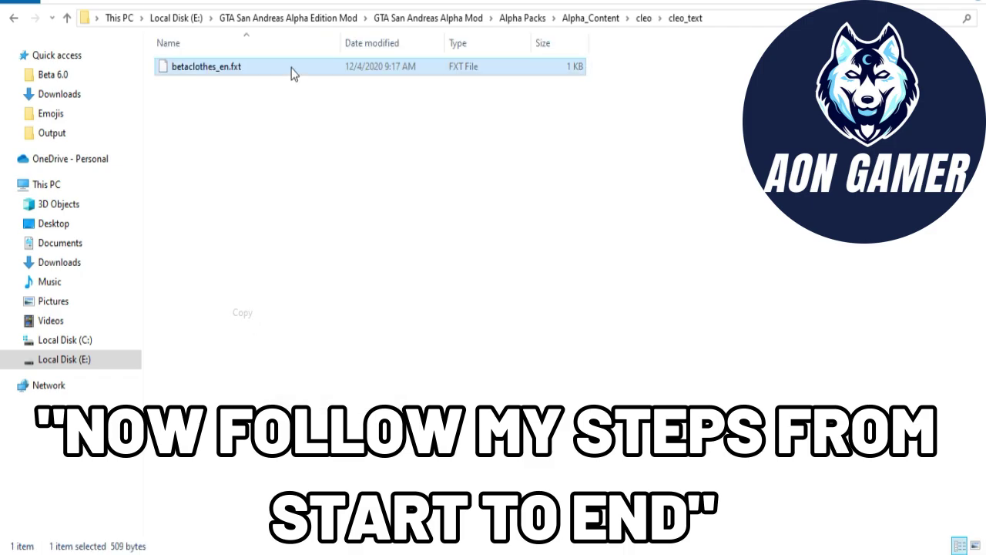
- Paste betaclothes_en.fxt into the cleo_text folder inside the cleo folder of GTA San Andreas
left_click(282, 19)
double_click(193, 107)
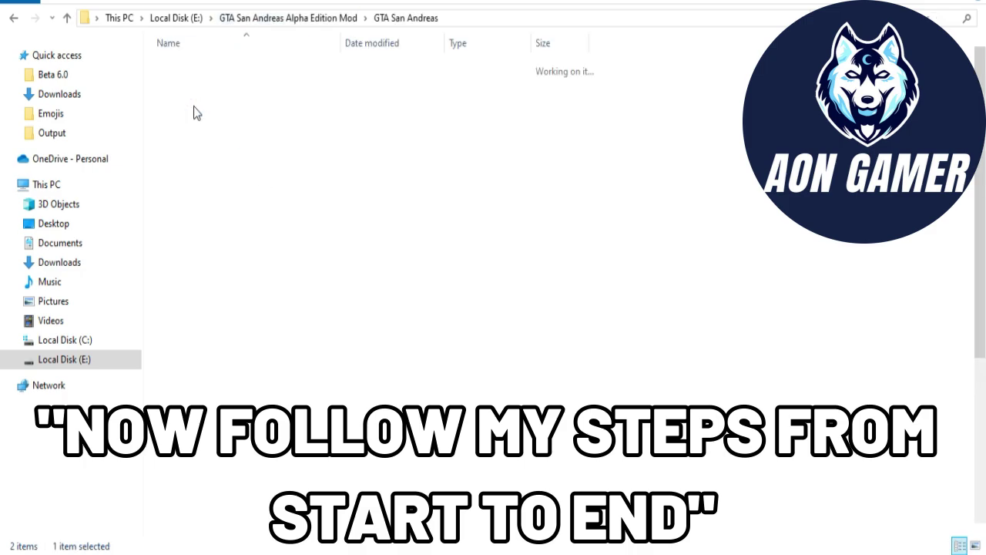
double_click(190, 121)
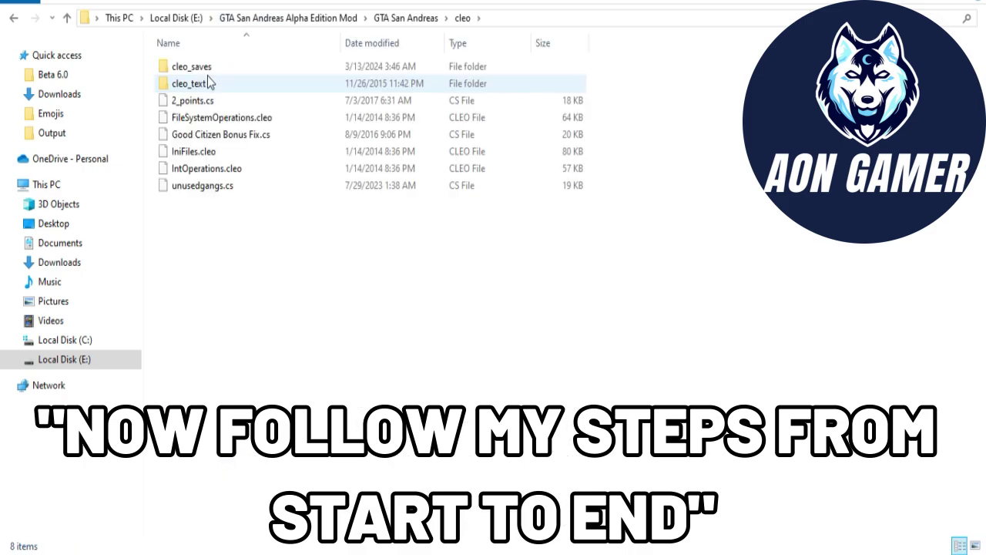
double_click(207, 80)
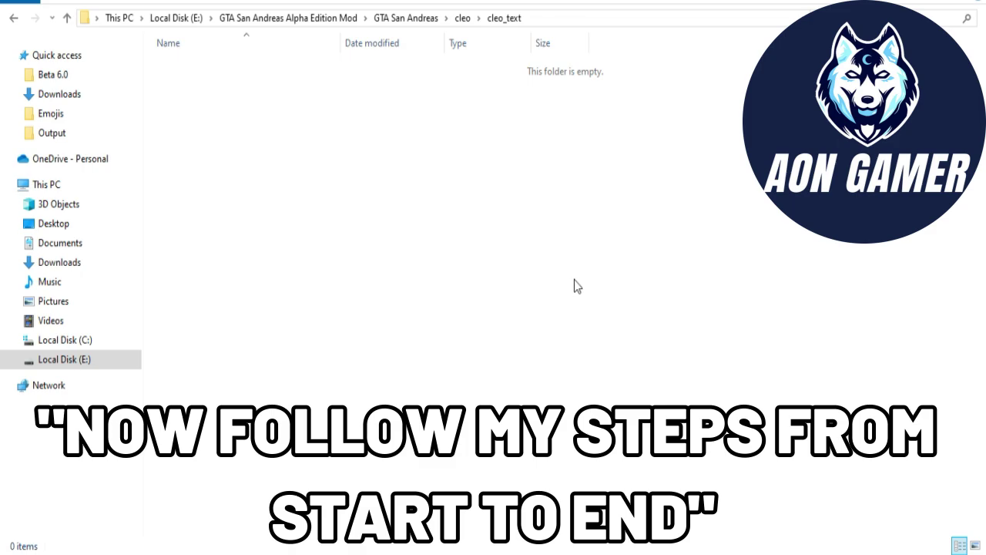
right_click(542, 232)
left_click(576, 343)
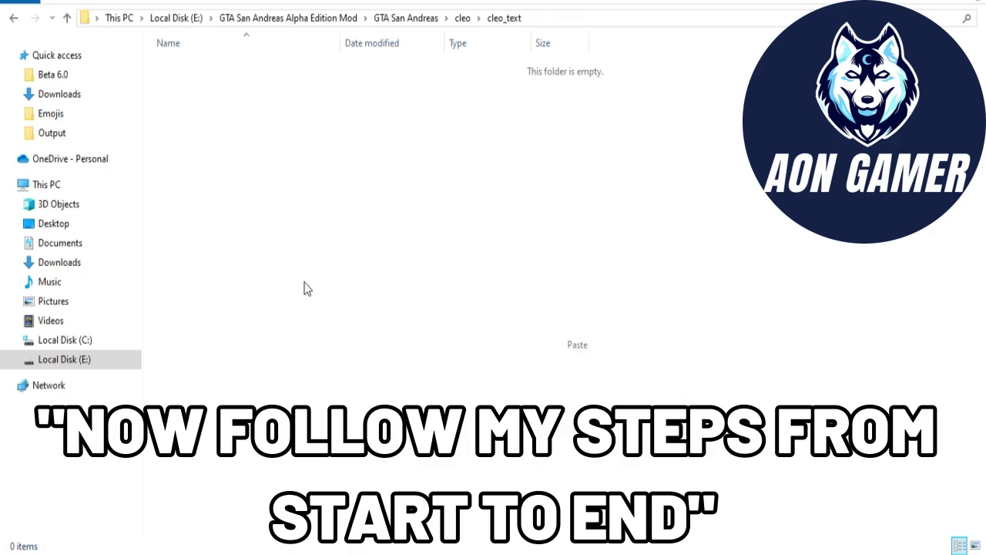
- Copy all the .dat and .ide files, without the decision folder, from the data folder of Alpha_Content
left_click(16, 18)
left_click(15, 18)
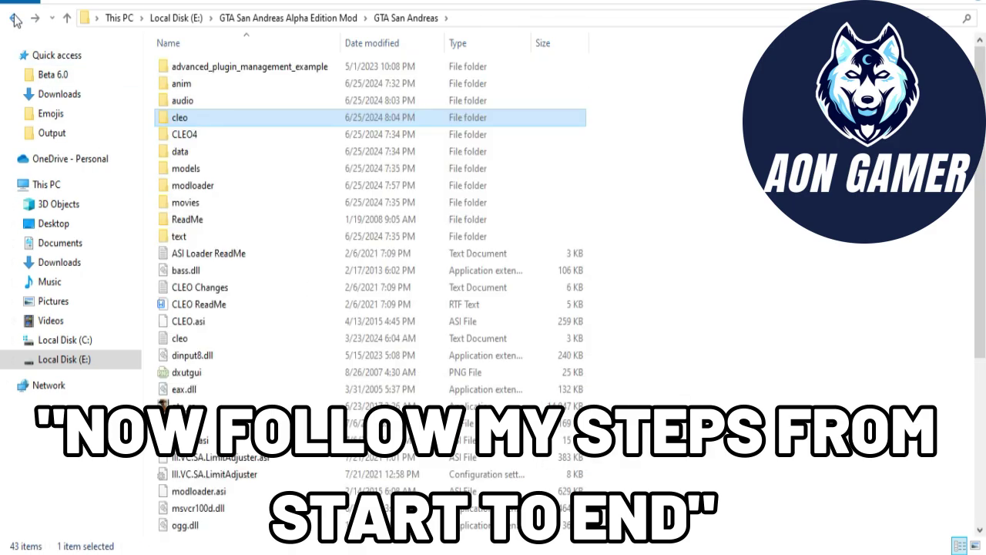
left_click(15, 19)
double_click(256, 118)
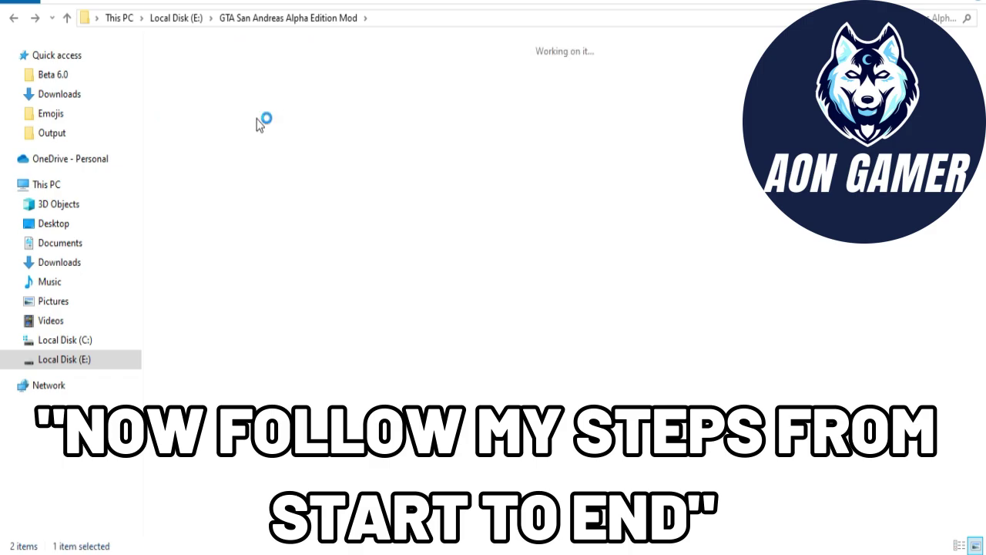
double_click(209, 107)
double_click(214, 110)
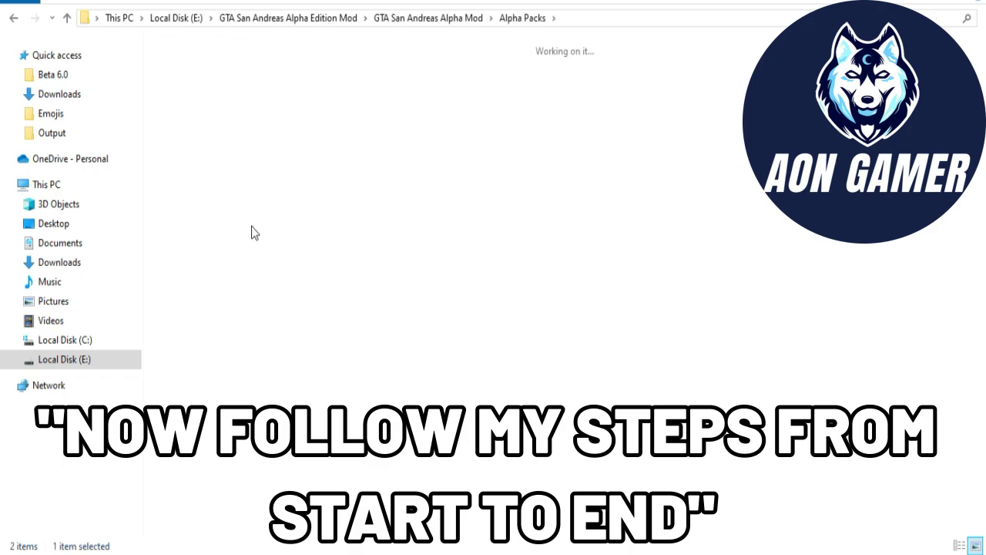
double_click(426, 118)
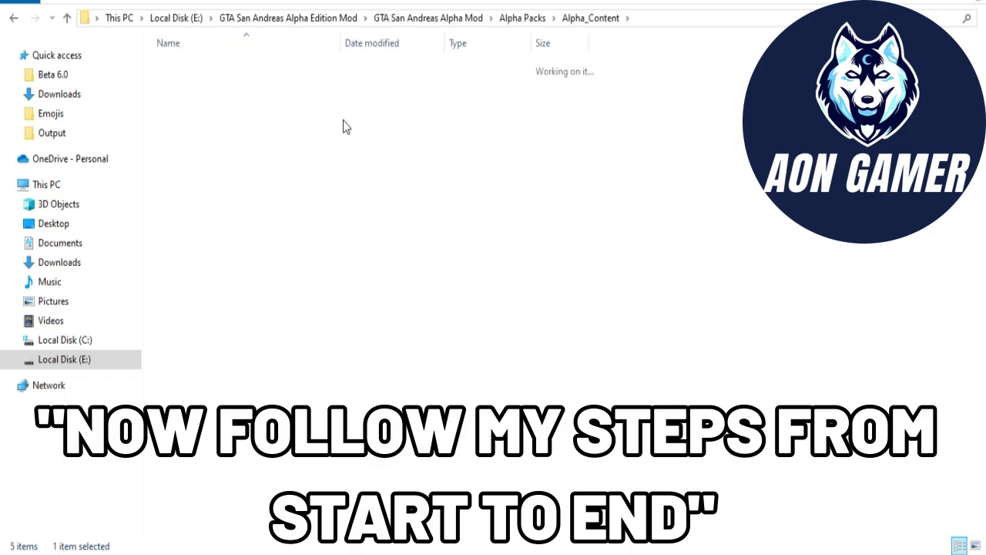
left_click_drag(249, 282, 215, 84)
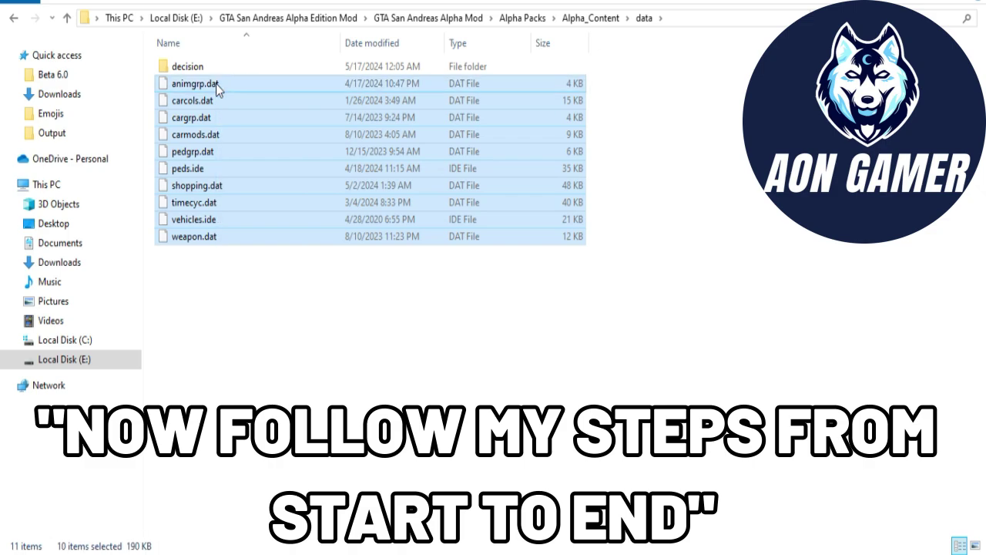
right_click(216, 83)
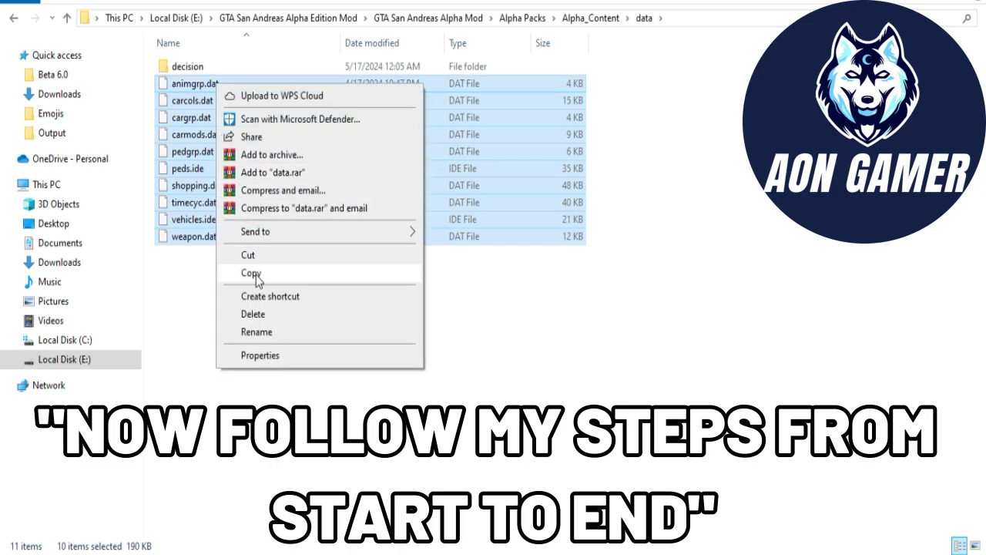
left_click(287, 273)
- Paste the copied .dat and .ide files into the data folder of GTA San Andreas, replacing the files in the destination
left_click(14, 23)
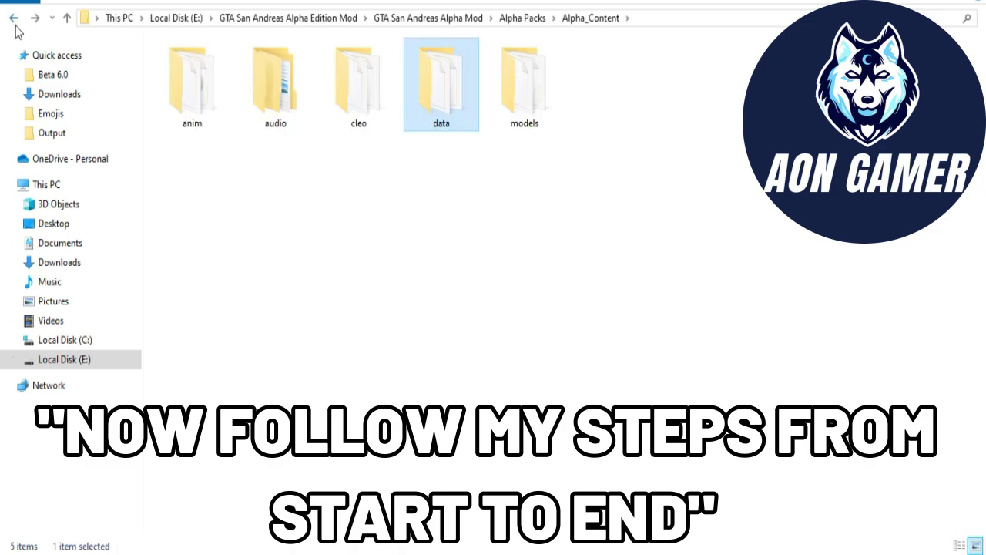
left_click(14, 22)
left_click(15, 22)
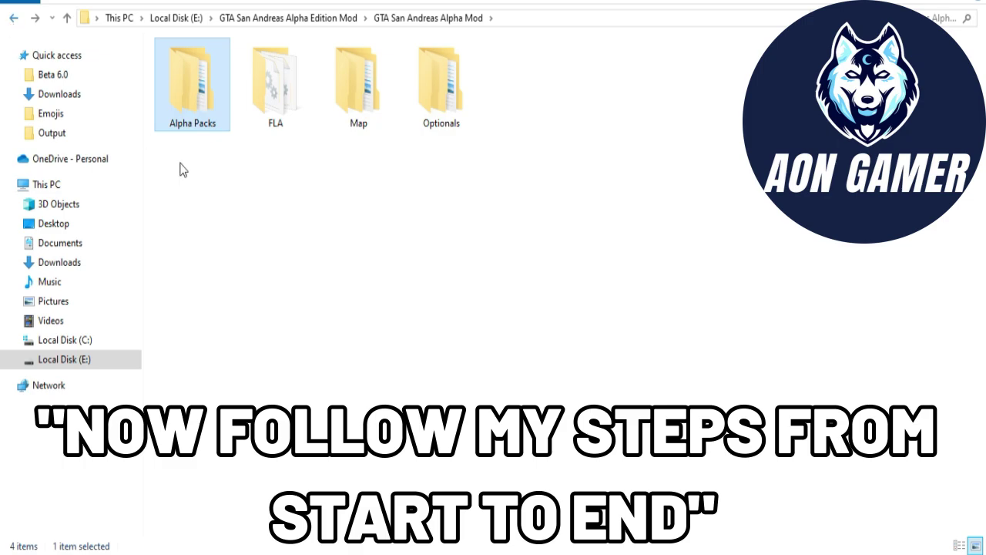
key("alt+Left")
double_click(194, 121)
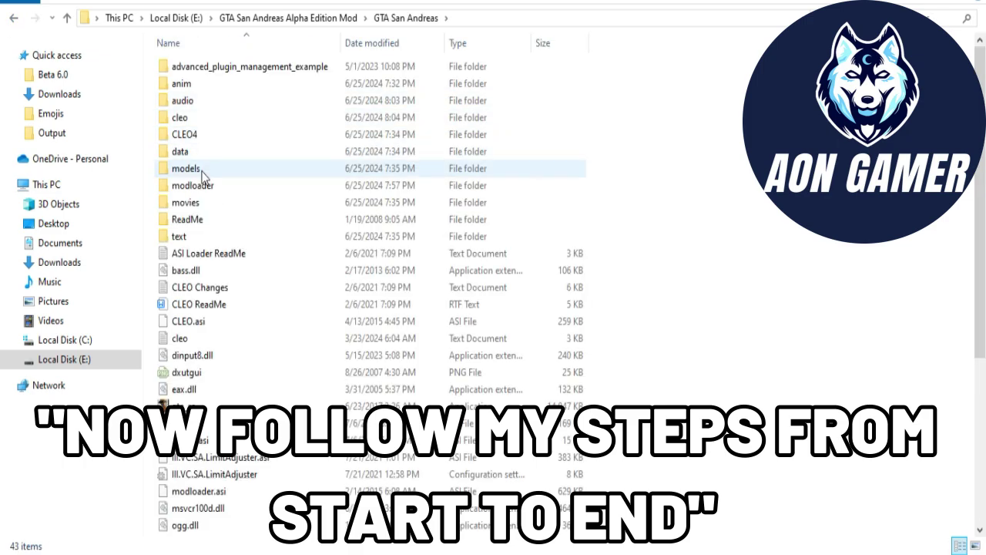
double_click(185, 152)
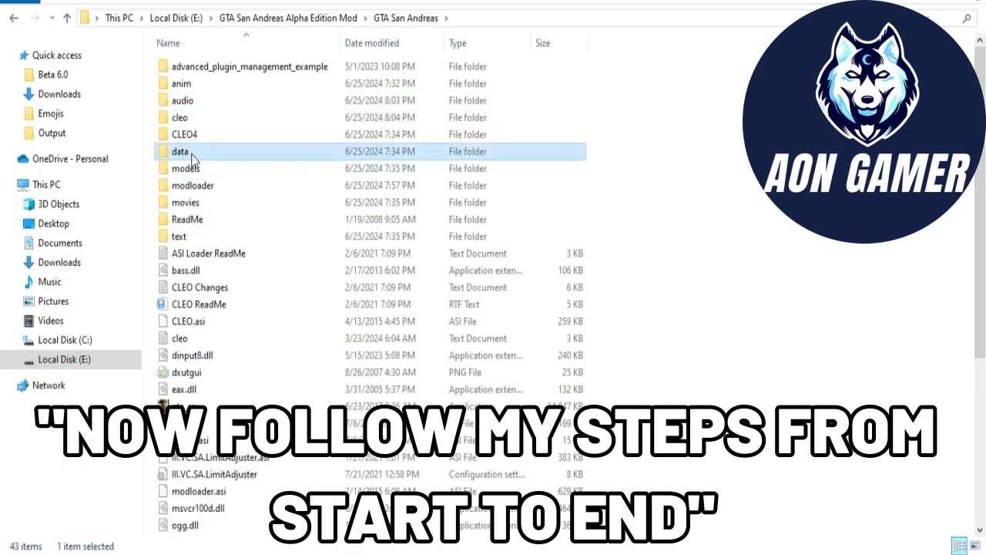
right_click(715, 199)
left_click(740, 294)
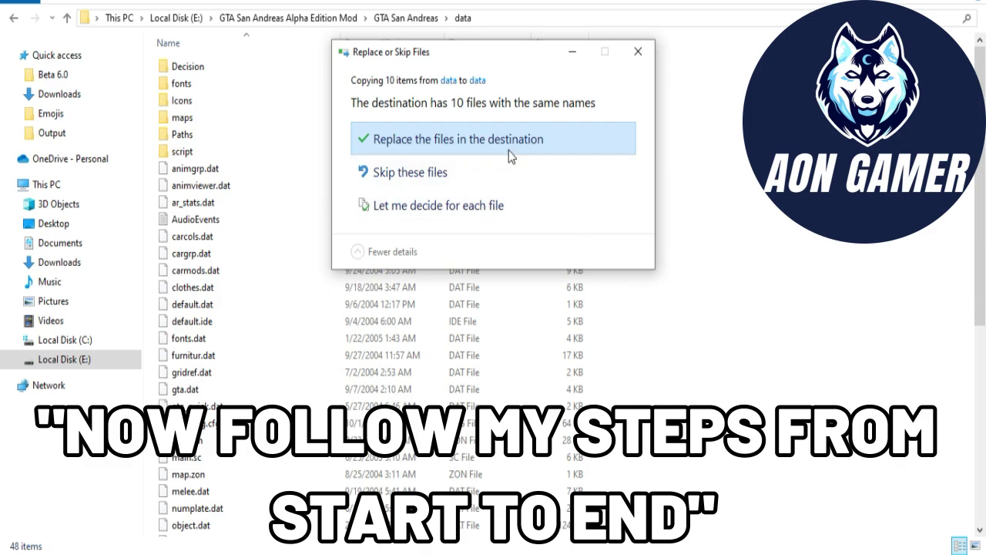
left_click(509, 139)
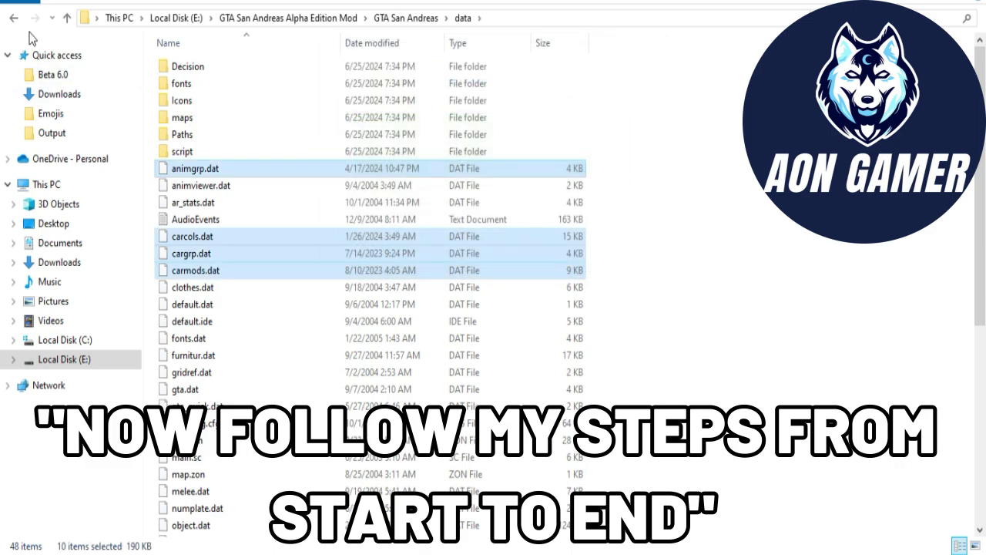
- Return to the Alpha_Content folder in the Alpha Packs of GTA San Andreas Alpha Mod
left_click(17, 24)
left_click(20, 26)
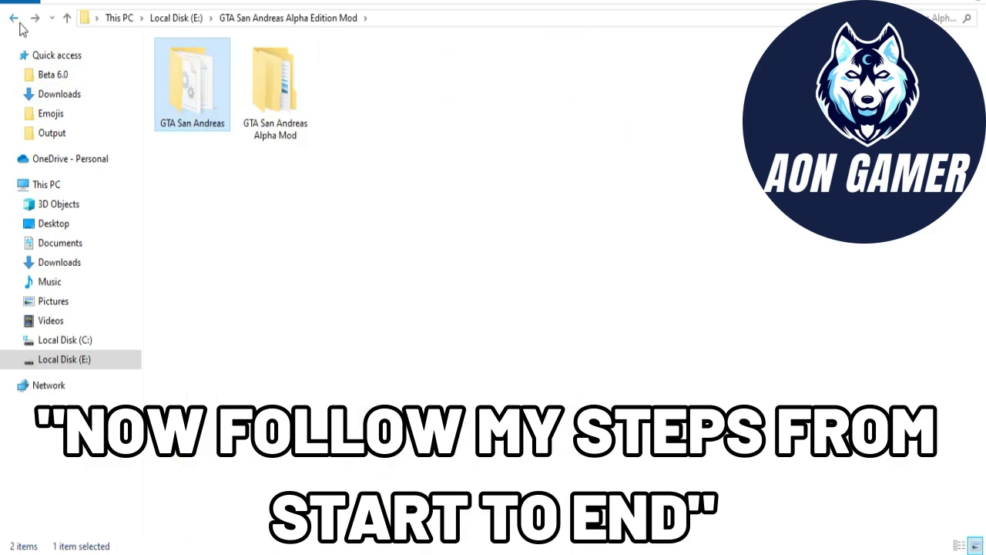
left_click(15, 20)
left_click(34, 18)
left_click(323, 228)
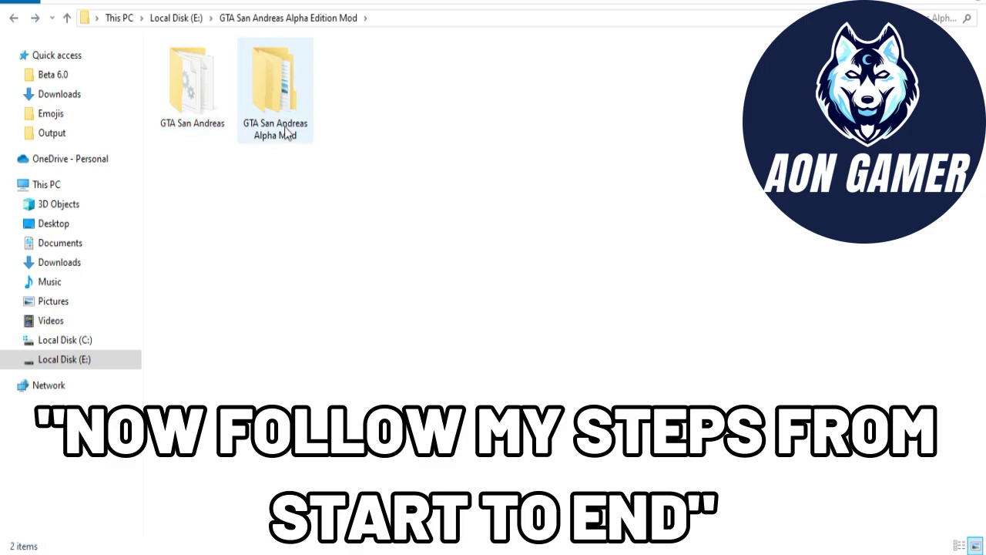
double_click(285, 133)
double_click(206, 111)
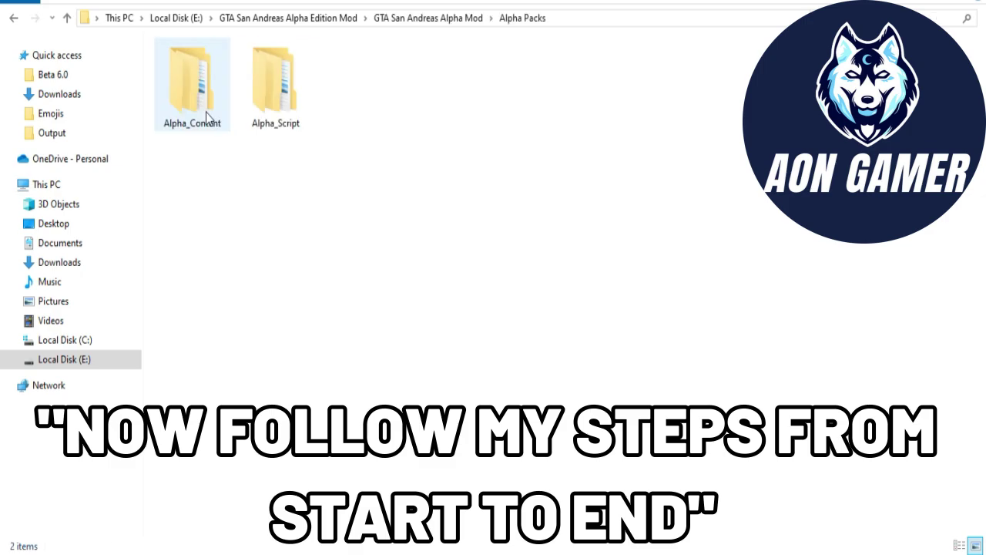
double_click(205, 112)
left_click(530, 113)
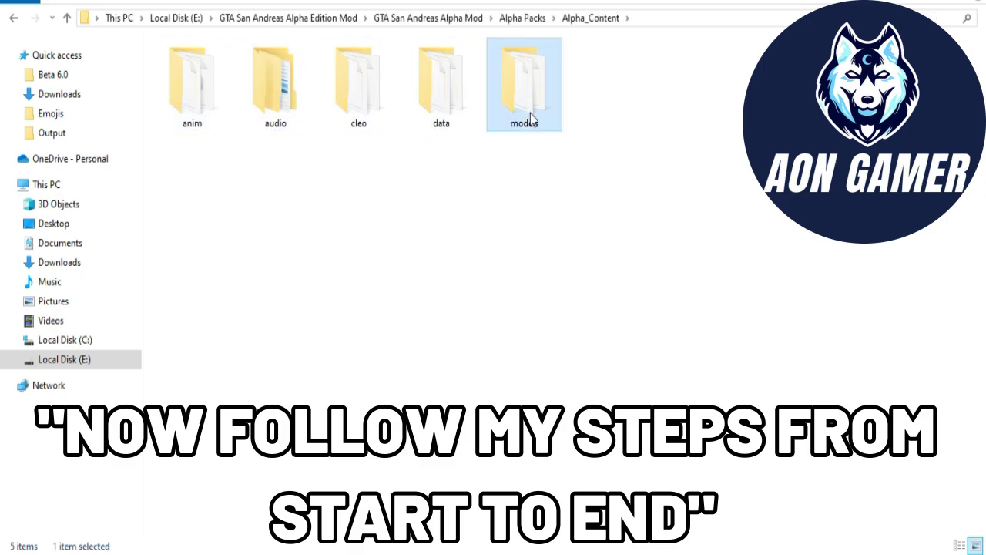
double_click(530, 113)
left_click_drag(236, 239, 236, 64)
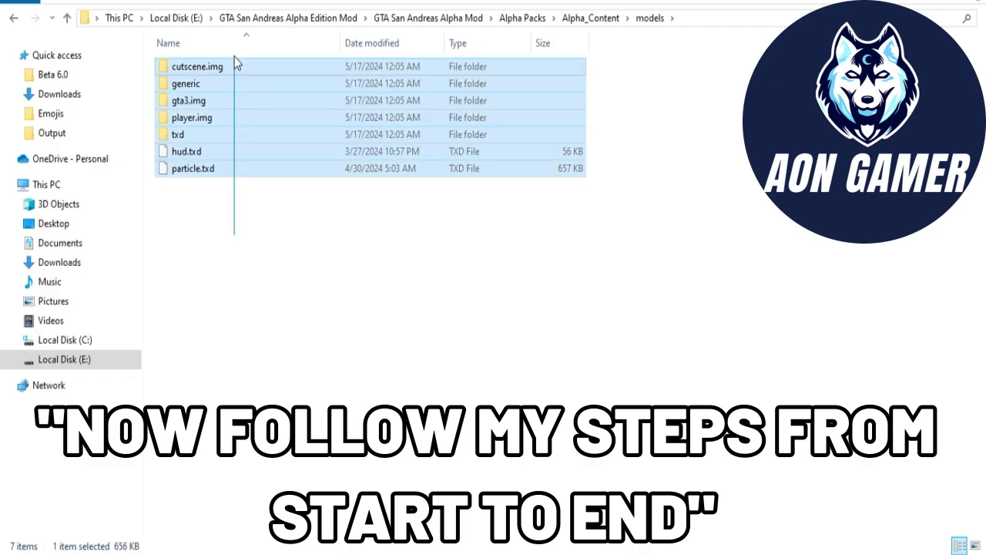
left_click(249, 285)
key("BackSpace")
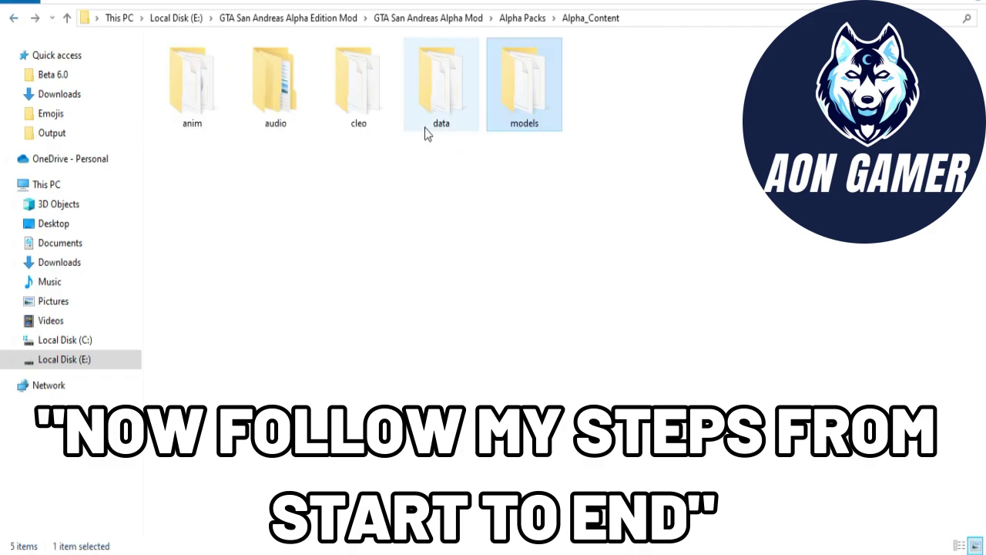
- Copy both .ped files from the decision\allowed folder inside the data folder of Alpha_Content
left_click(432, 124)
key("Return")
left_click(193, 74)
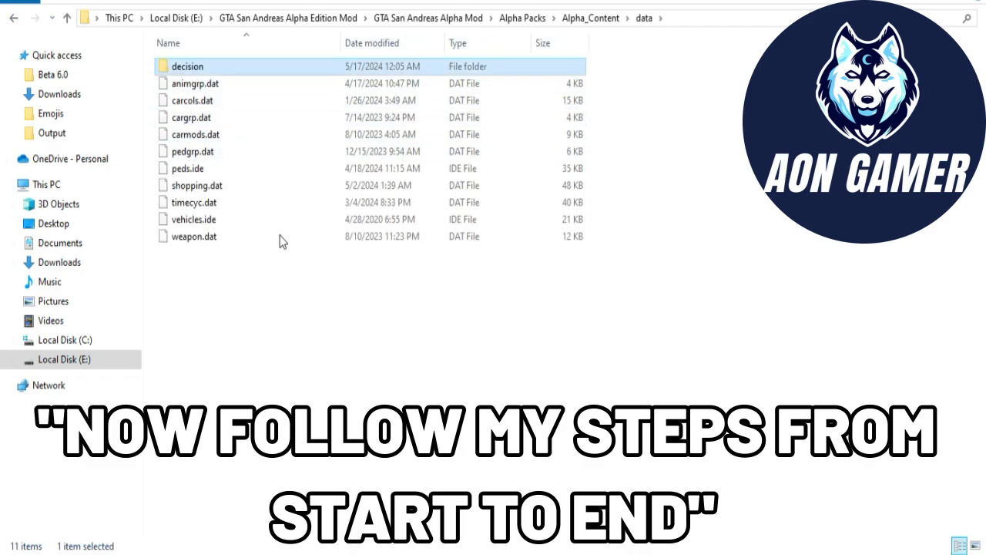
key("Return")
left_click(186, 70)
key("Return")
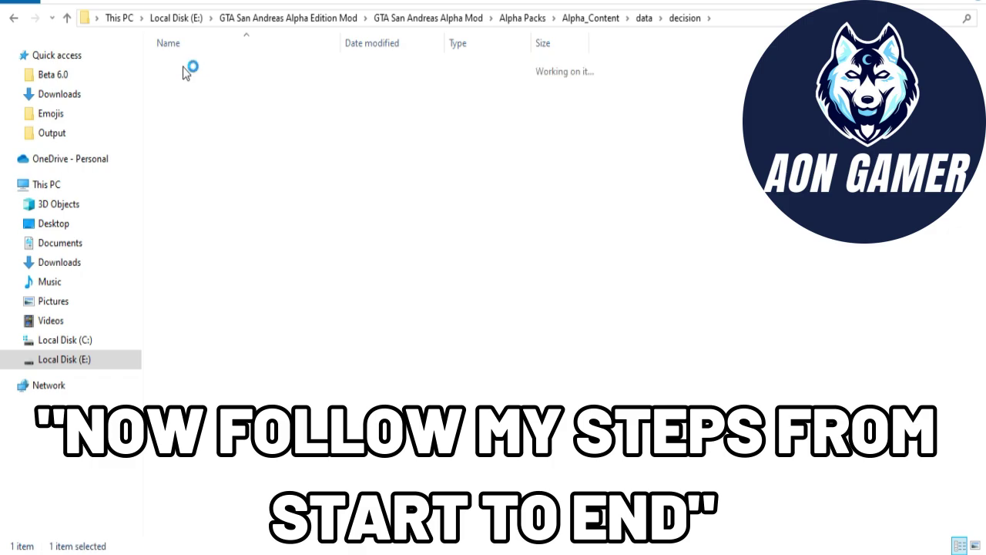
left_click_drag(197, 119, 193, 74)
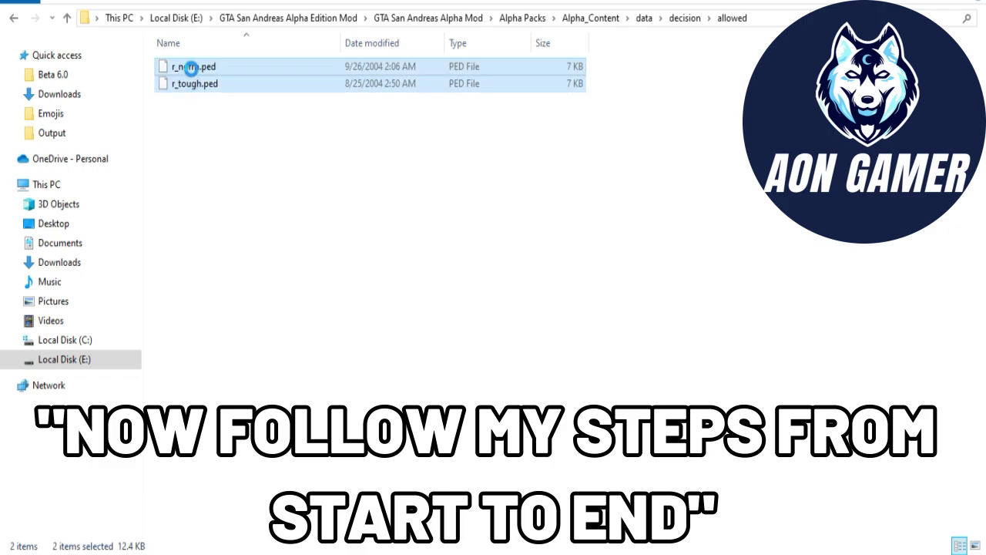
right_click(191, 67)
left_click(228, 259)
- Go to the data\Decision\Allowed folder of GTA San Andreas
left_click(13, 23)
left_click(13, 23)
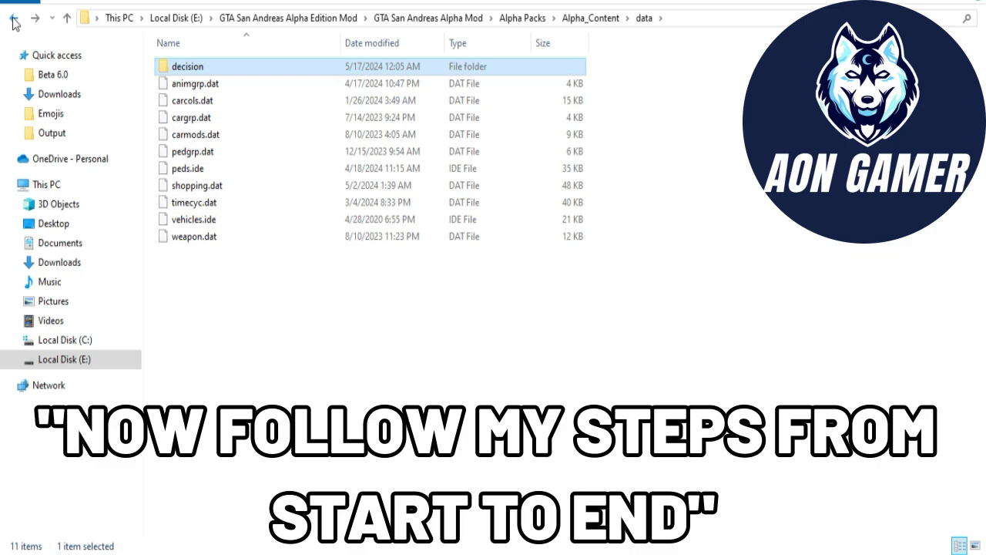
left_click(14, 23)
left_click(13, 23)
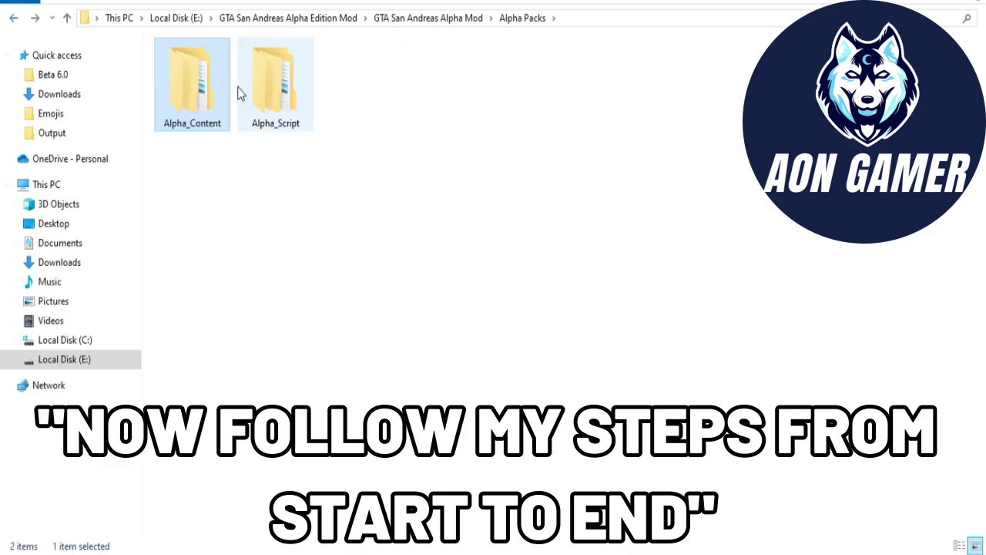
left_click(14, 18)
left_click(14, 18)
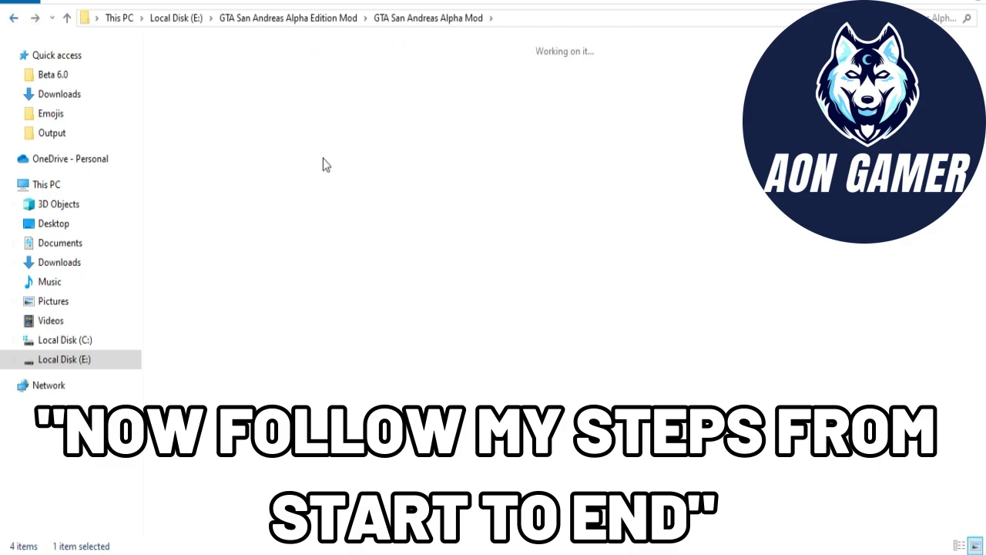
double_click(211, 100)
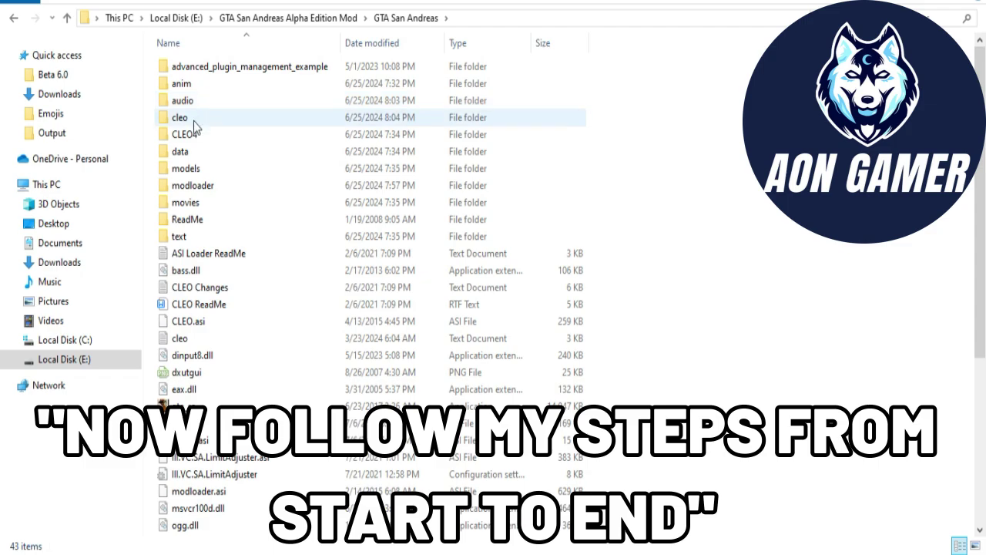
double_click(189, 155)
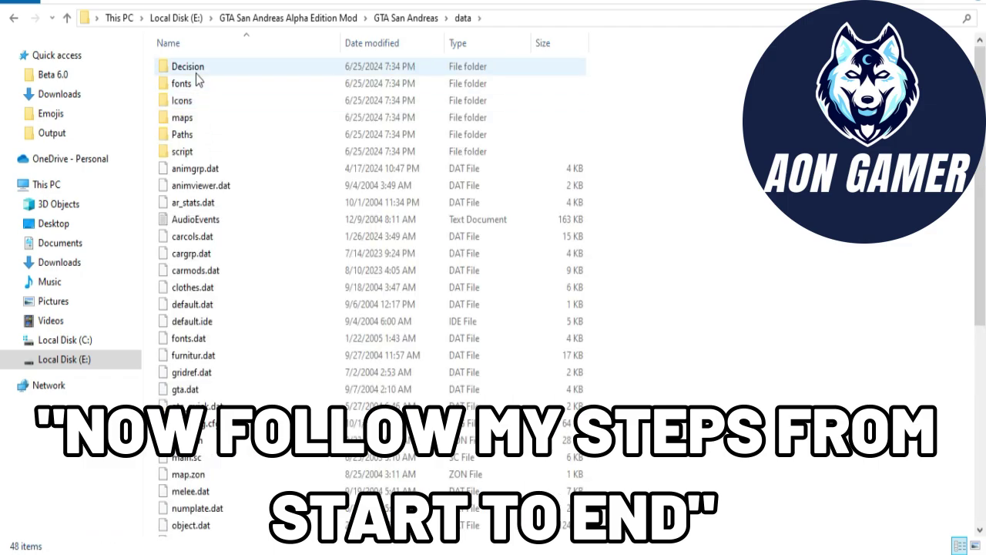
double_click(195, 73)
left_click(194, 74)
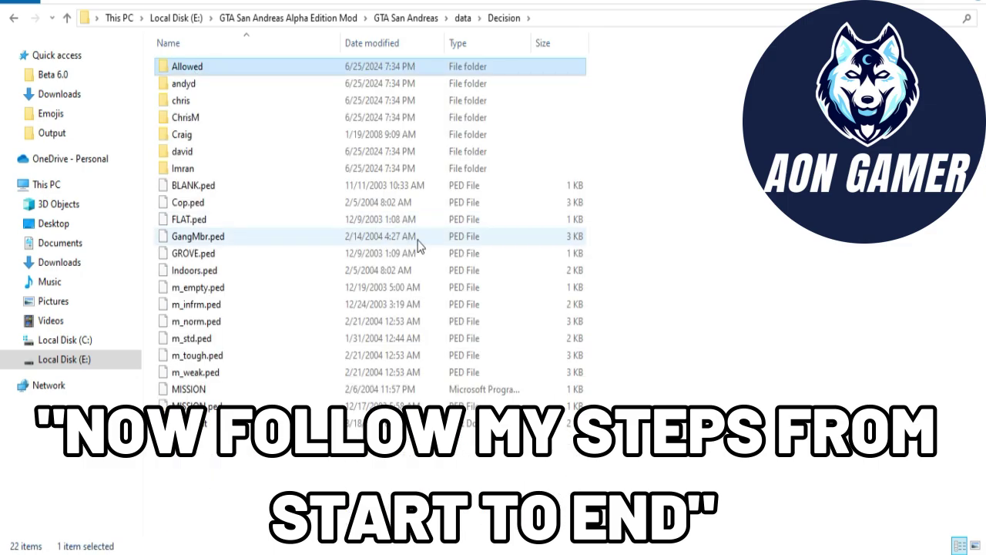
double_click(521, 69)
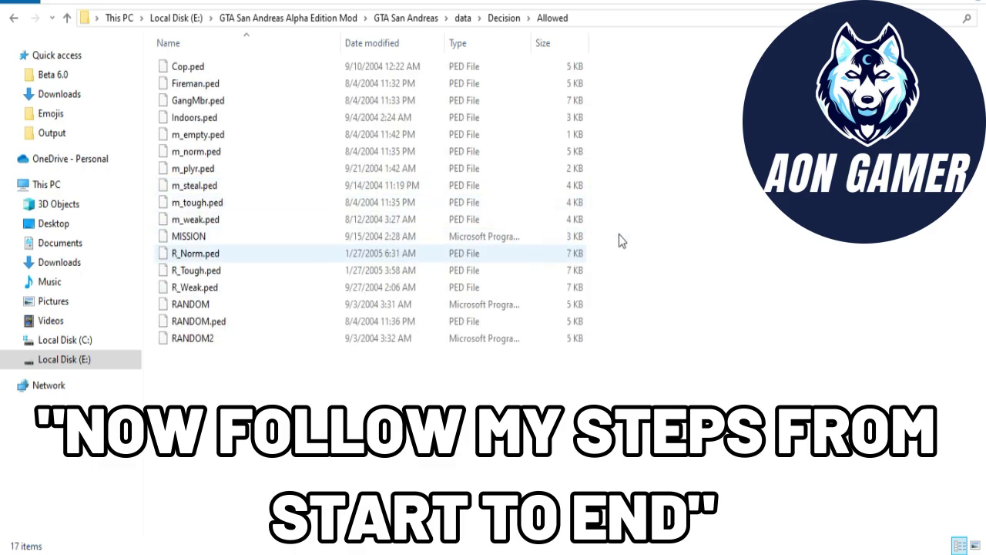
- Paste the two copied .ped files into the Allowed folder, replacing the files in the destination
right_click(688, 155)
left_click(720, 261)
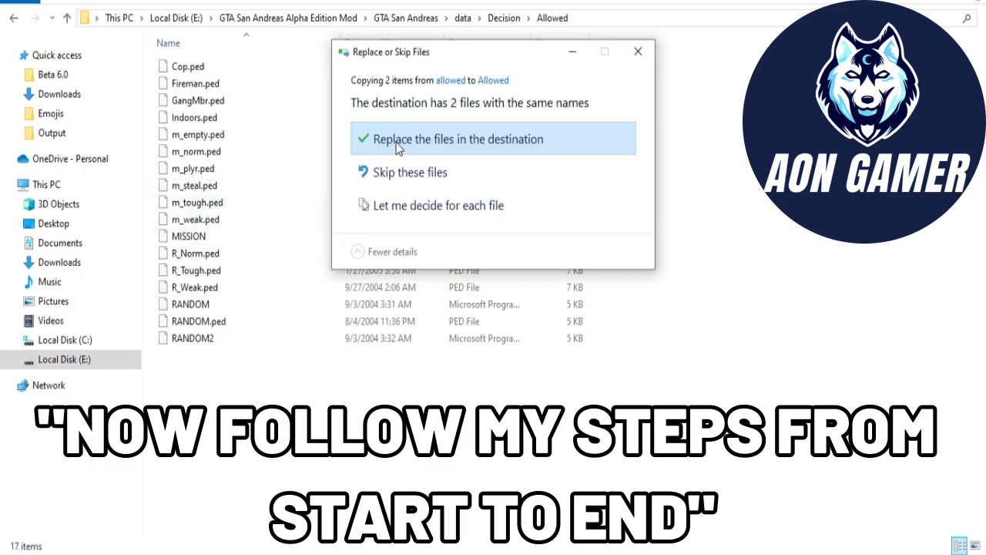
left_click(497, 136)
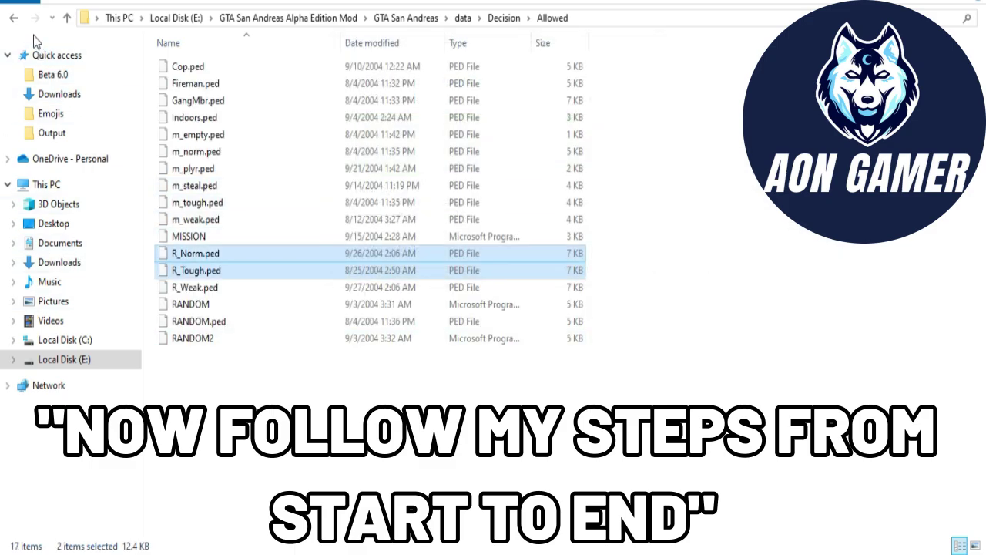
- Go back to the Alpha_Content folder inside Alpha Packs of GTA San Andreas Alpha Mod
left_click(12, 26)
left_click(12, 26)
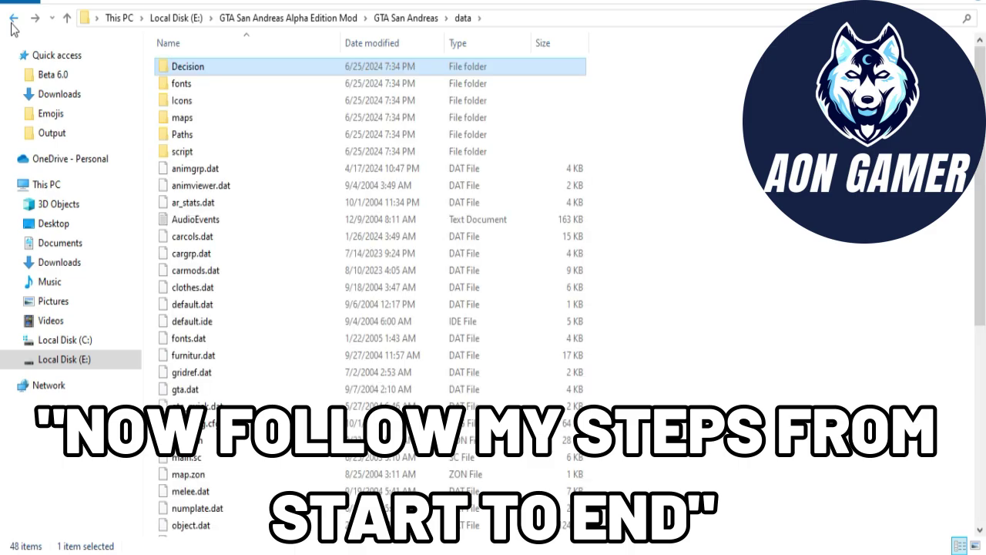
left_click(12, 25)
left_click(11, 26)
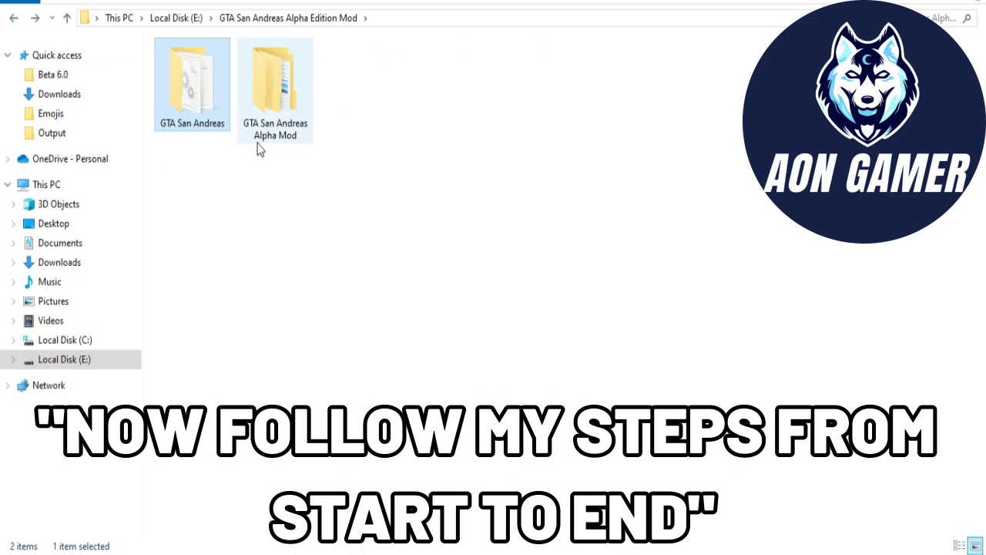
left_click(277, 132)
double_click(277, 132)
double_click(191, 105)
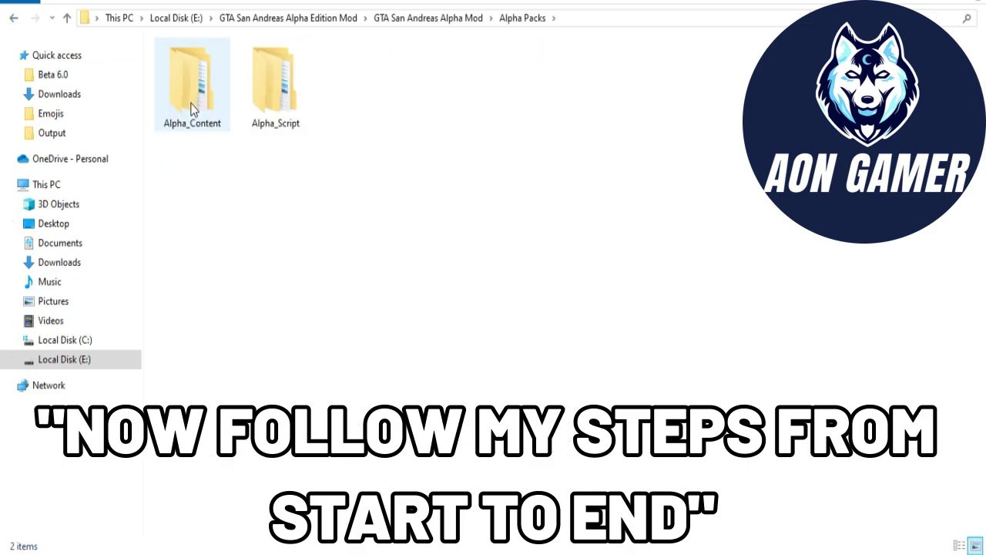
double_click(191, 104)
double_click(455, 117)
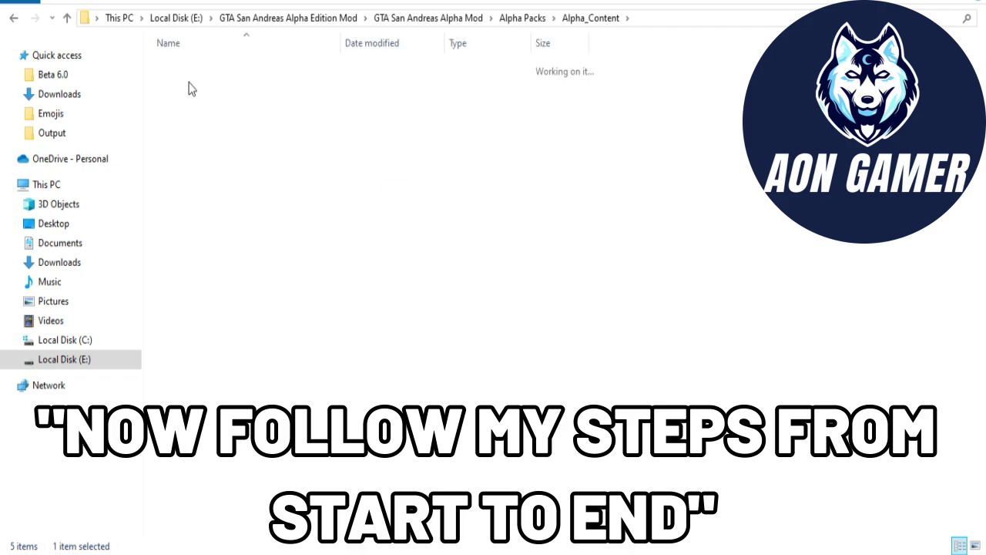
key("alt+Left")
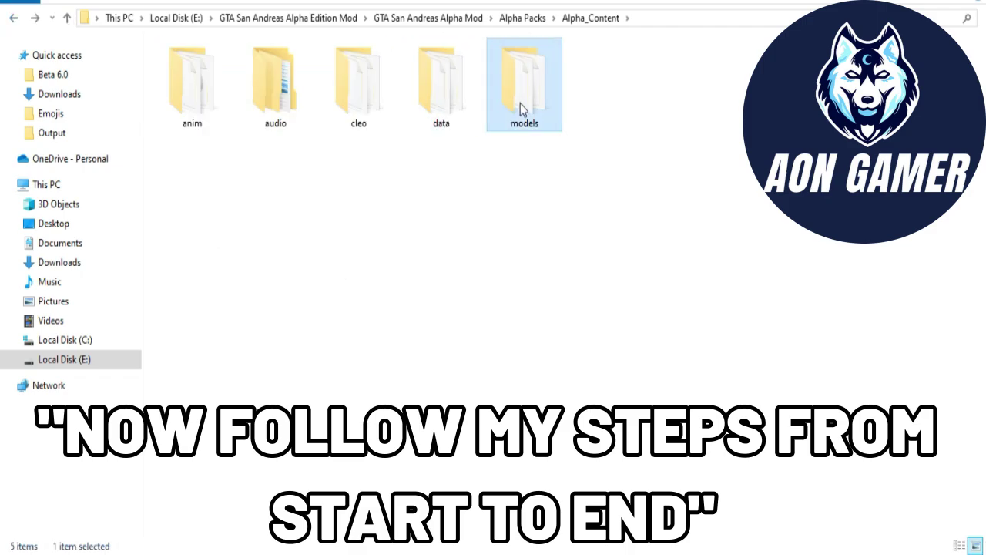
- Copy all the folders and .txd files from the models folder of Alpha_Content
double_click(520, 103)
left_click_drag(259, 217, 226, 68)
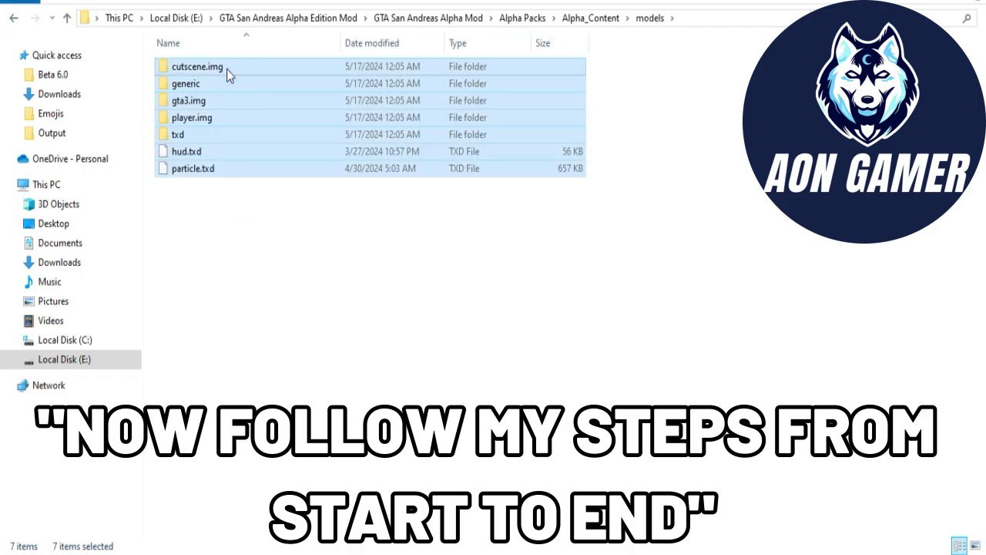
right_click(227, 68)
left_click(264, 337)
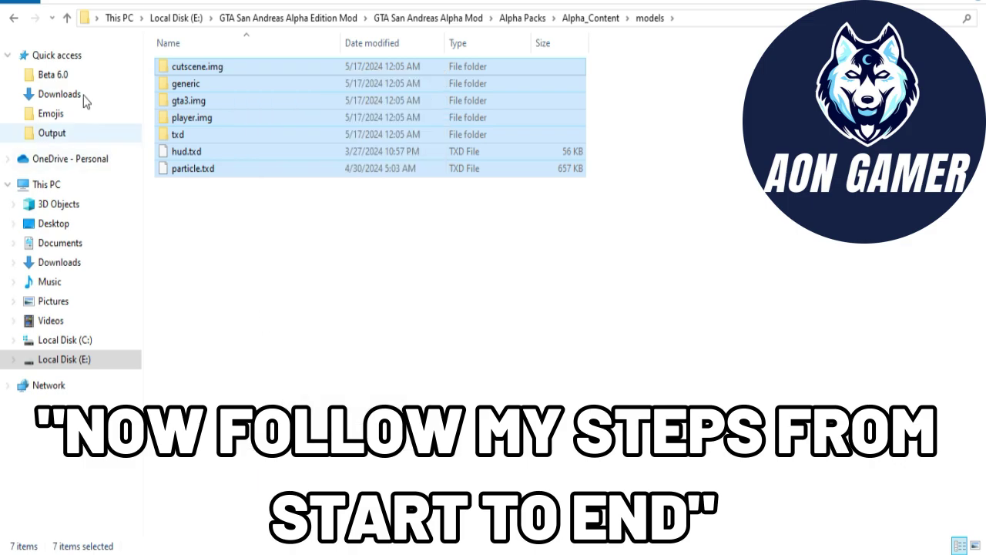
- Leave the mod folders and open the models folder of GTA San Andreas
key("alt+Left")
key("alt+Left")
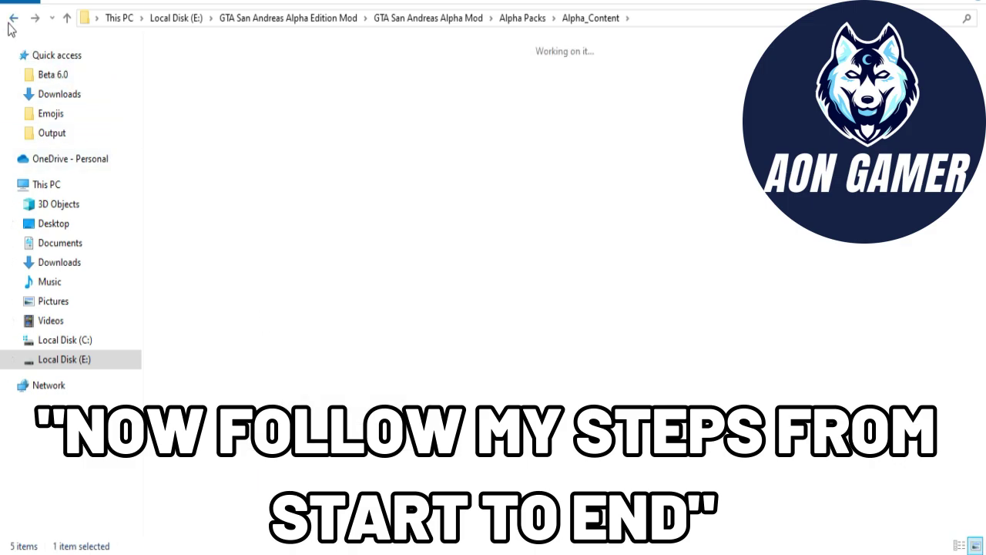
key("alt+Left")
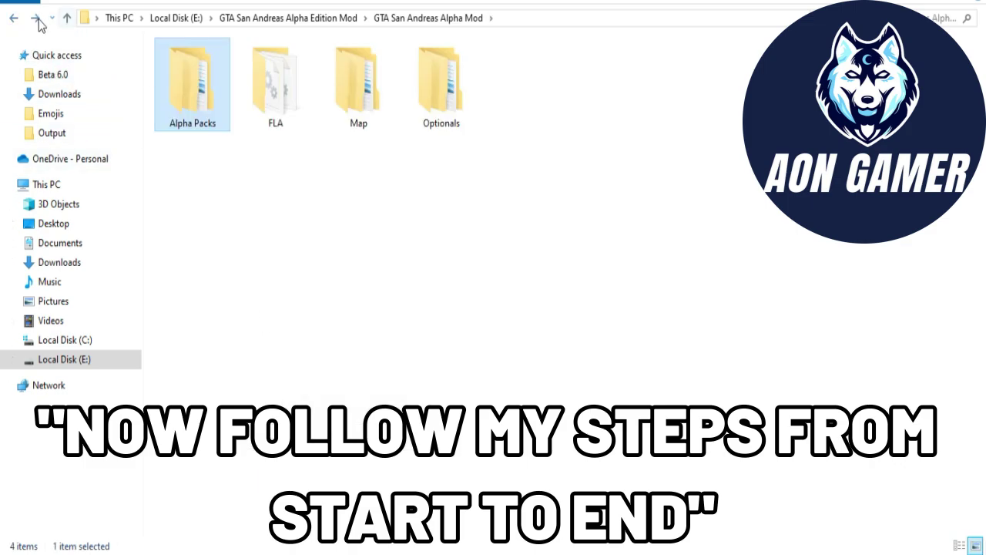
left_click(27, 18)
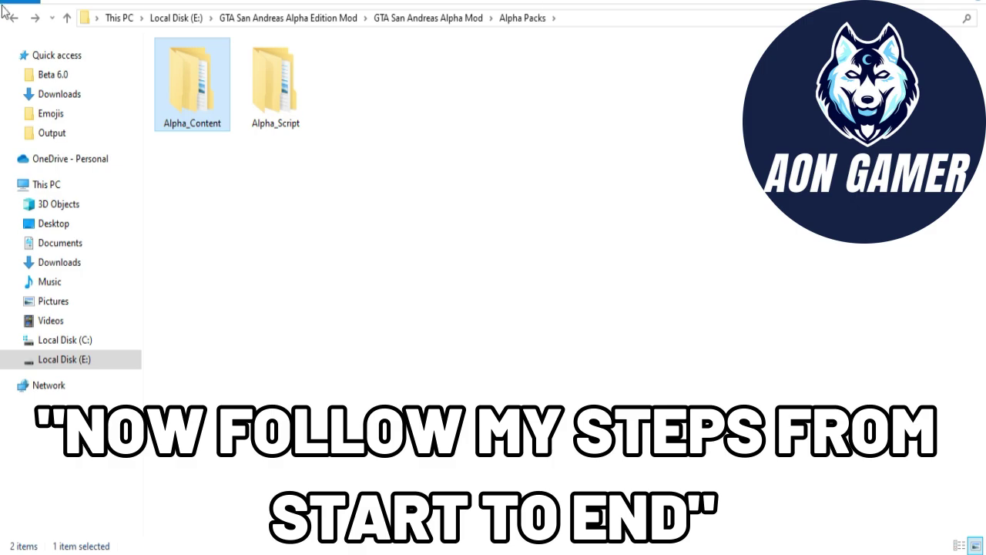
left_click(11, 22)
left_click(12, 21)
double_click(162, 101)
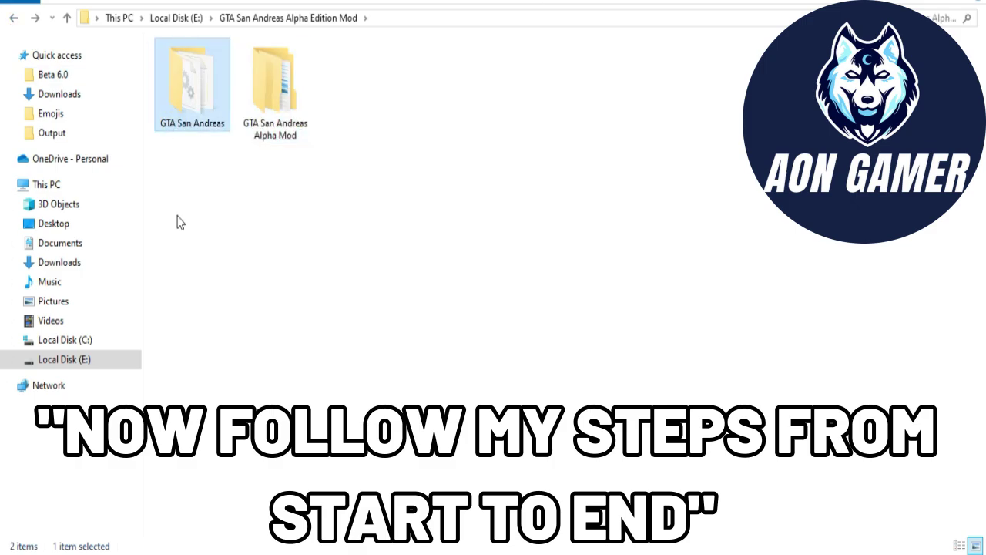
double_click(174, 169)
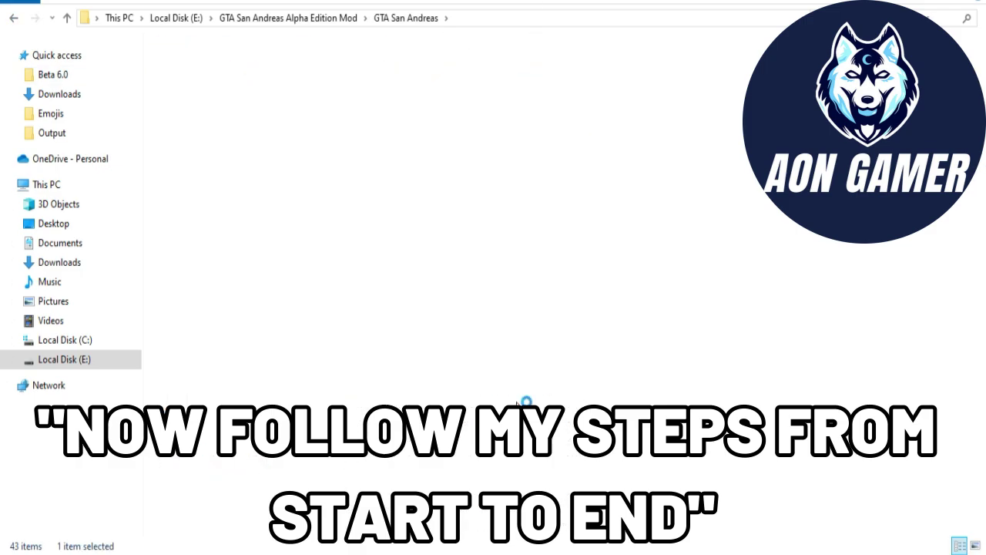
- Paste the copied items into the models folder of GTA San Andreas, skipping the conflicting .img folders and replacing the existing files
right_click(656, 164)
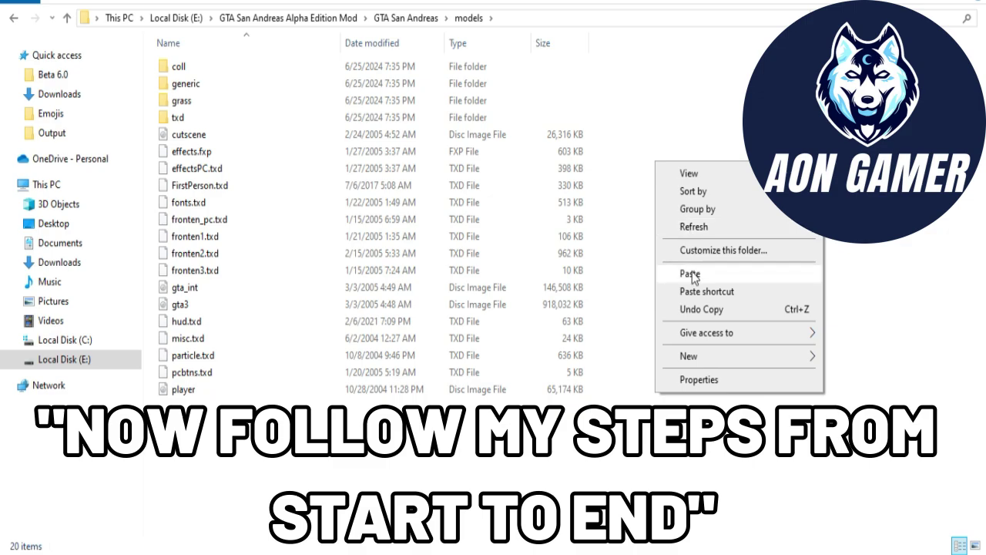
left_click(691, 274)
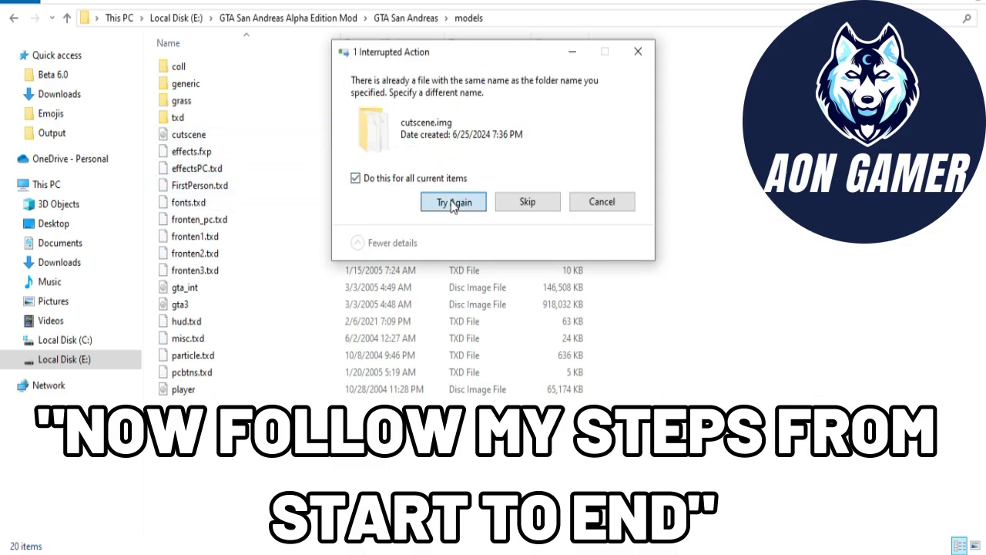
left_click(452, 201)
left_click(449, 203)
left_click(451, 201)
left_click(546, 209)
left_click(594, 134)
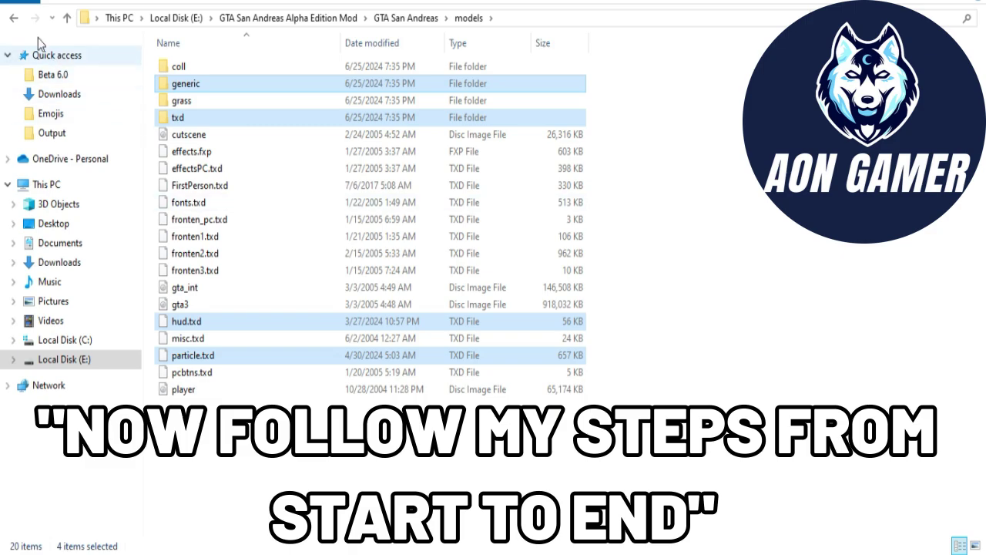
- Open the Alpha_Script folder inside Alpha Packs of GTA San Andreas Alpha Mod
left_click(13, 19)
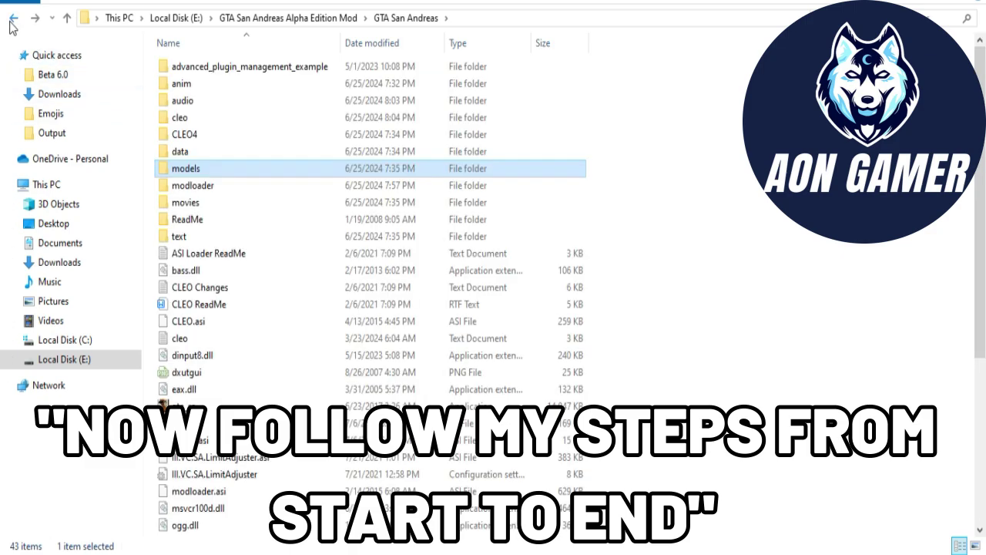
left_click(13, 18)
double_click(275, 96)
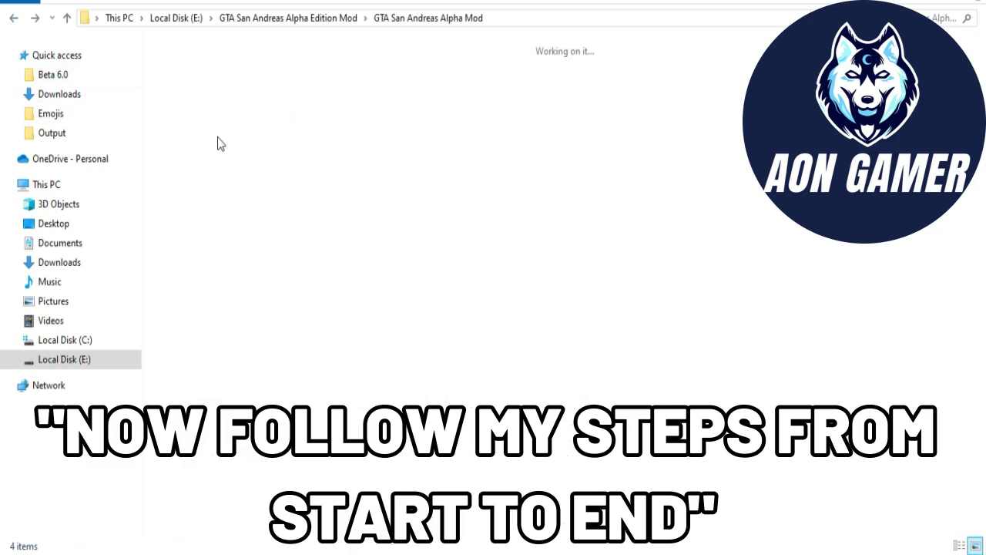
double_click(209, 102)
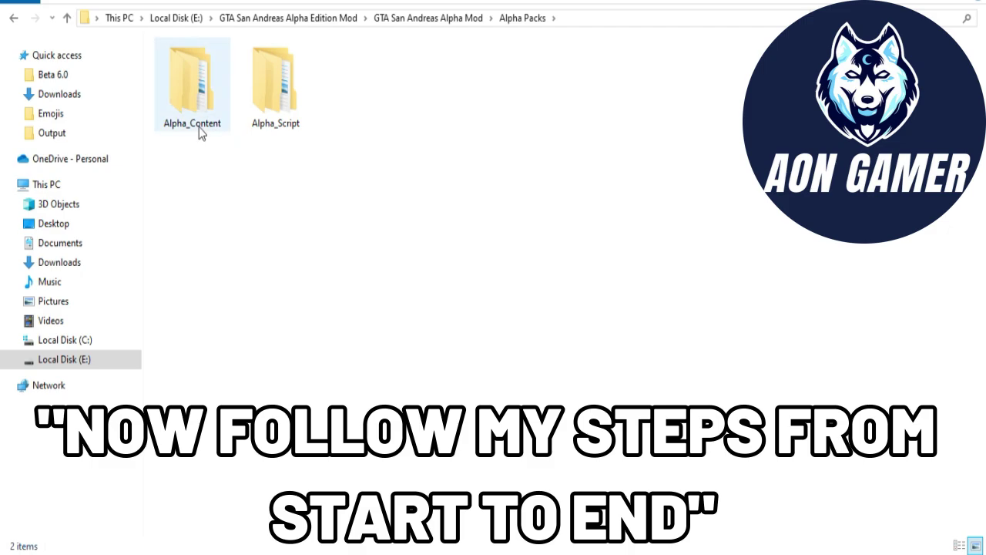
double_click(200, 133)
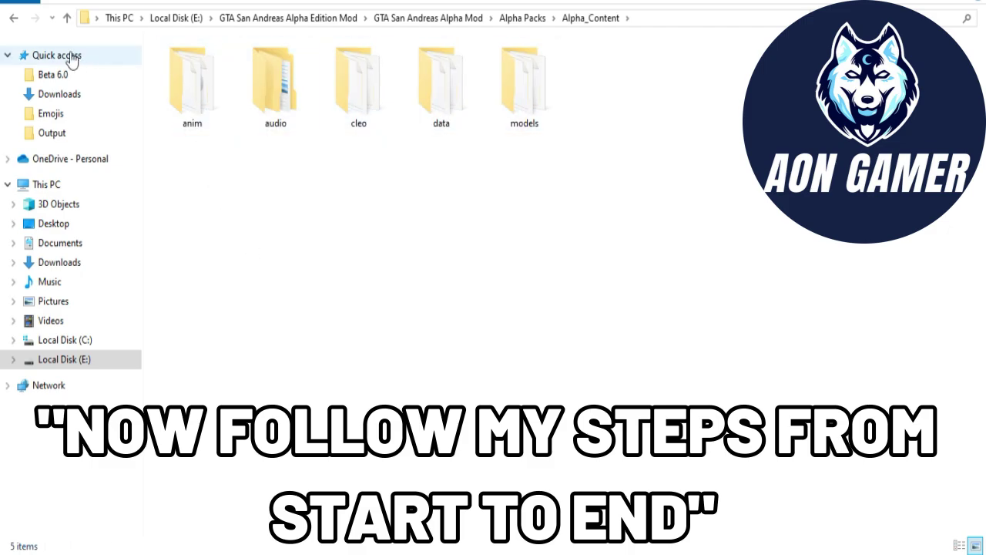
key("alt+Left")
double_click(301, 120)
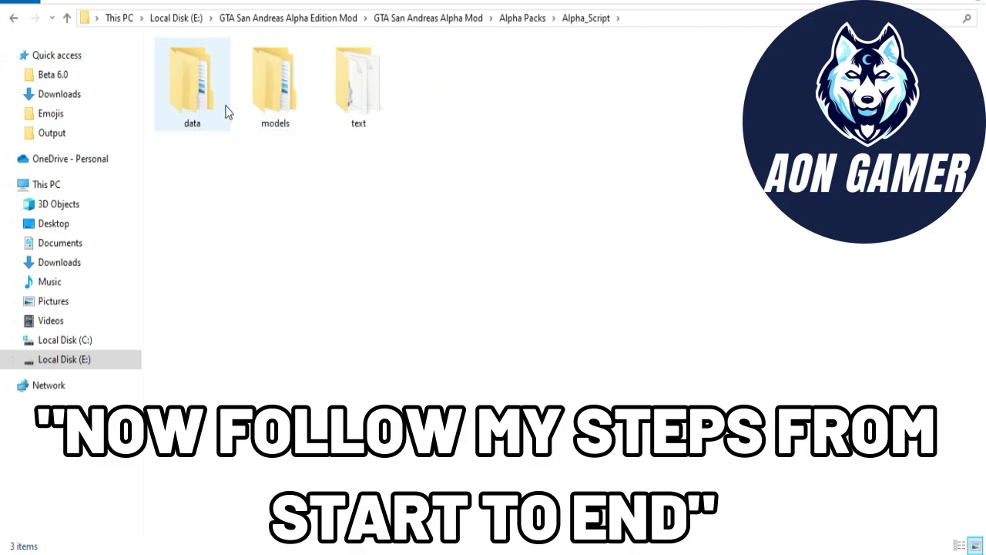
- Copy the .ide file from the data\maps\LA folder of Alpha_Script
left_click(194, 123)
double_click(193, 121)
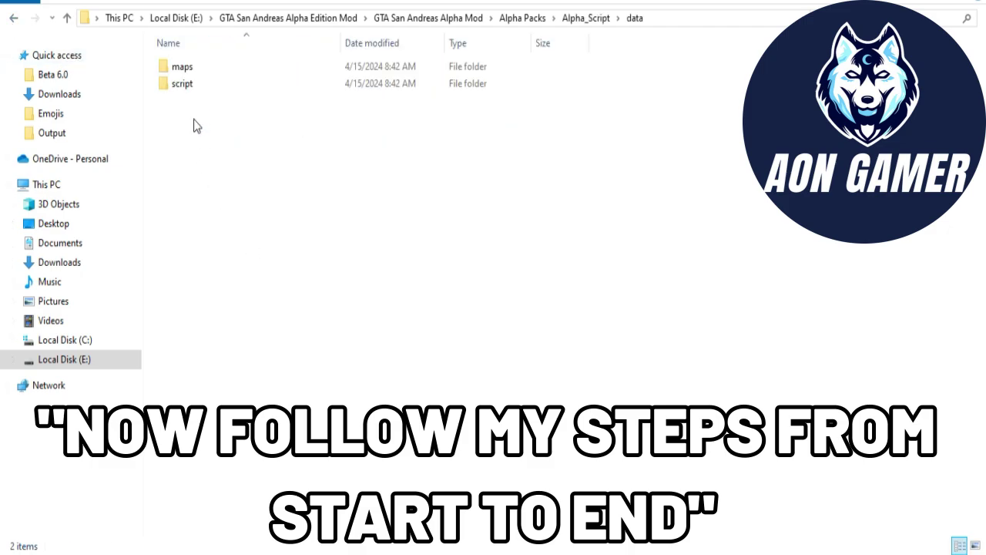
left_click(201, 73)
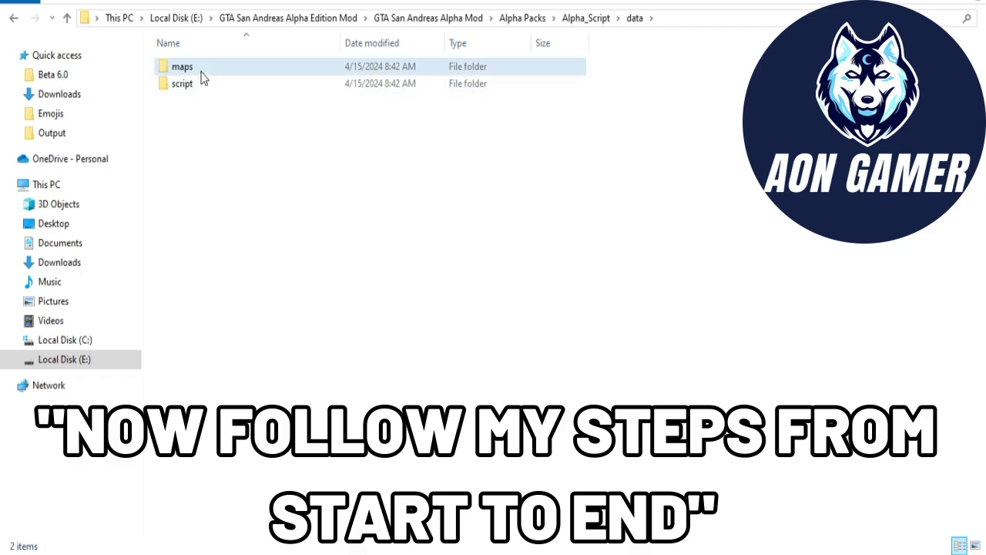
double_click(192, 70)
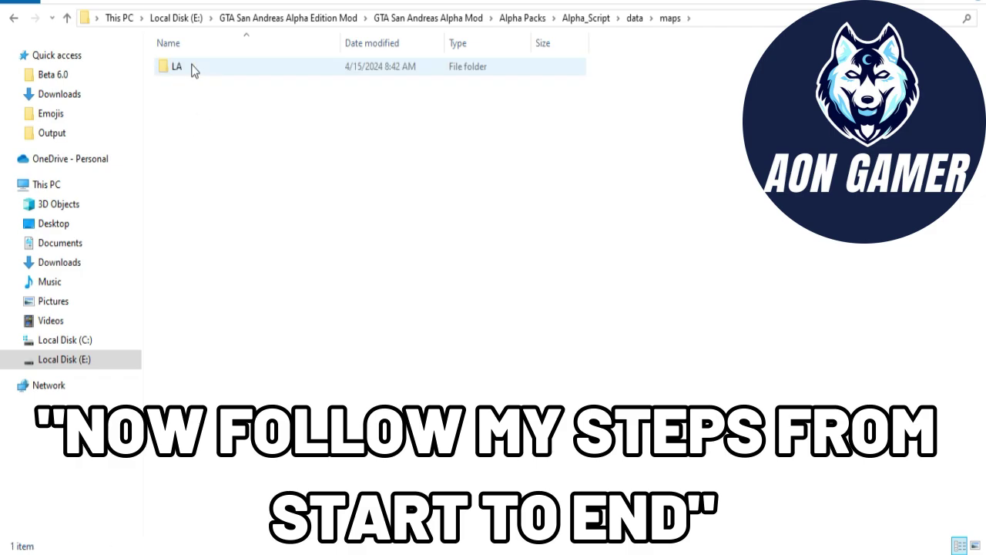
left_click(193, 68)
double_click(192, 68)
double_click(183, 68)
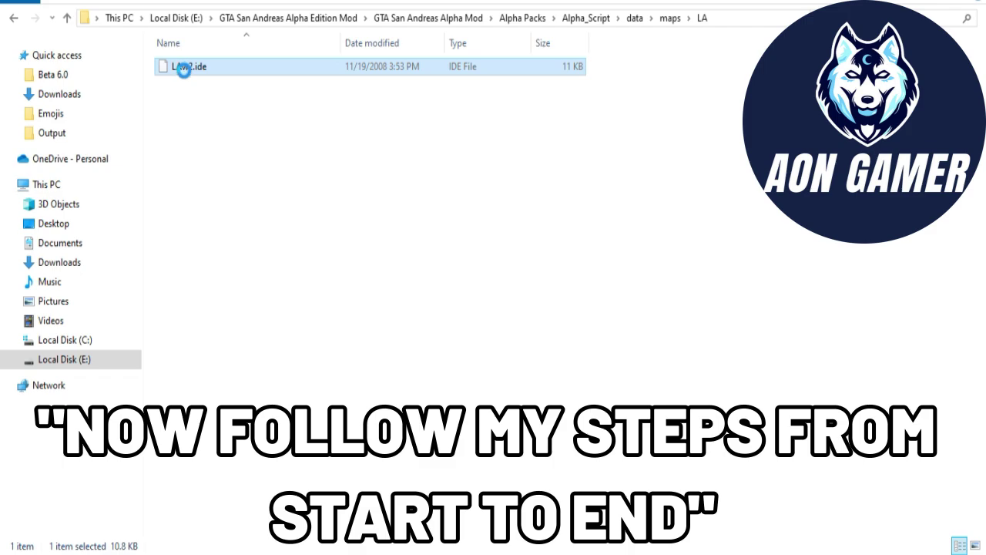
right_click(184, 68)
left_click(223, 316)
- Leave the Alpha_Script folders of the mod and open the GTA San Andreas game folder
left_click(17, 23)
left_click(18, 23)
left_click(18, 22)
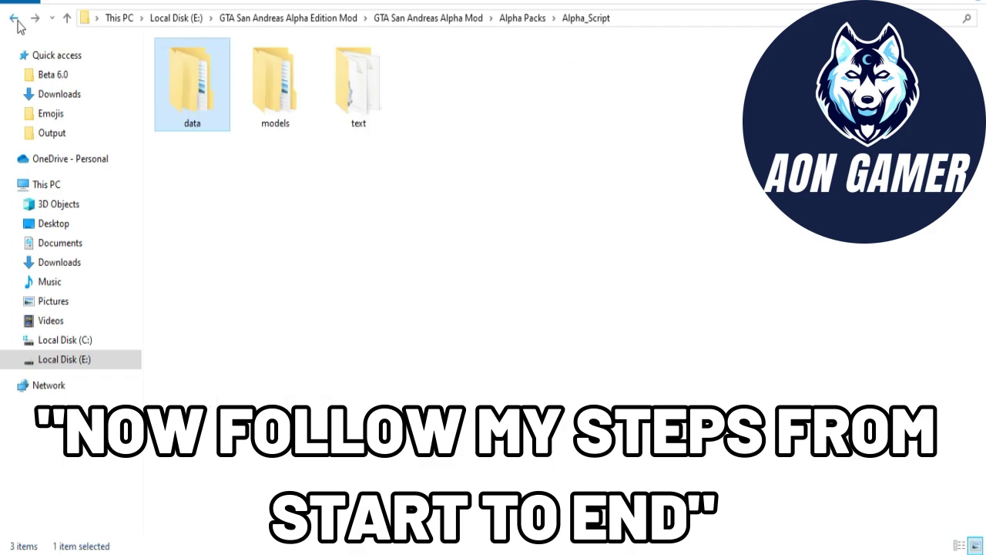
left_click(18, 22)
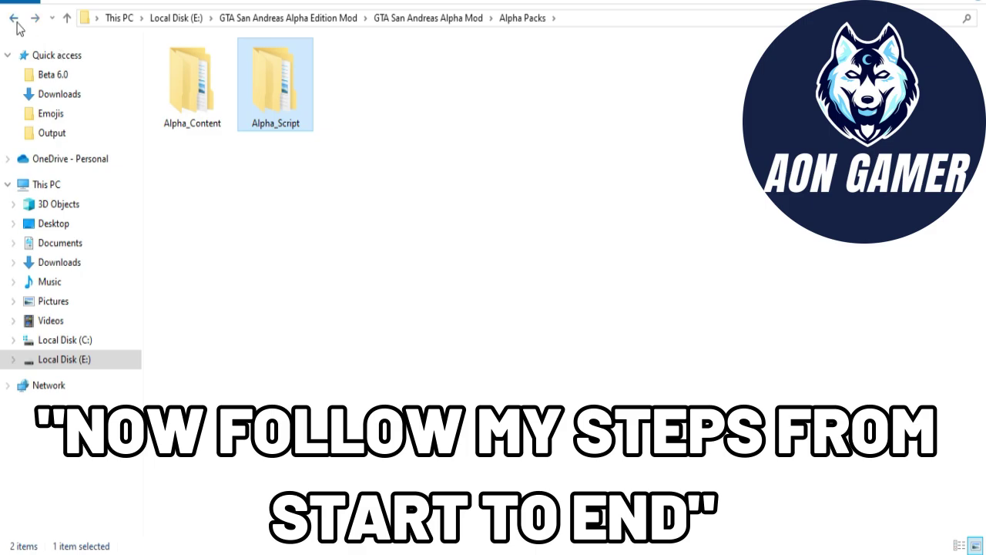
left_click(14, 20)
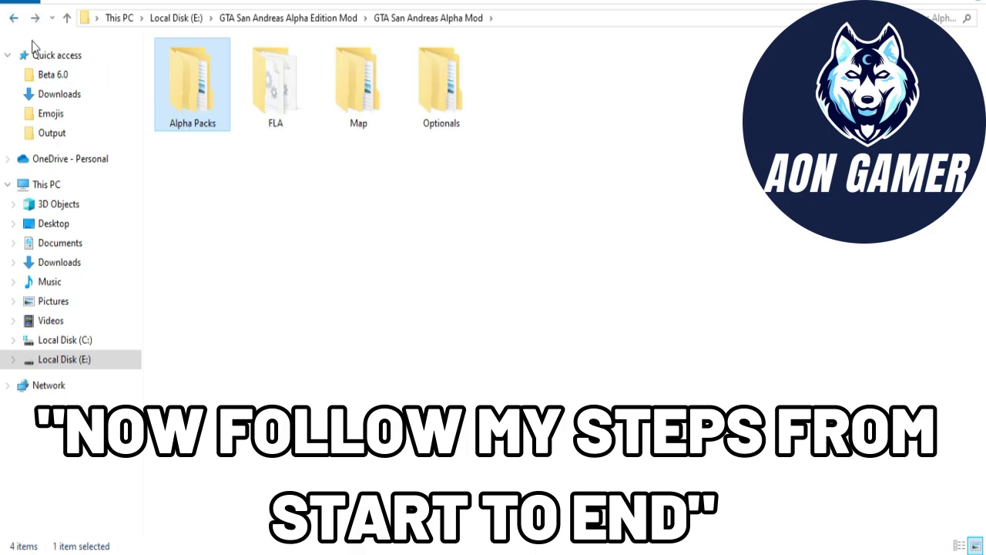
left_click(14, 18)
double_click(209, 107)
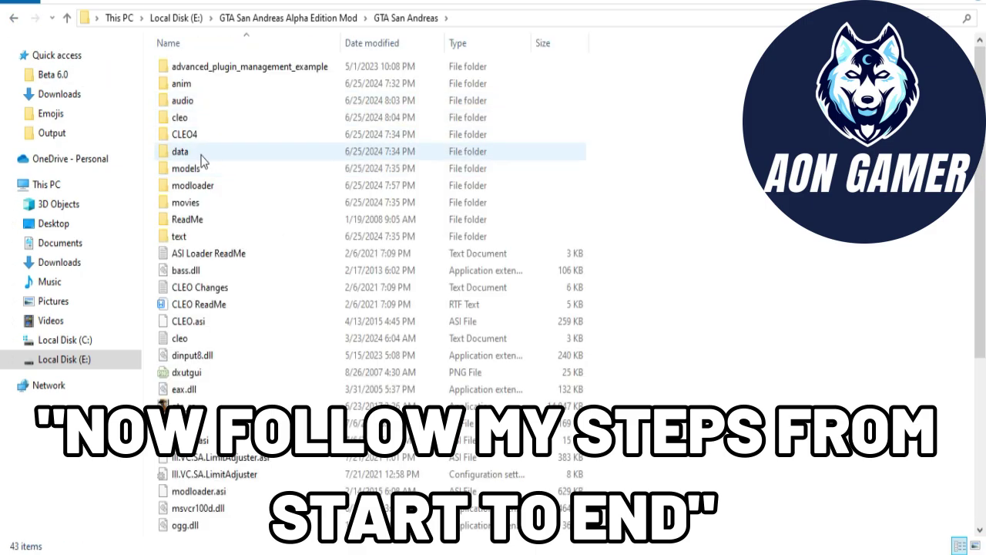
double_click(202, 158)
left_click(202, 154)
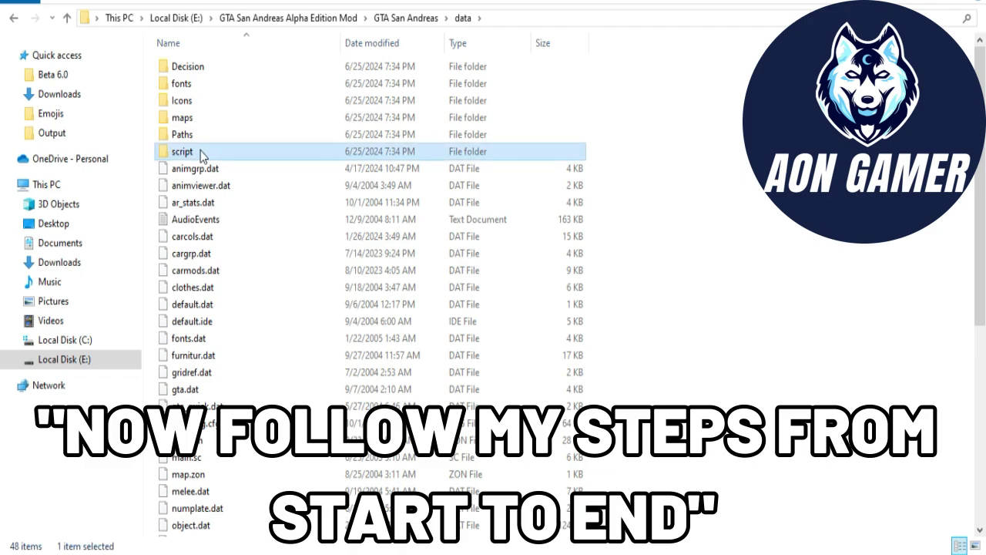
double_click(202, 153)
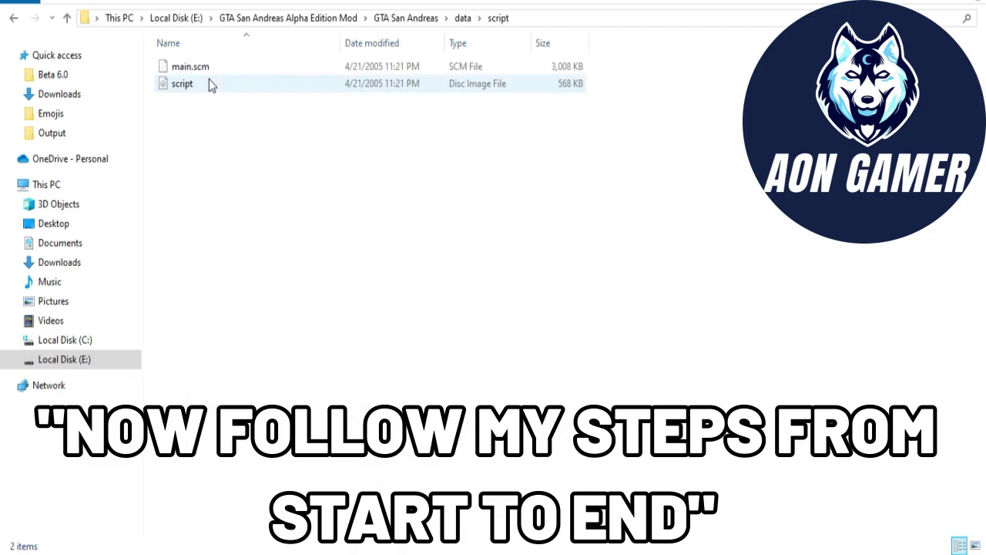
left_click(14, 18)
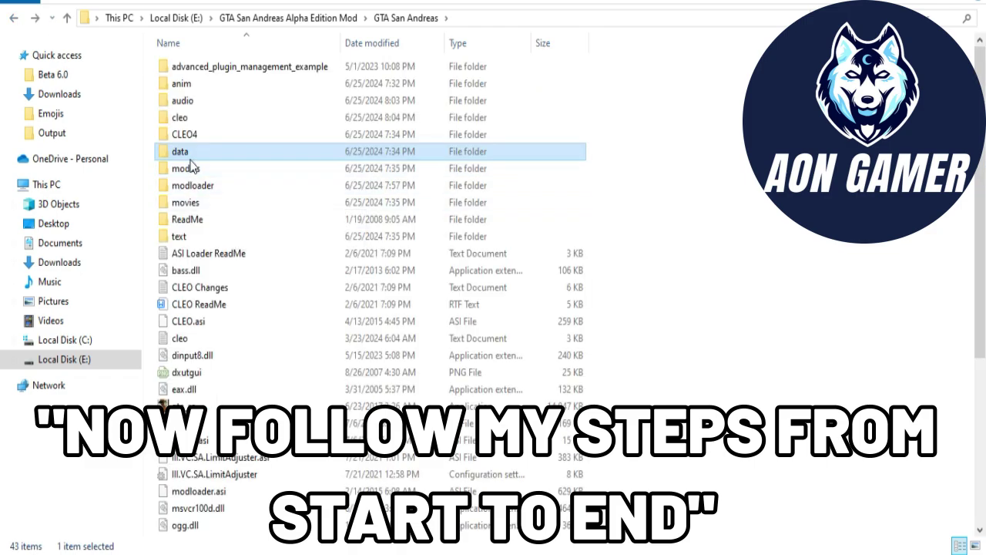
- Paste LAw2.ide into the data\maps\LA folder of GTA San Andreas, replacing the existing file
double_click(195, 153)
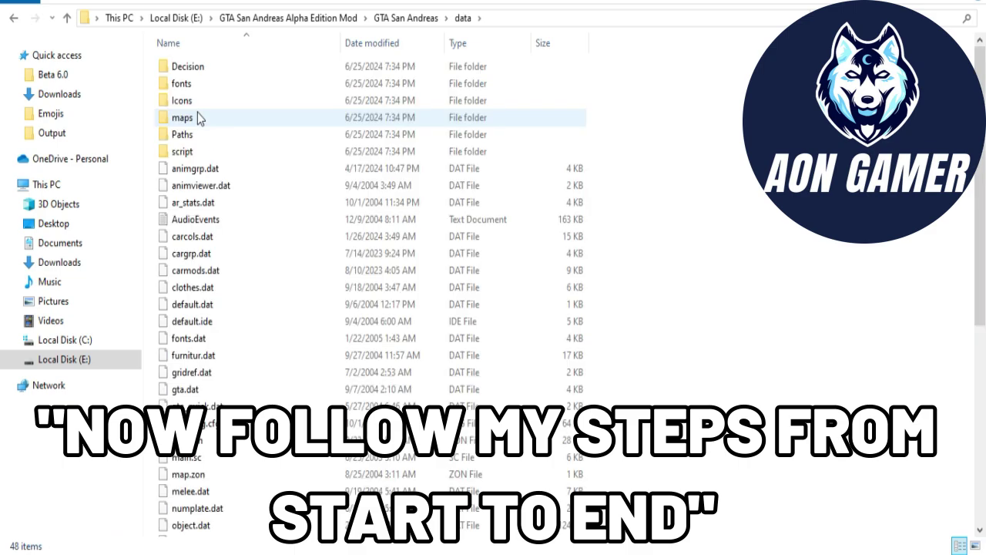
double_click(198, 117)
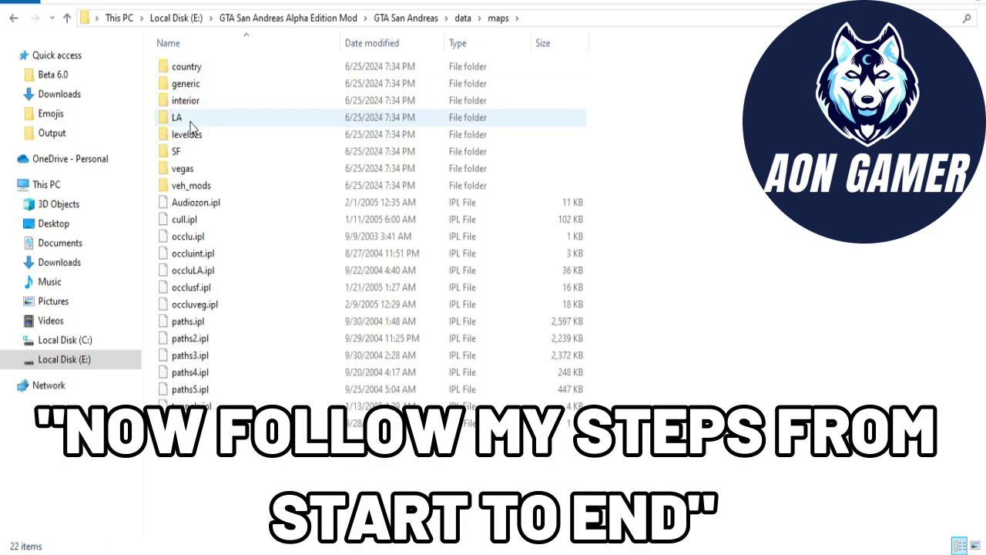
double_click(190, 120)
right_click(710, 254)
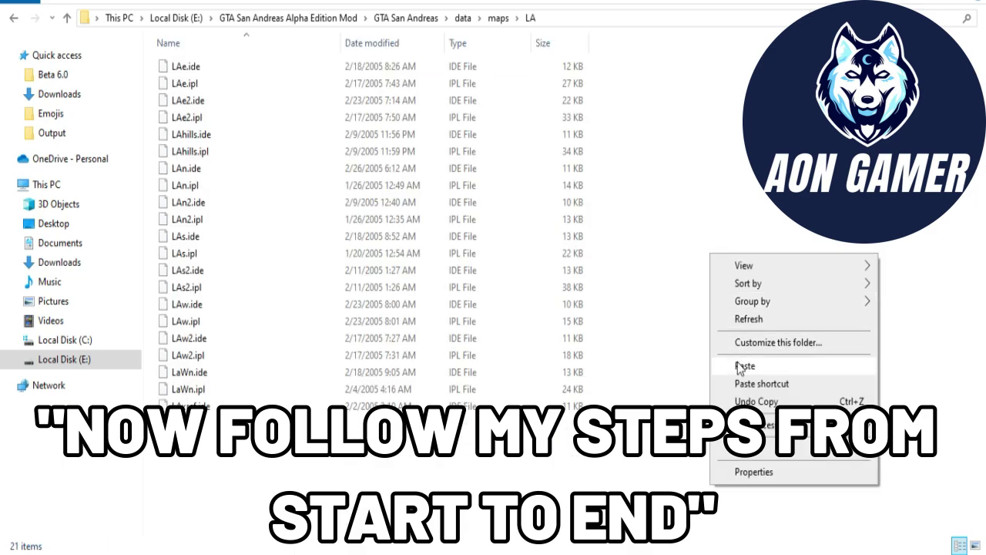
left_click(745, 367)
left_click(524, 152)
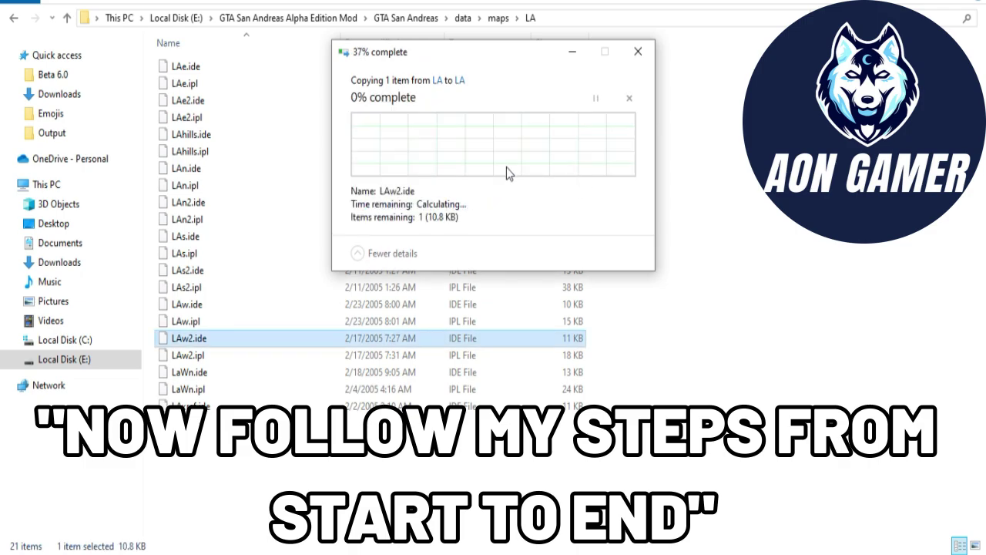
- Leave the game folders and open the data folder of Alpha_Script inside Alpha Packs of GTA San Andreas Alpha Mod
left_click(11, 20)
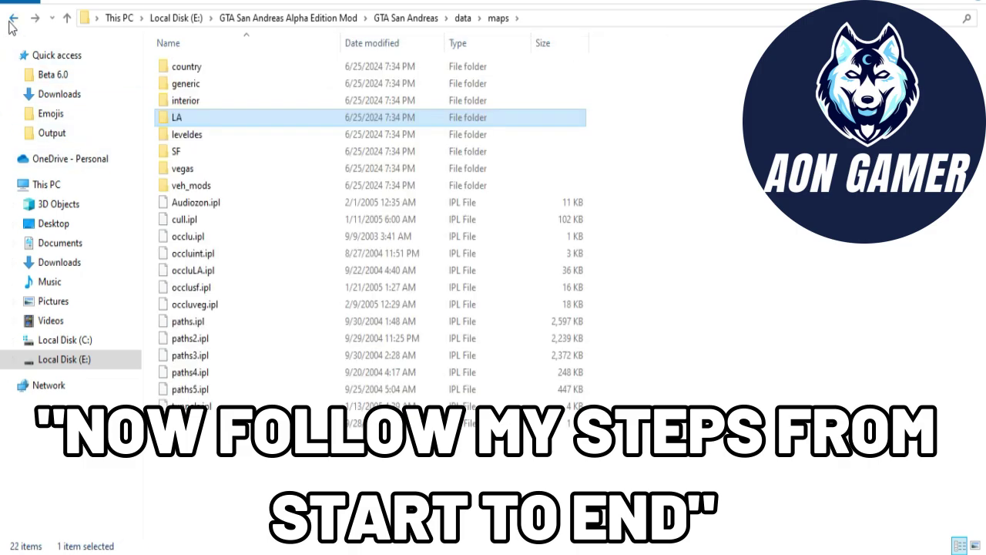
left_click(13, 20)
left_click(12, 20)
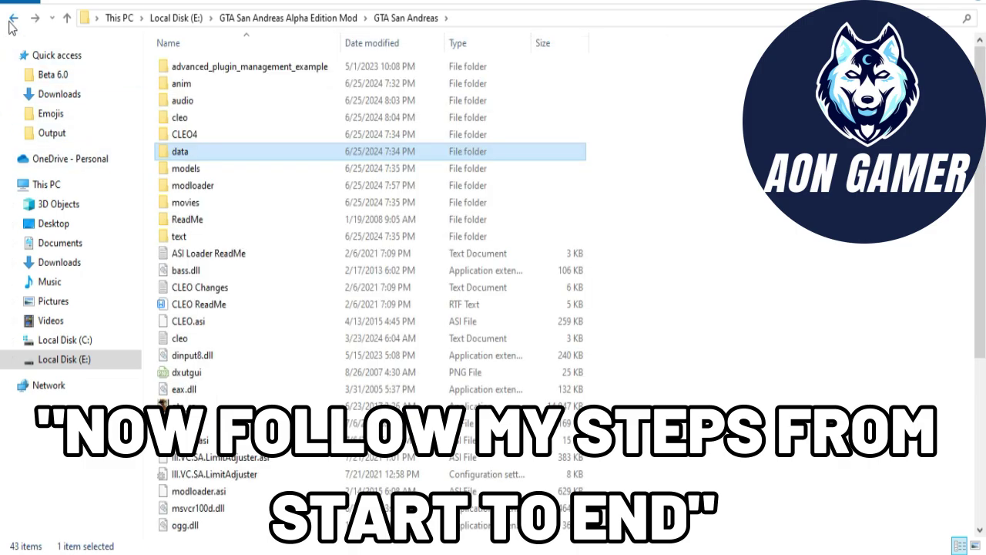
left_click(12, 20)
double_click(250, 98)
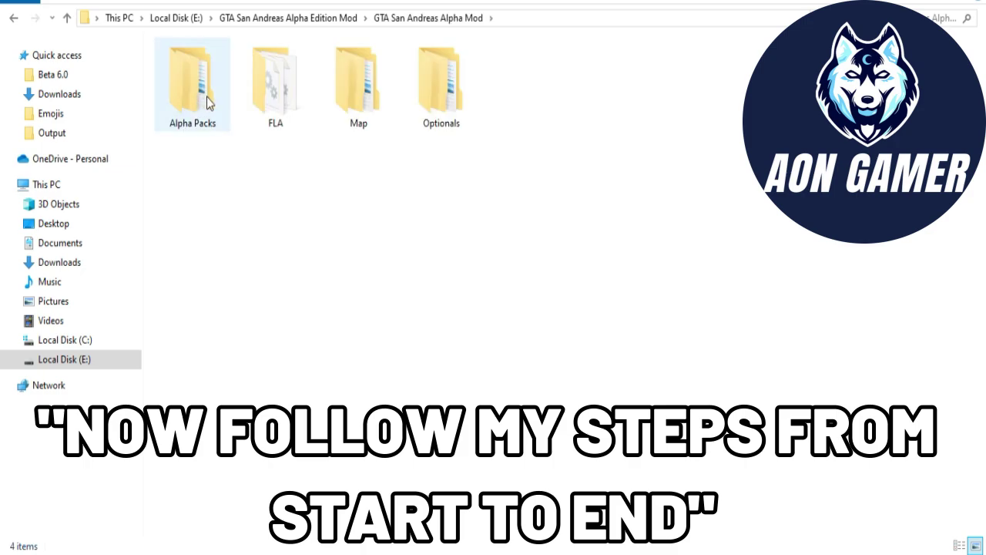
double_click(207, 101)
double_click(302, 120)
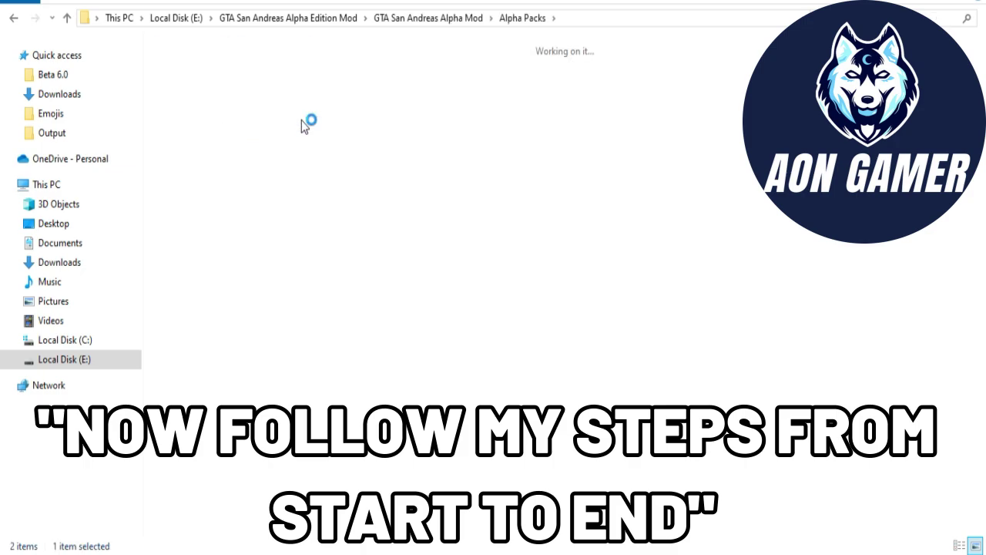
double_click(196, 127)
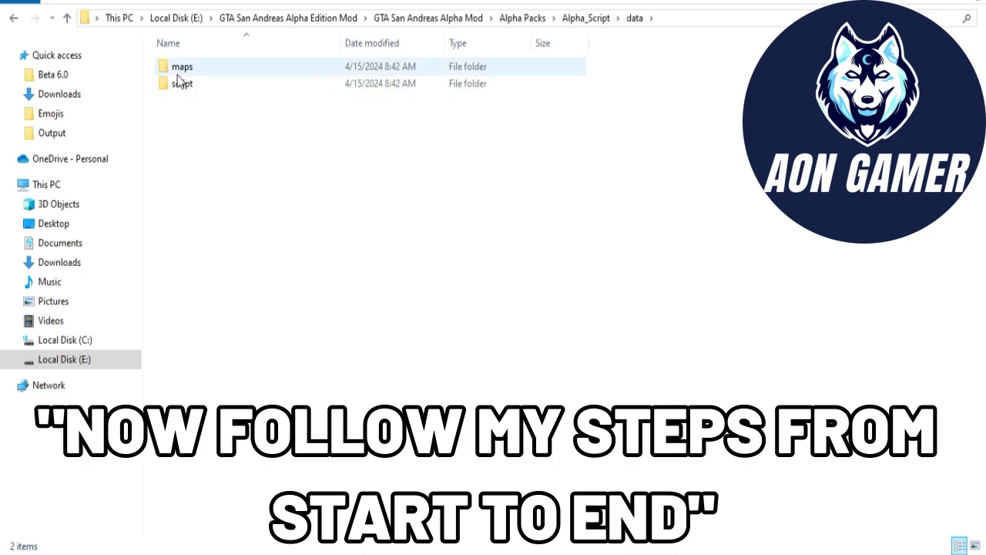
double_click(180, 68)
left_click(15, 26)
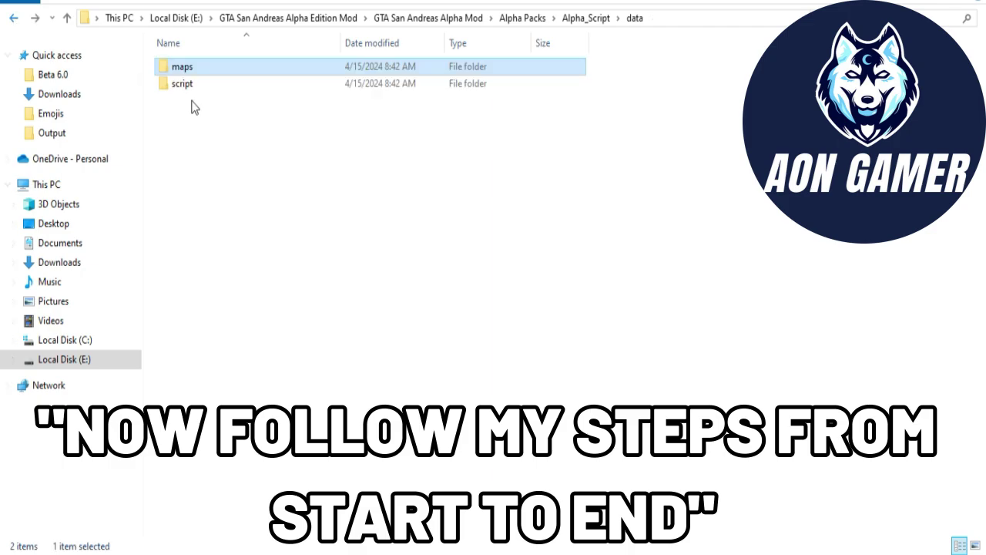
- Copy main.scm, the main text document and the script disc image from the script folder of Alpha_Script's data
double_click(190, 84)
left_click_drag(192, 145, 193, 66)
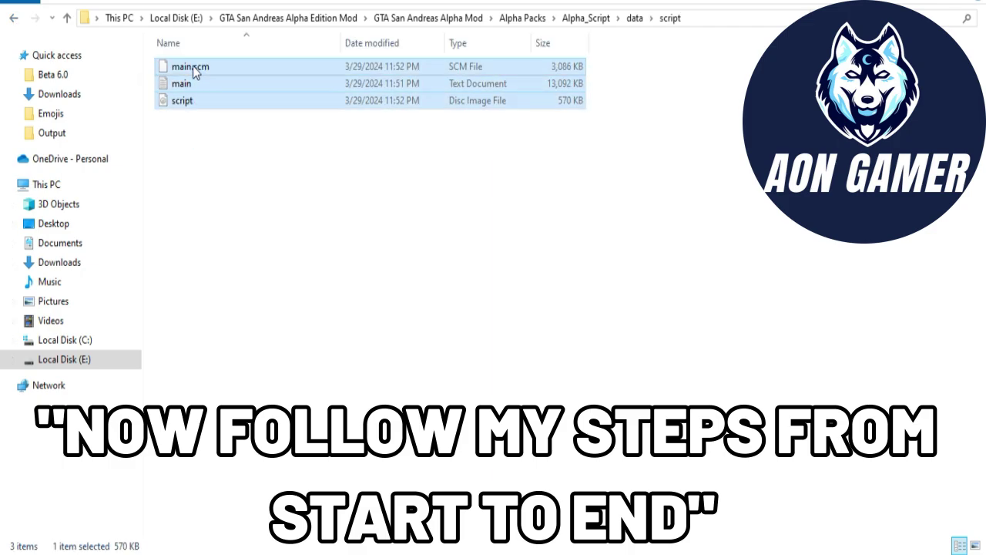
right_click(193, 67)
left_click(221, 274)
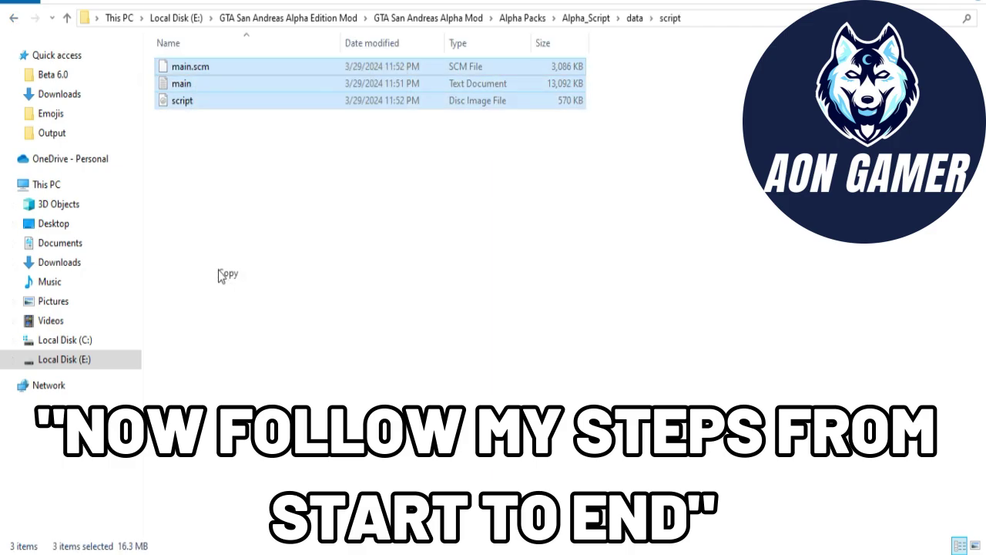
- Leave the mod folders and return to the GTA San Andreas game folder
left_click(15, 21)
left_click(15, 21)
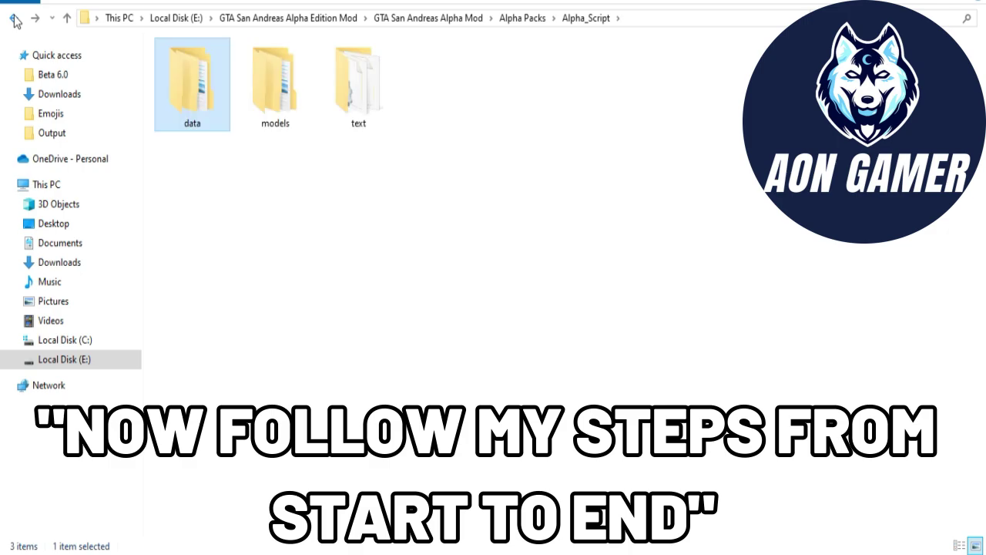
left_click(15, 22)
left_click(15, 22)
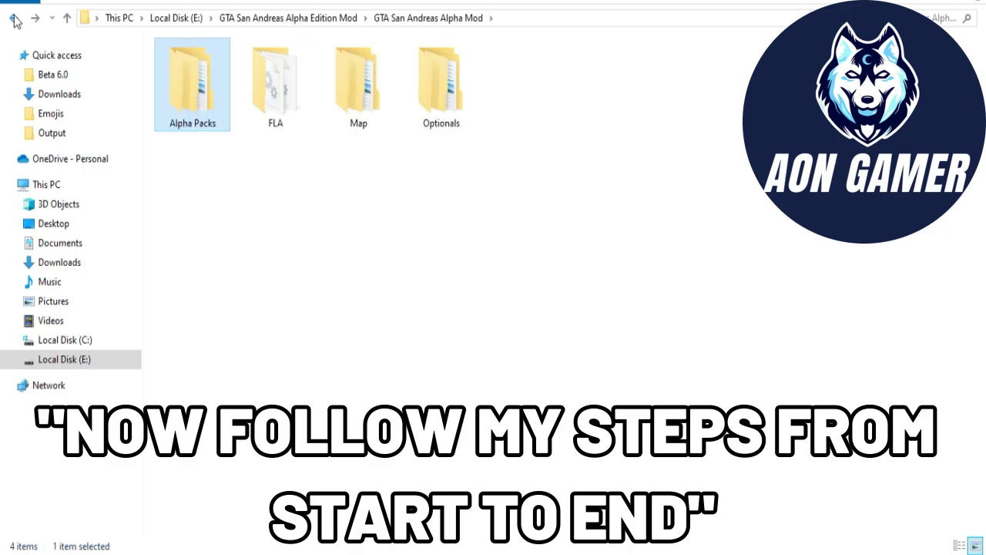
key("alt+Left")
double_click(193, 81)
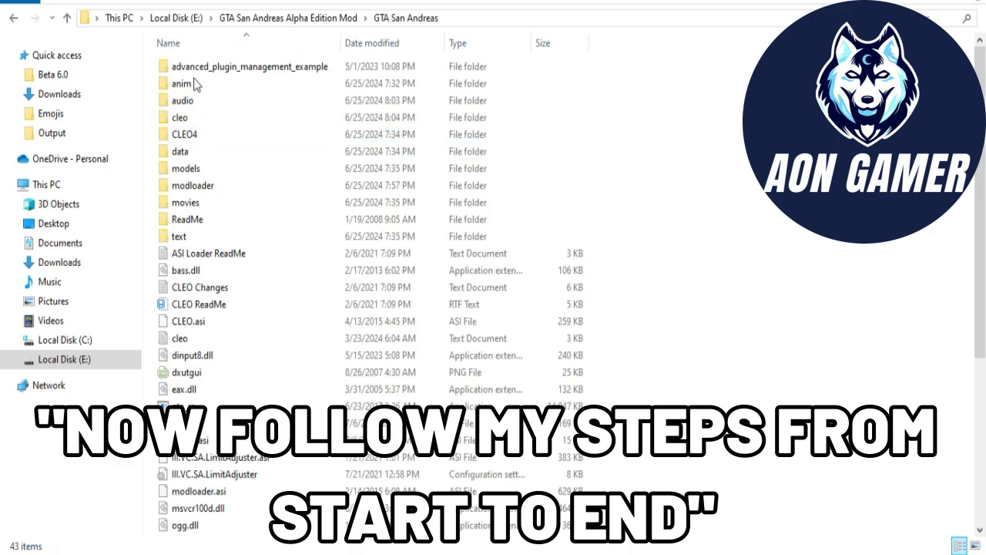
- Paste the copied script files into the data\script folder of GTA San Andreas, replacing the files in the destination
double_click(185, 151)
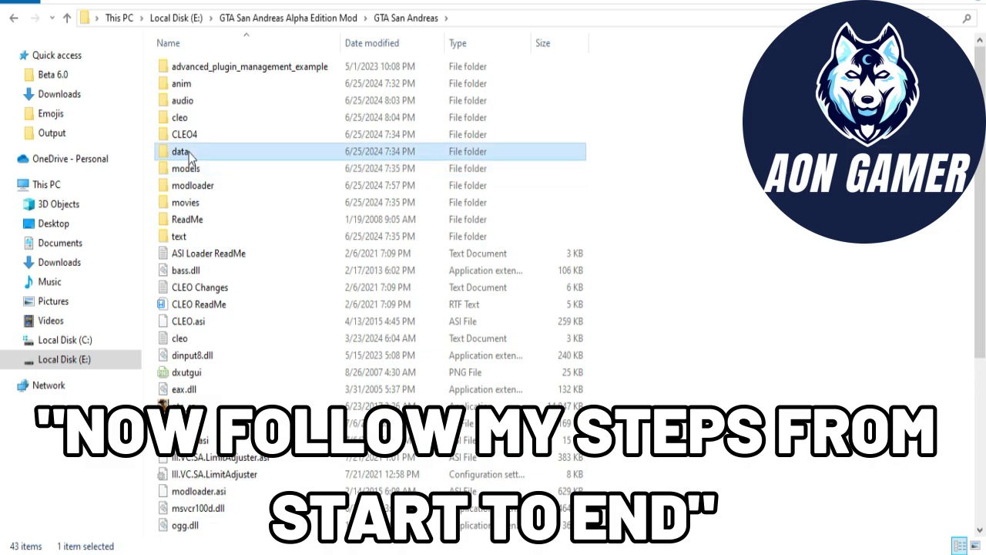
double_click(194, 149)
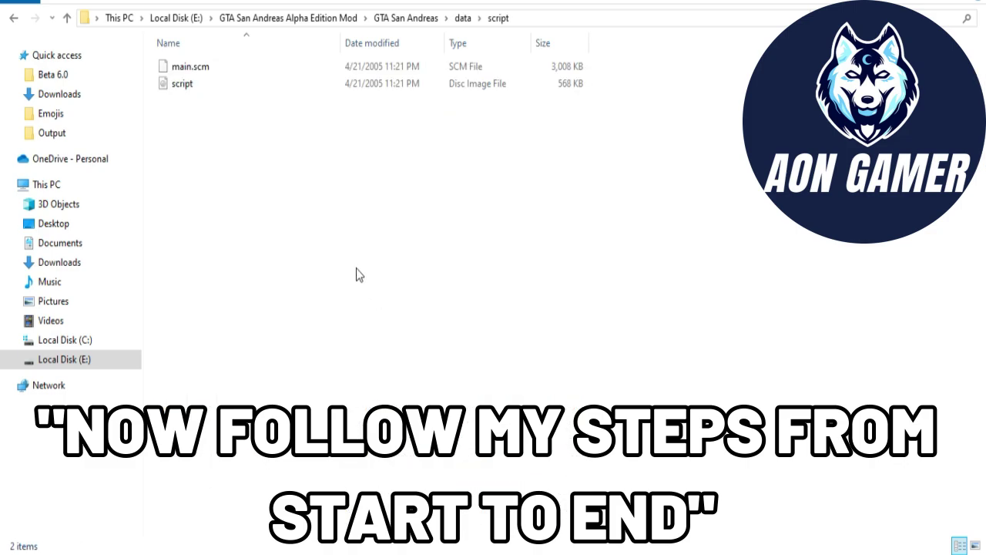
right_click(357, 269)
left_click(389, 379)
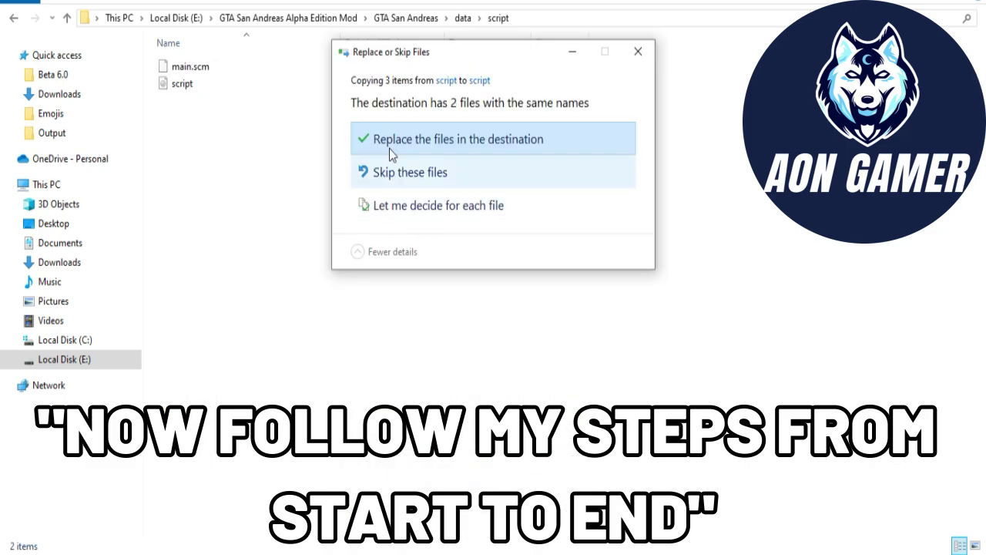
left_click(389, 148)
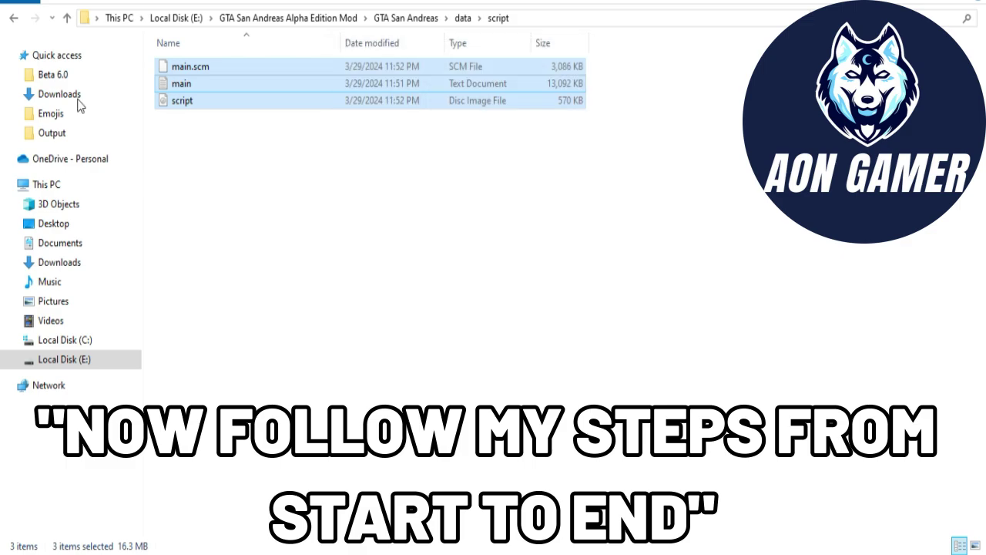
- Leave the game folders and open the Alpha_Script folder inside Alpha Packs of GTA San Andreas Alpha Mod
left_click(15, 20)
left_click(15, 20)
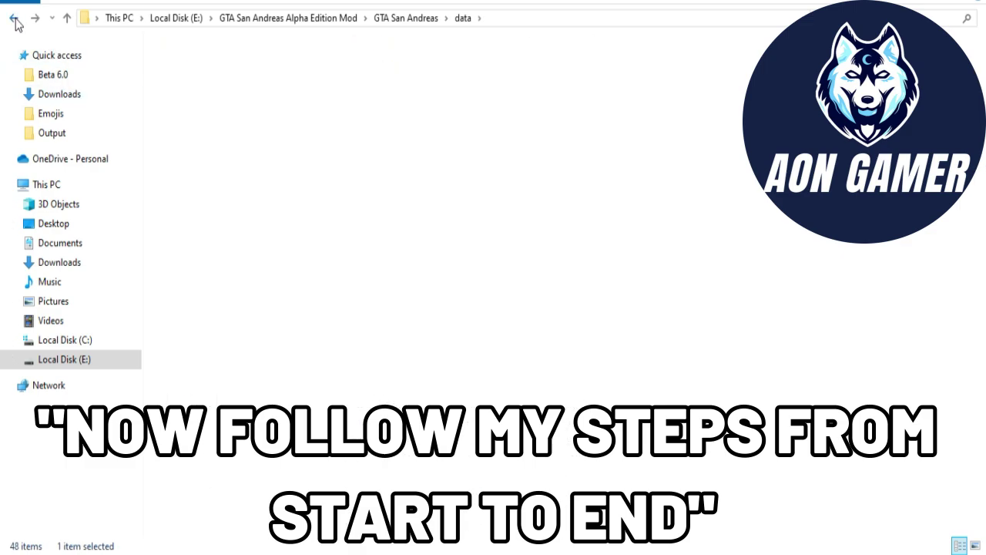
left_click(15, 20)
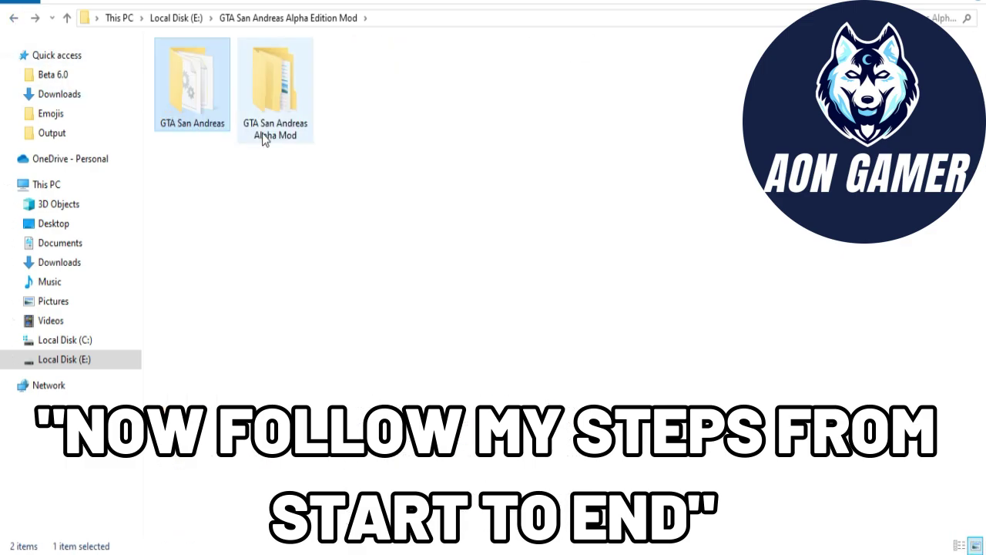
double_click(274, 100)
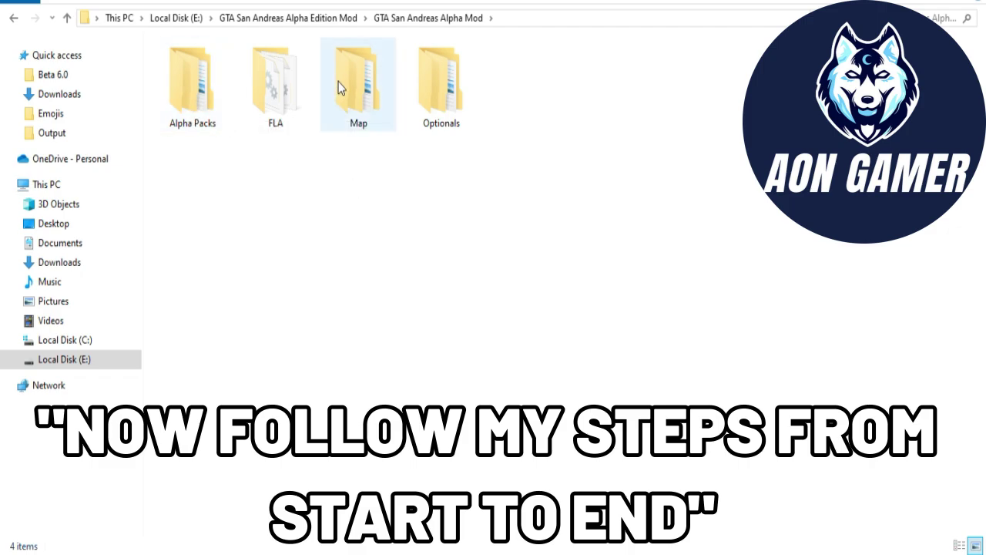
left_click(205, 108)
double_click(205, 108)
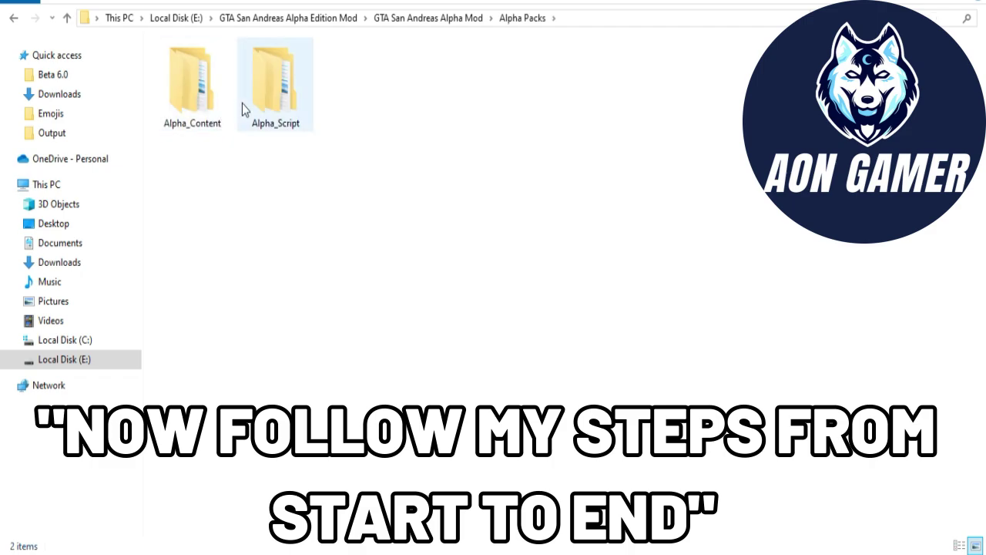
double_click(265, 103)
double_click(205, 114)
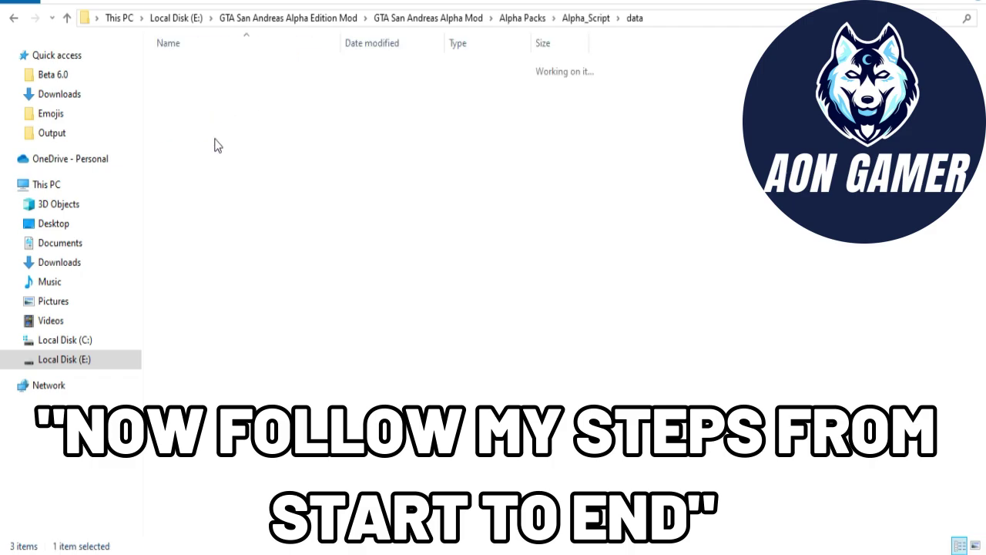
left_click(14, 19)
- Look into the models\gta3.img folder of Alpha_Script and return to the Alpha_Script folder
double_click(278, 108)
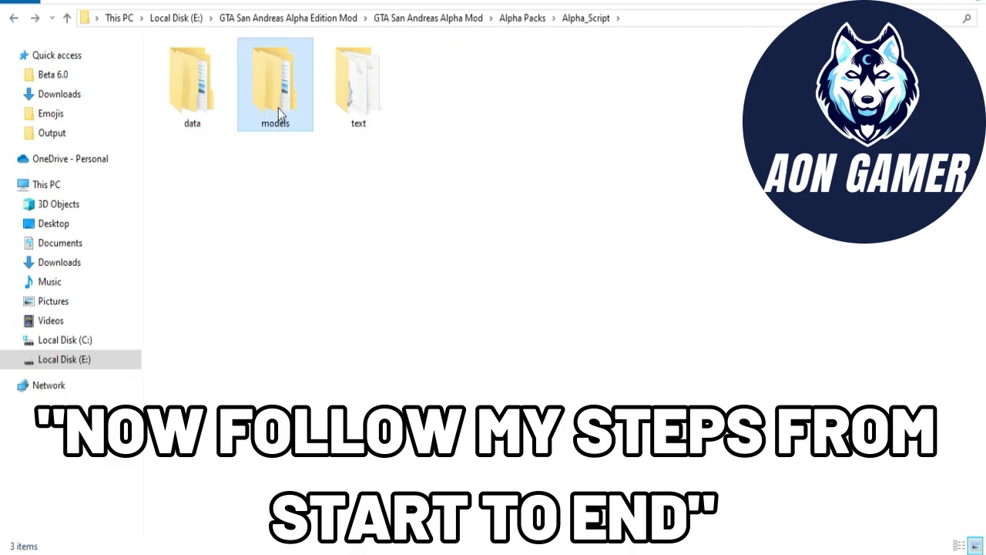
double_click(202, 70)
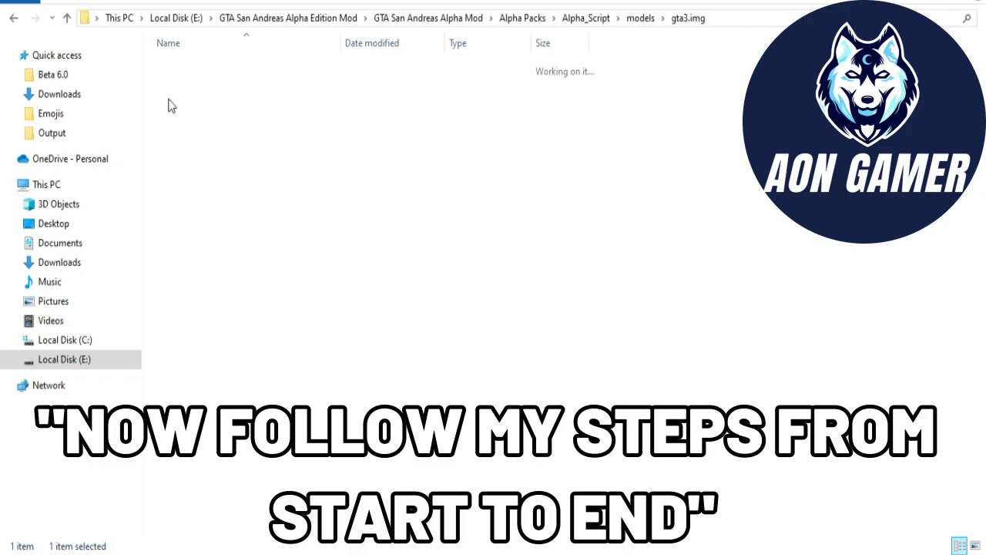
left_click(15, 18)
left_click(14, 18)
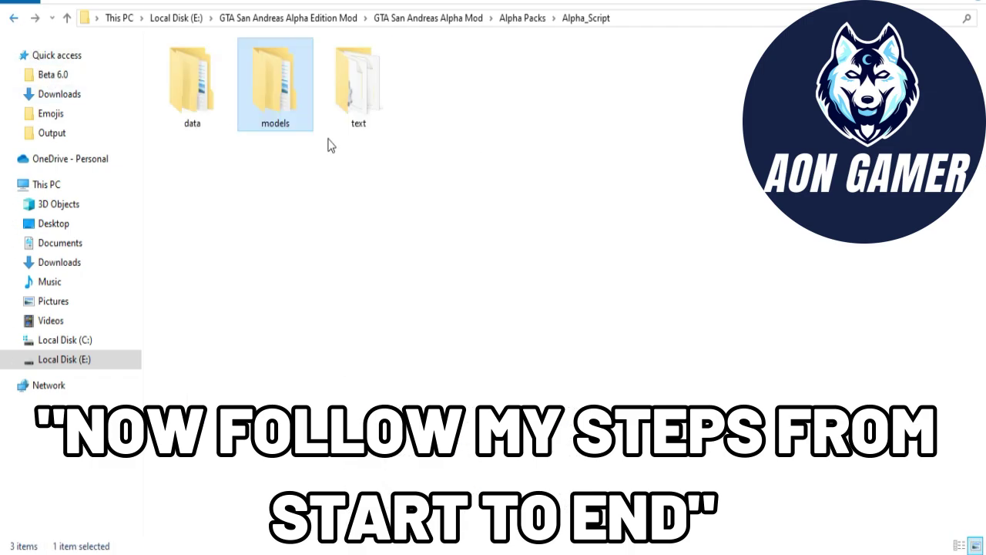
- Copy all four american and spanish files from the text folder of Alpha_Script
double_click(375, 101)
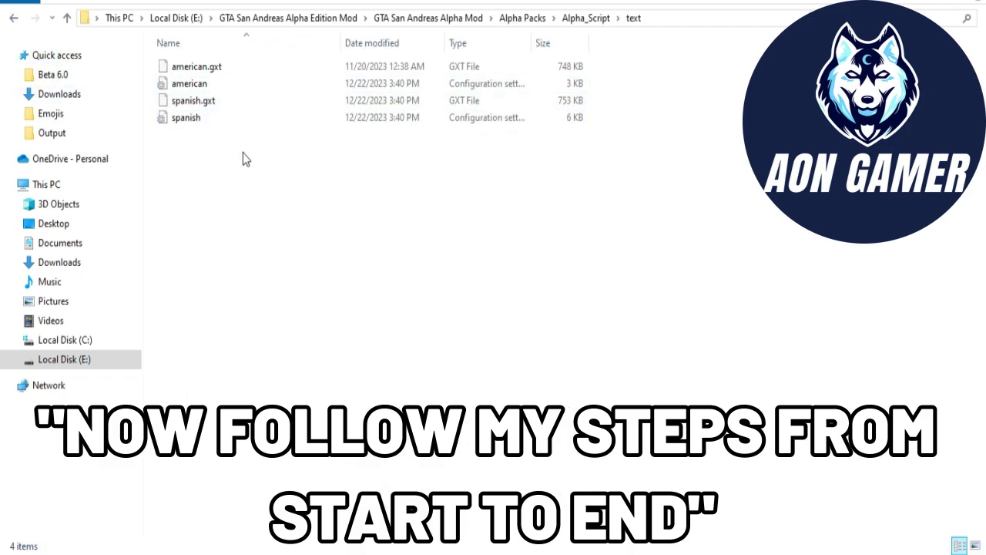
left_click_drag(236, 146, 216, 66)
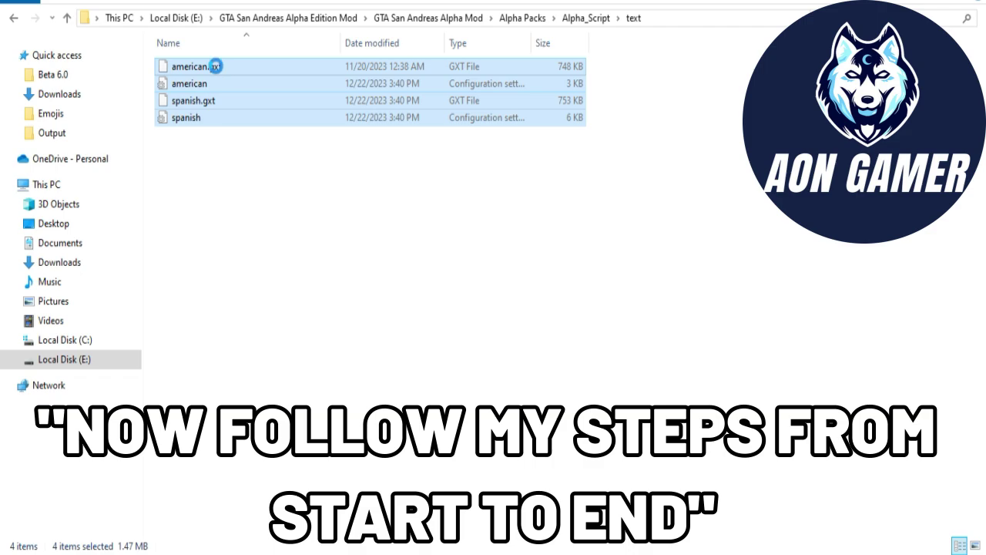
right_click(216, 66)
left_click(251, 255)
- Paste the copied language files into the text folder of GTA San Andreas, replacing the files in the destination
left_click(14, 18)
left_click(14, 18)
left_click(14, 18)
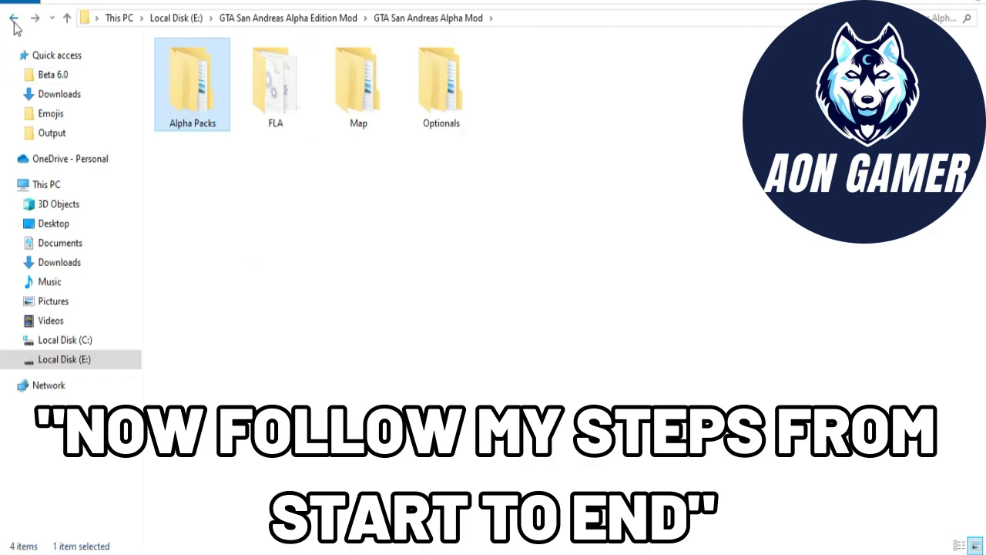
left_click(14, 17)
double_click(174, 101)
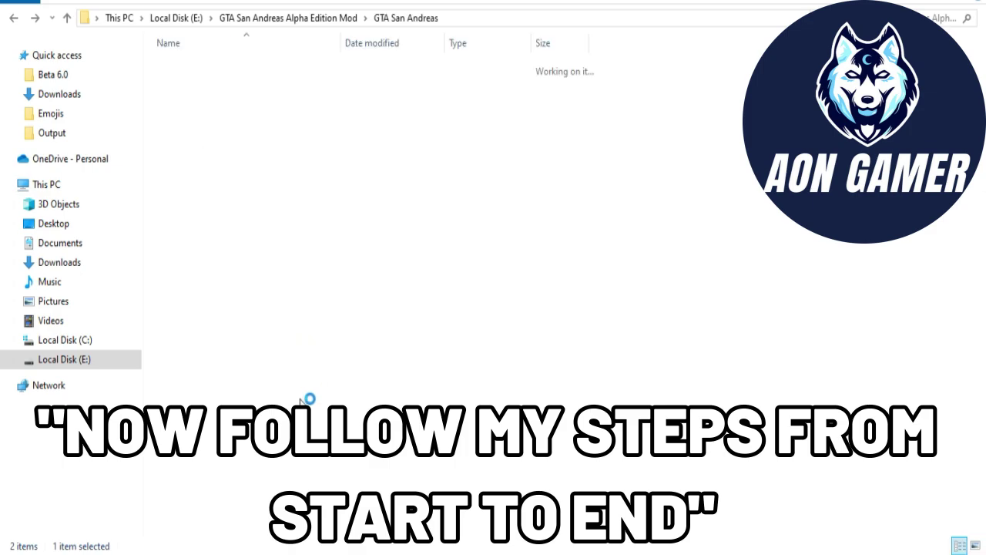
double_click(199, 237)
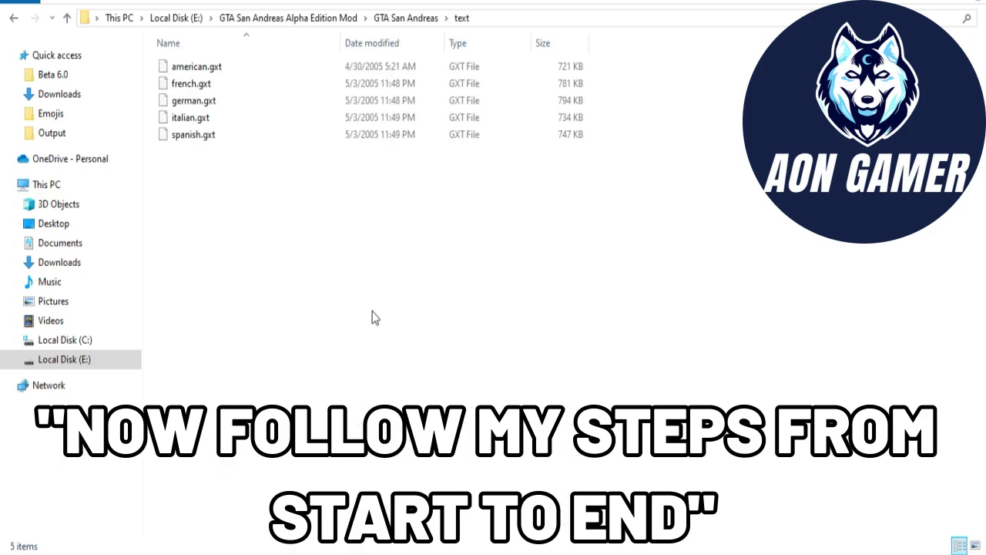
right_click(373, 312)
left_click(411, 441)
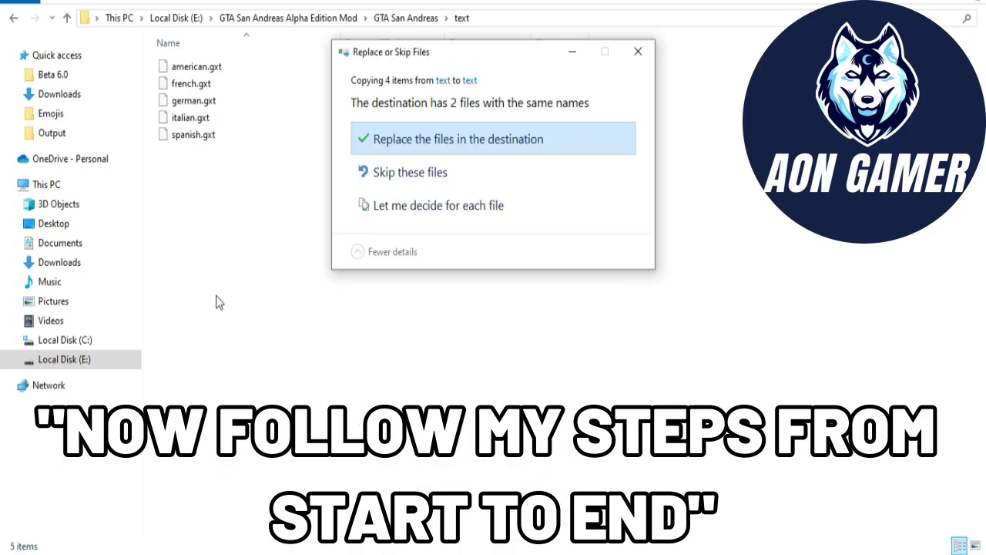
left_click(416, 139)
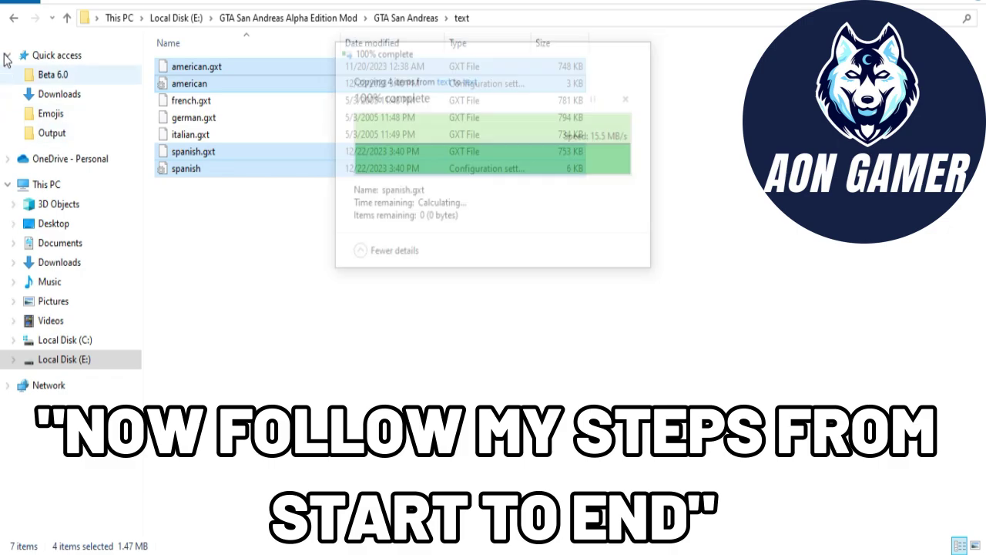
- Leave the game's text folder and open the GTA San Andreas Alpha Mod folder
left_click(12, 20)
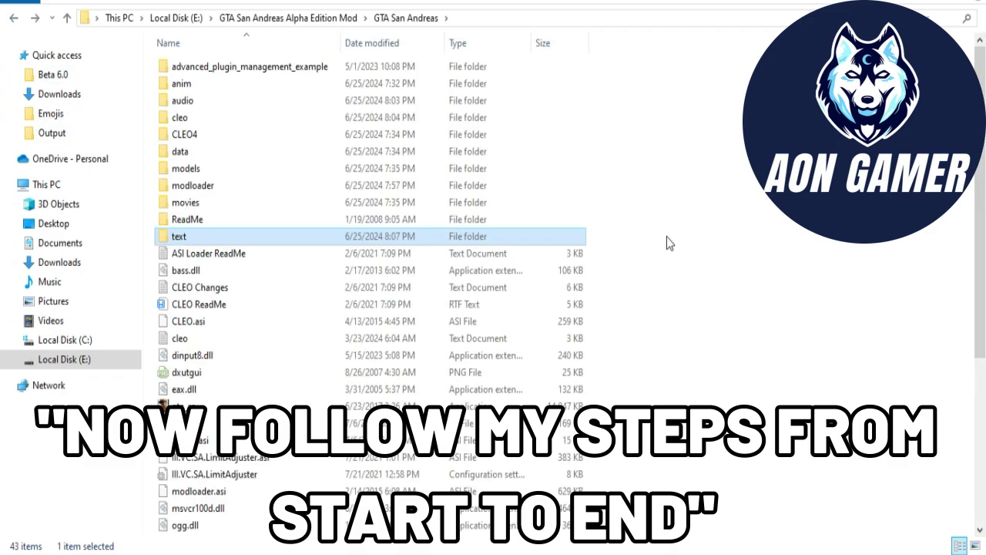
left_click(667, 236)
left_click(14, 20)
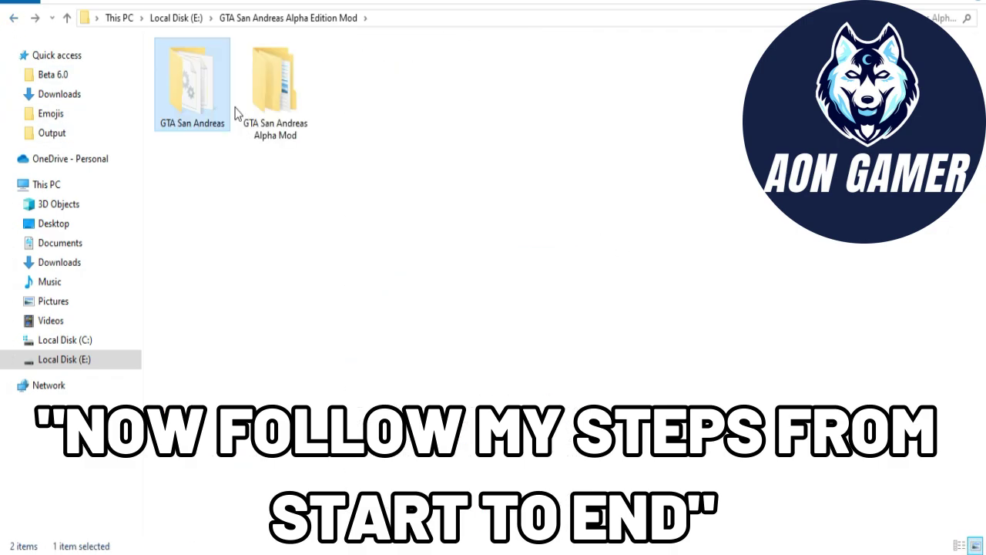
double_click(264, 109)
- Look into the Alpha_Script folder inside Alpha Packs and return to the GTA San Andreas Alpha Mod folder
double_click(207, 122)
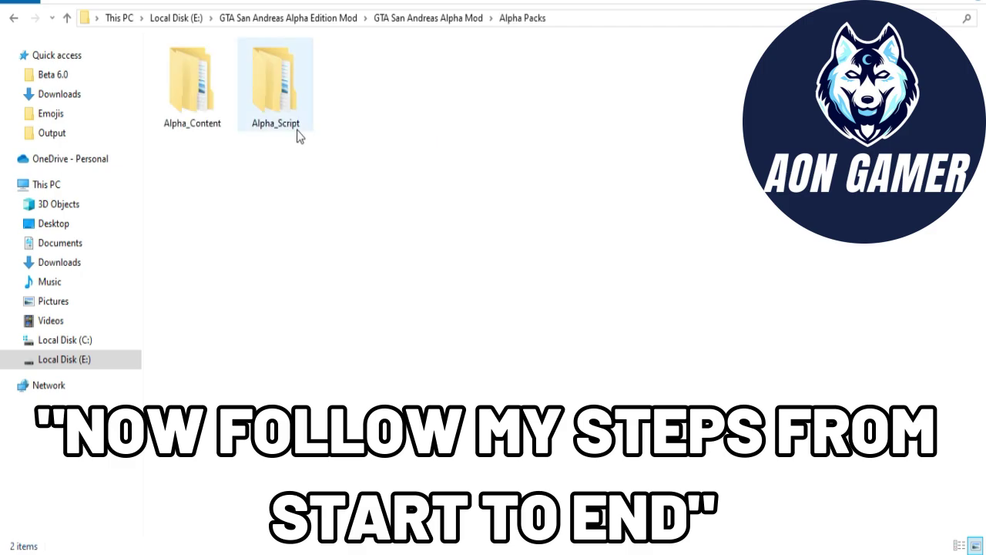
double_click(298, 135)
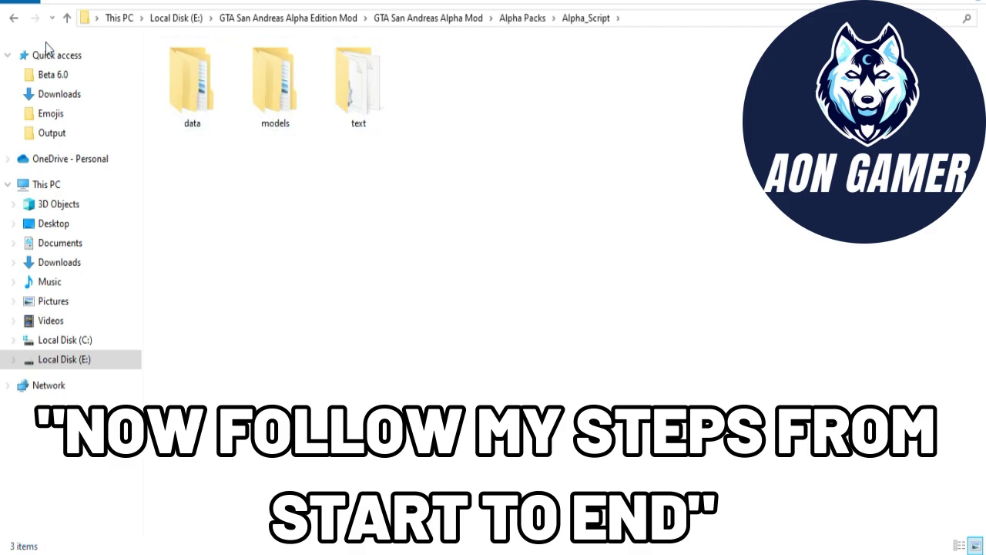
left_click(13, 20)
left_click(13, 20)
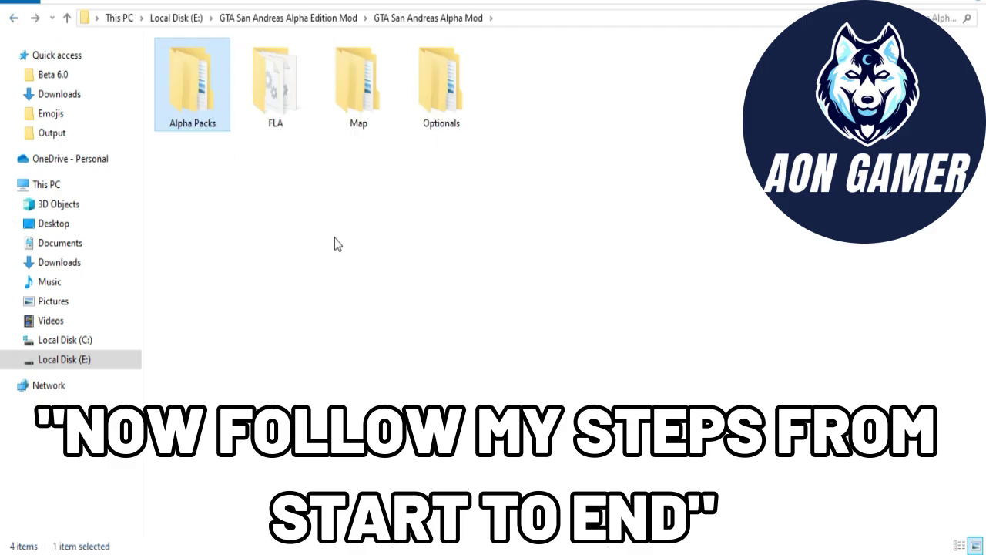
- Open the data folder inside FLA and copy its seven files, leaving out the Paths folder
left_click(272, 107)
double_click(272, 107)
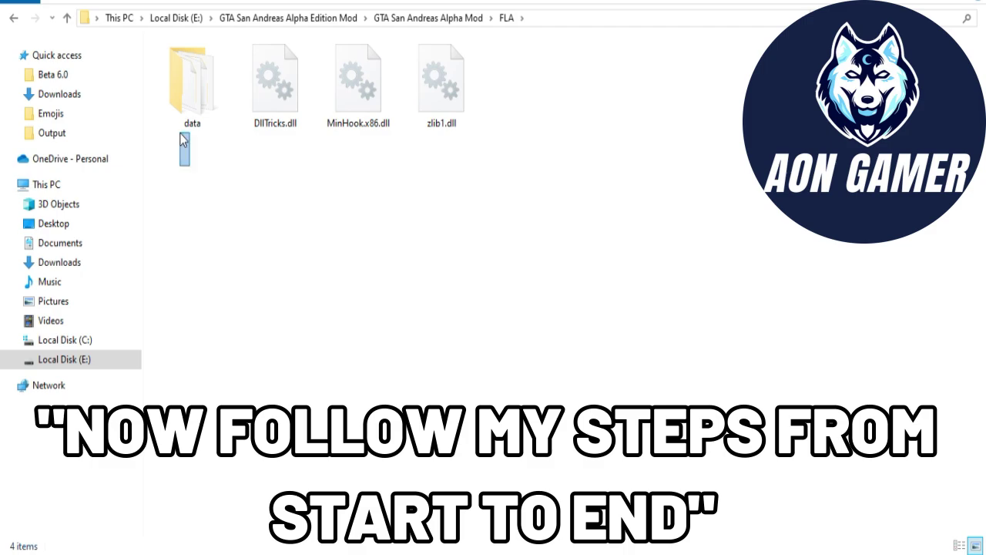
double_click(194, 101)
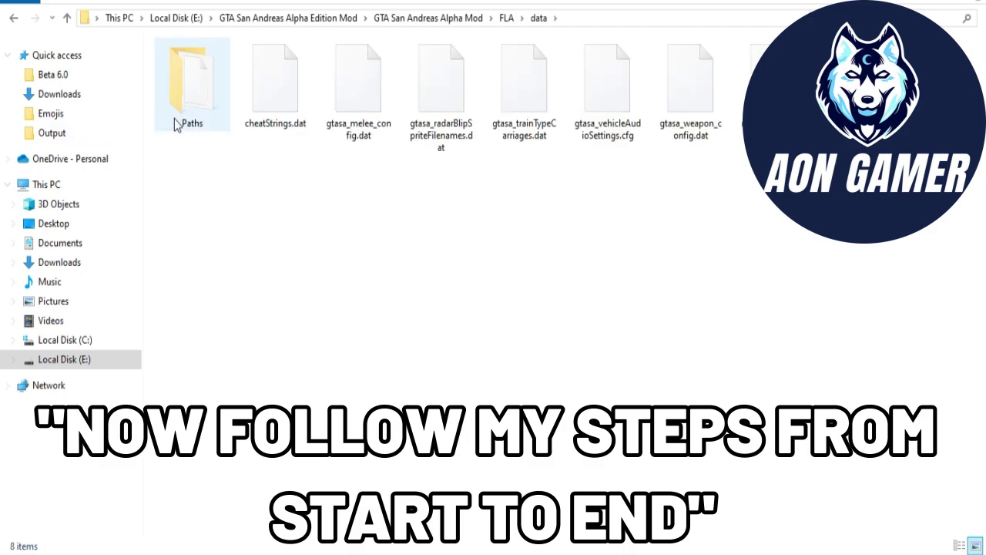
left_click_drag(378, 106, 770, 38)
right_click(772, 153)
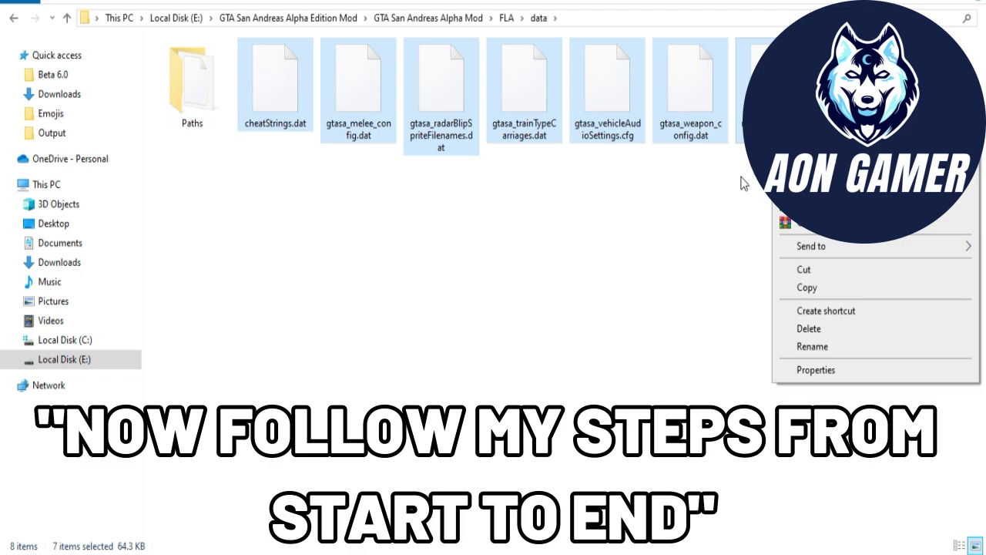
left_click(805, 288)
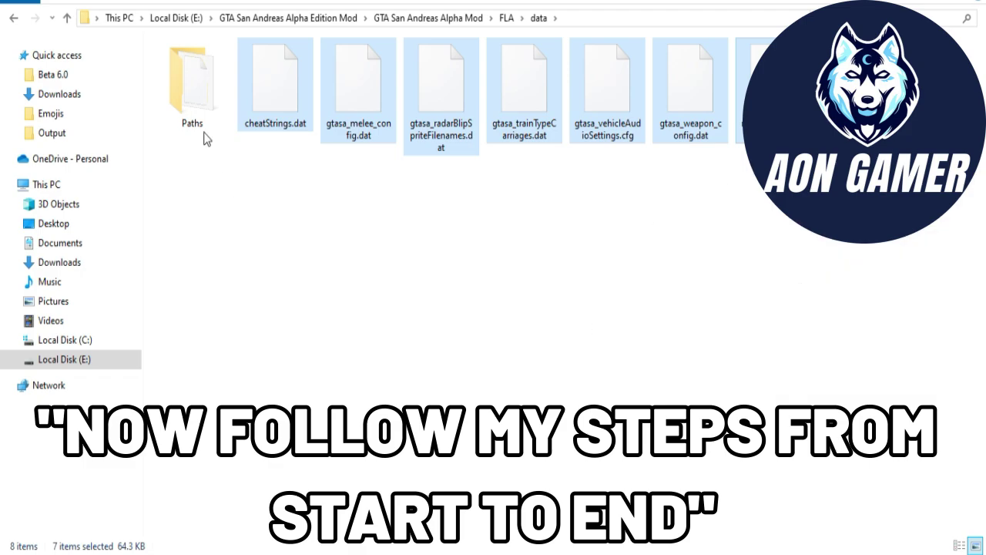
- Look into the Paths folder, return to FLA\data and copy its seven files again
double_click(185, 115)
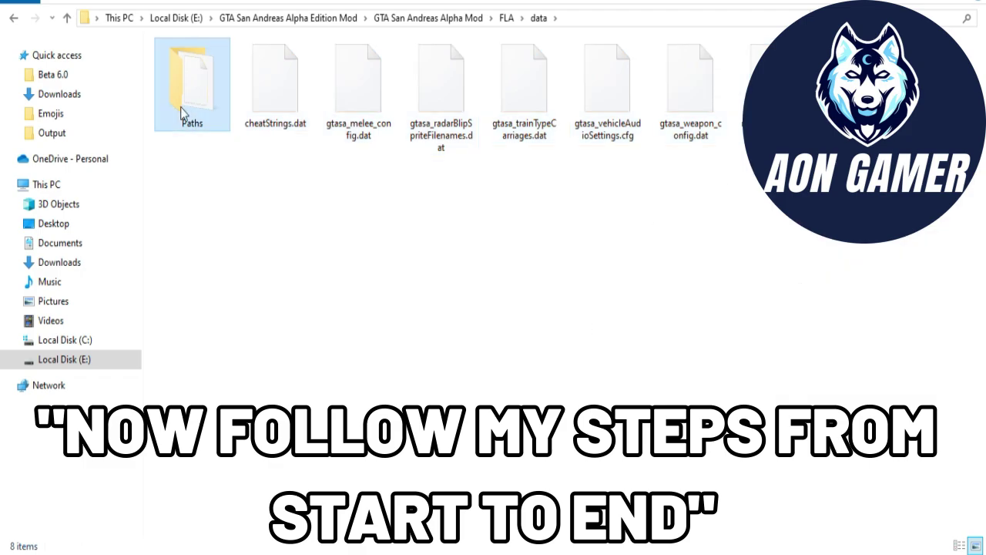
left_click(13, 18)
left_click_drag(265, 180, 751, 47)
right_click(764, 85)
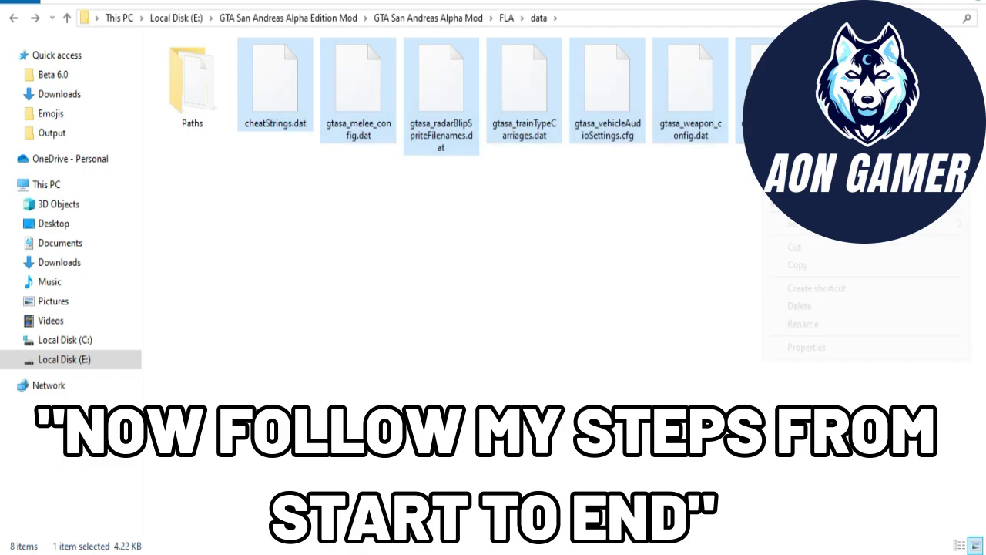
left_click(799, 267)
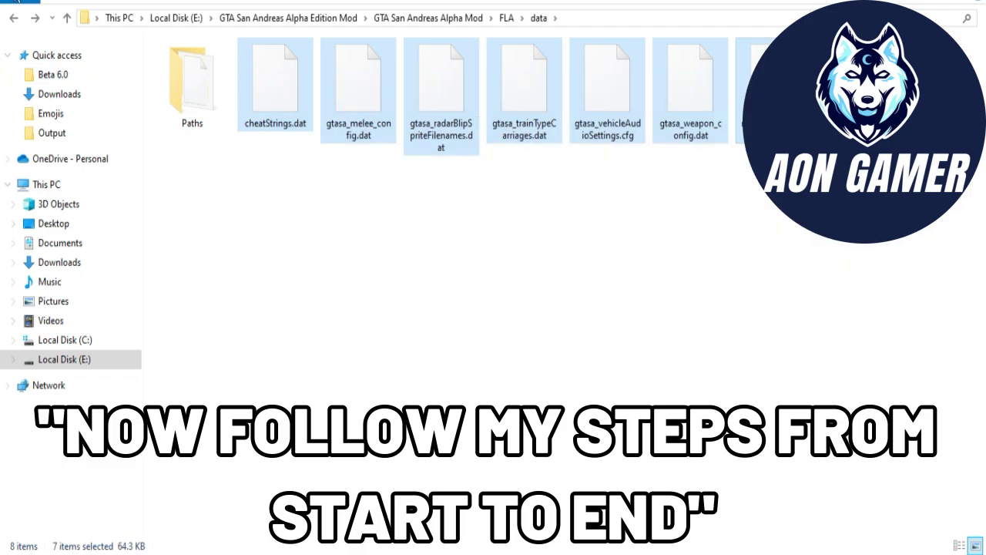
- Leave the FLA mod folders and open the GTA San Andreas game folder
left_click(14, 18)
left_click(14, 19)
left_click(15, 18)
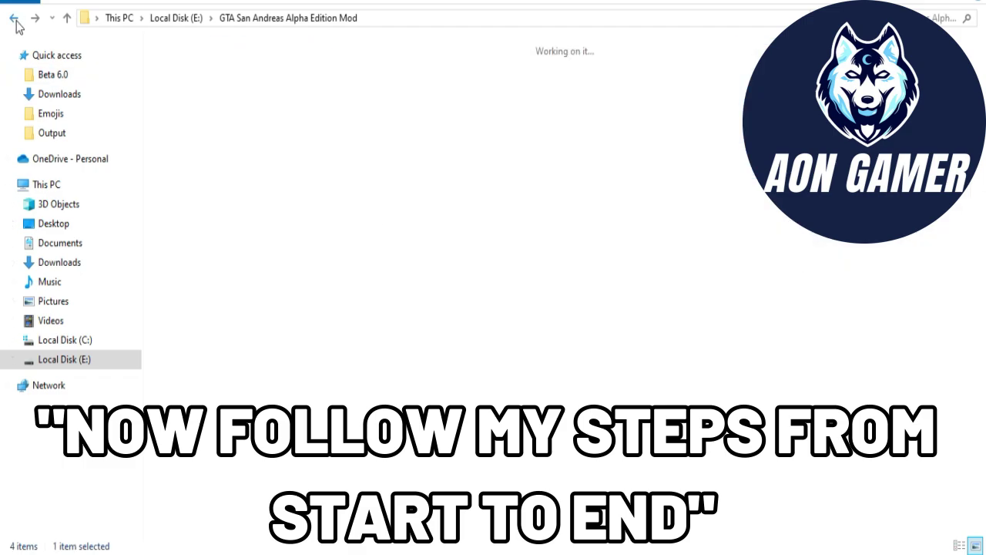
left_click(14, 21)
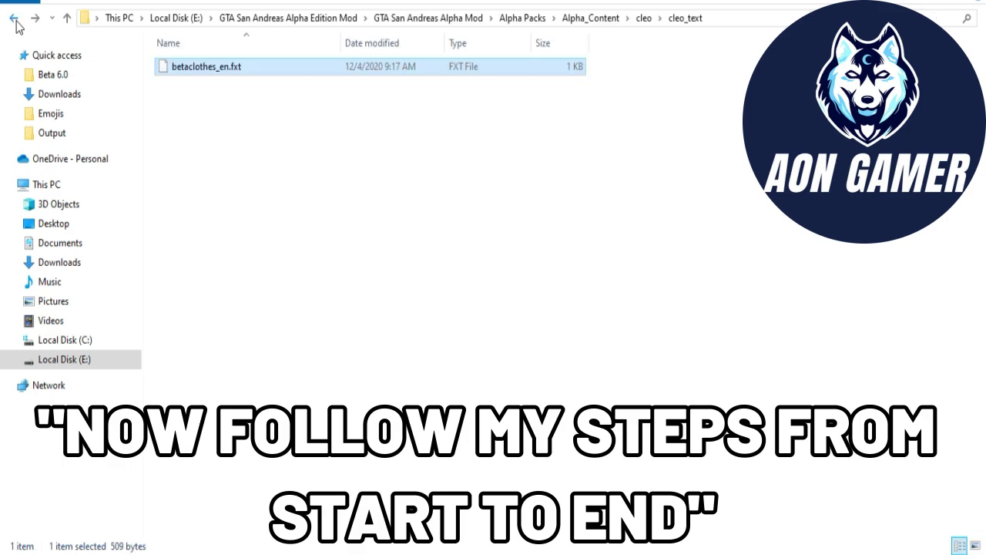
left_click(36, 23)
double_click(160, 80)
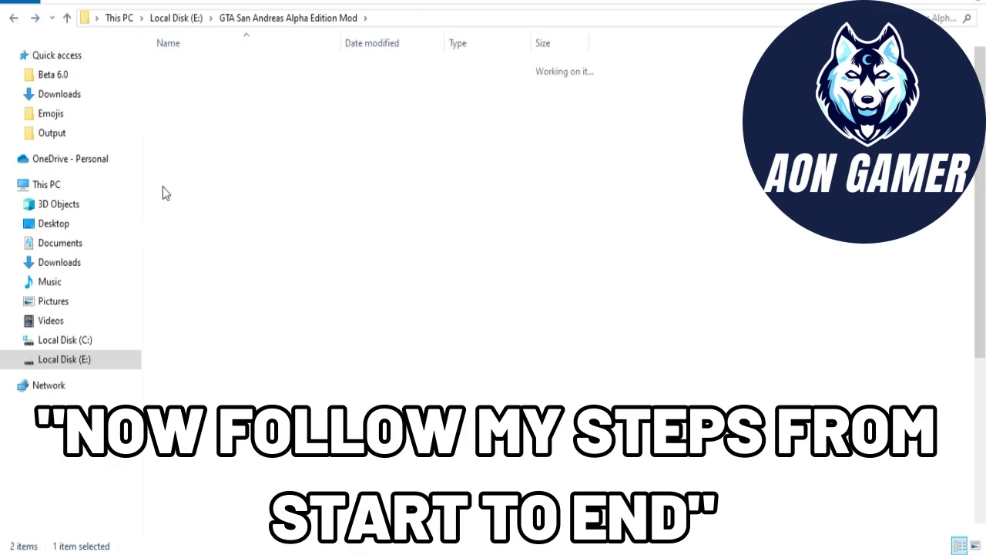
- Paste the seven copied FLA files into the data folder of GTA San Andreas
double_click(185, 151)
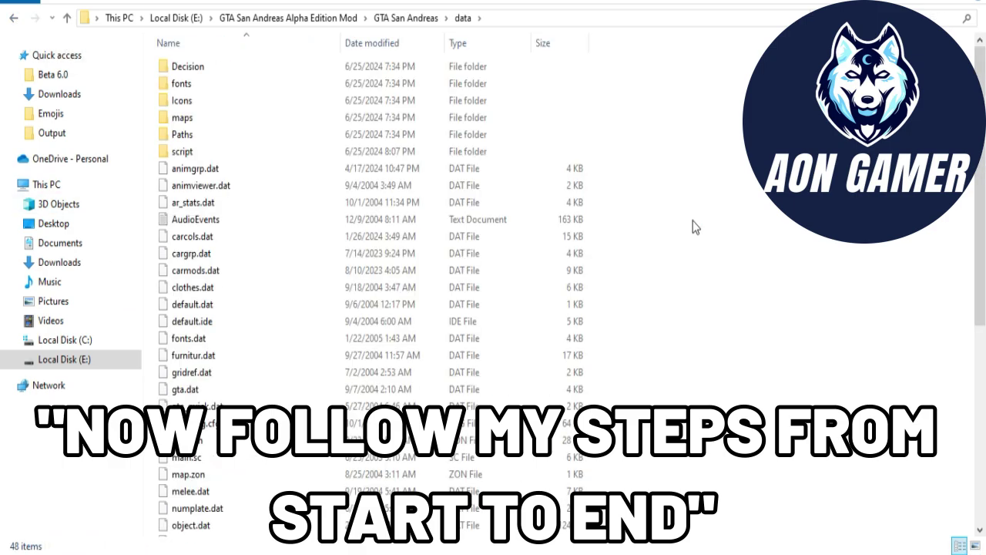
right_click(693, 220)
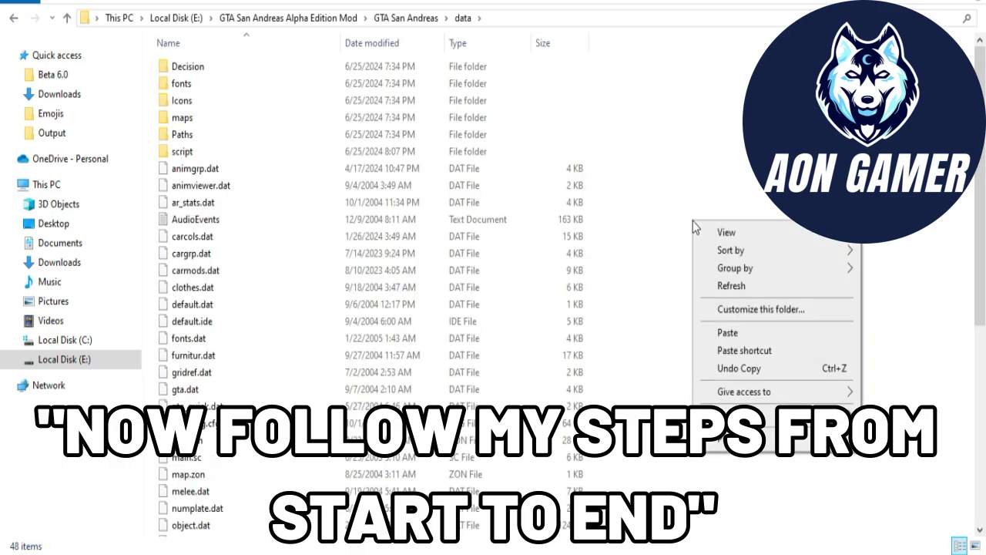
left_click(728, 333)
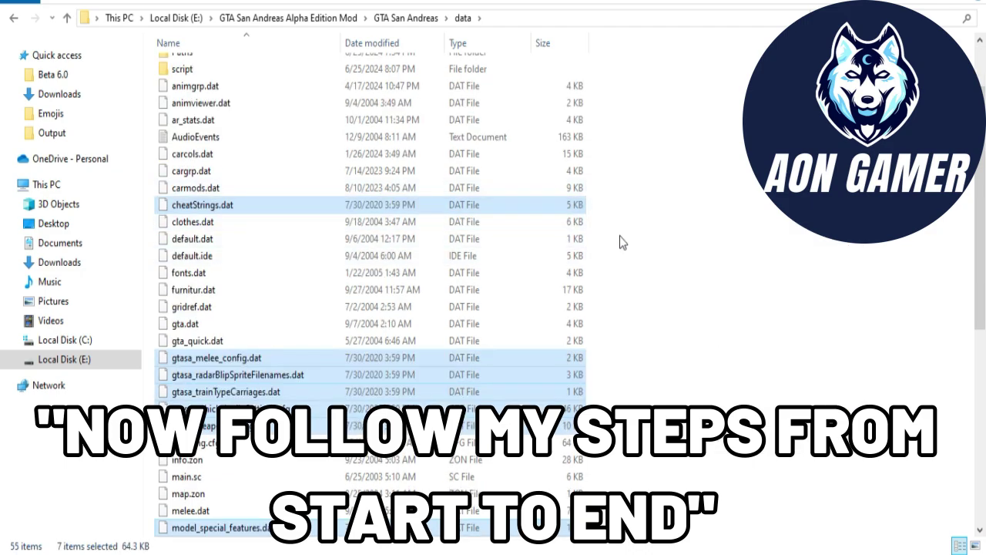
left_click(677, 266)
scroll(648, 285, "up", 2)
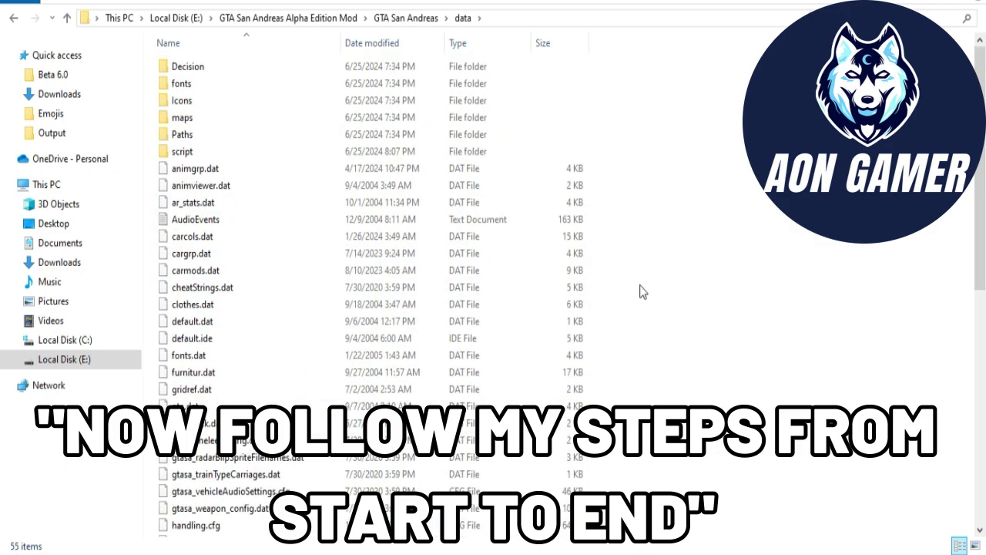
- Return to the FLA\data\Paths folder of GTA San Andreas Alpha Mod and copy gtasa_tracks_config.dat
left_click(13, 23)
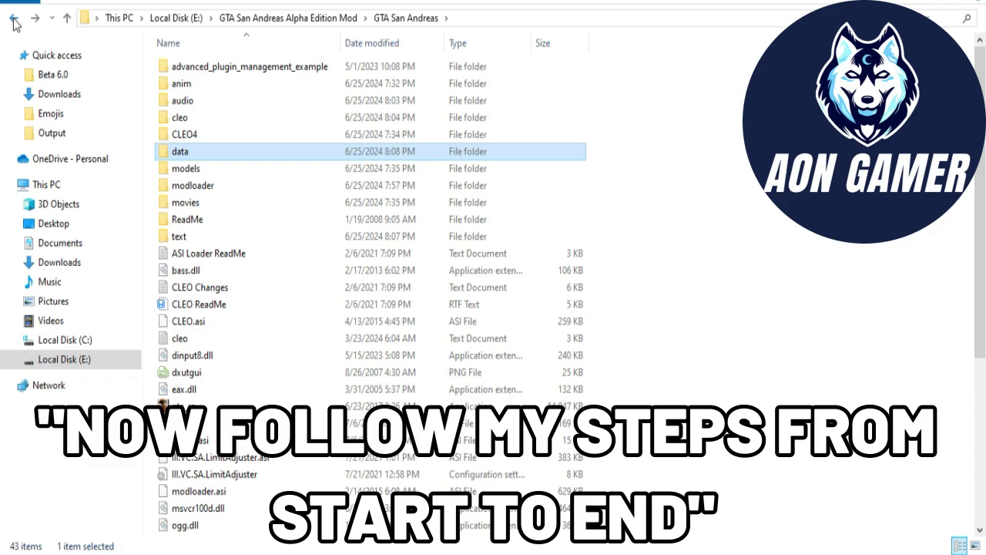
left_click(13, 23)
double_click(275, 85)
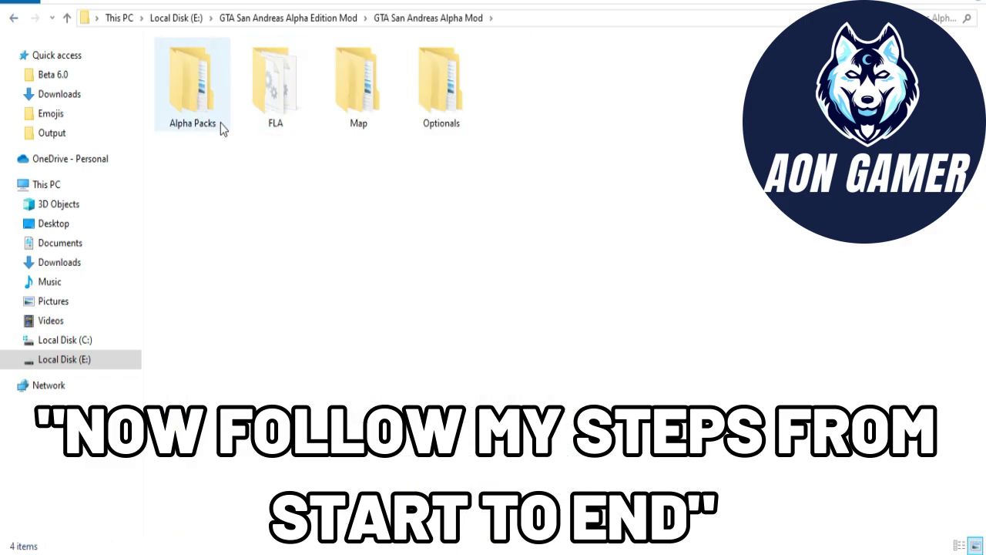
left_click(220, 123)
double_click(264, 118)
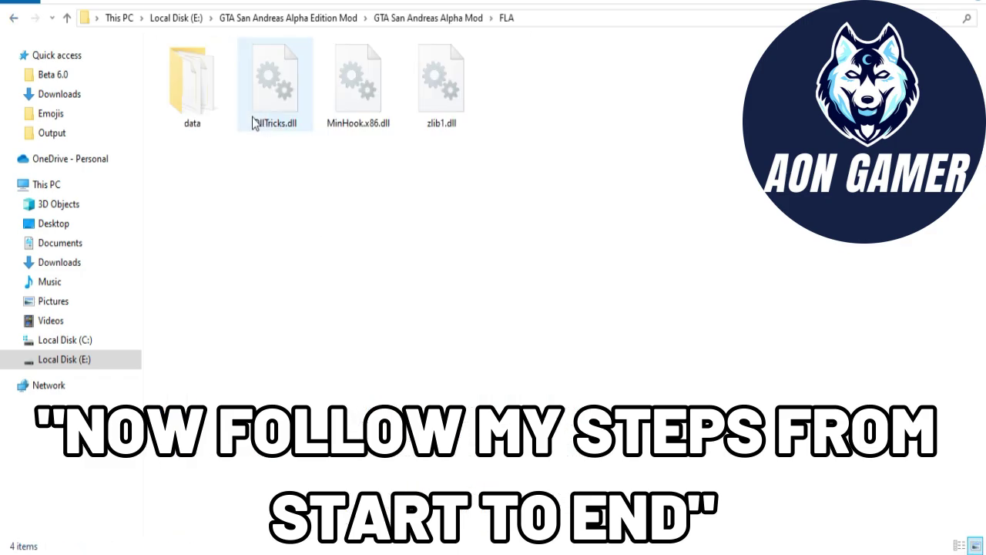
double_click(215, 92)
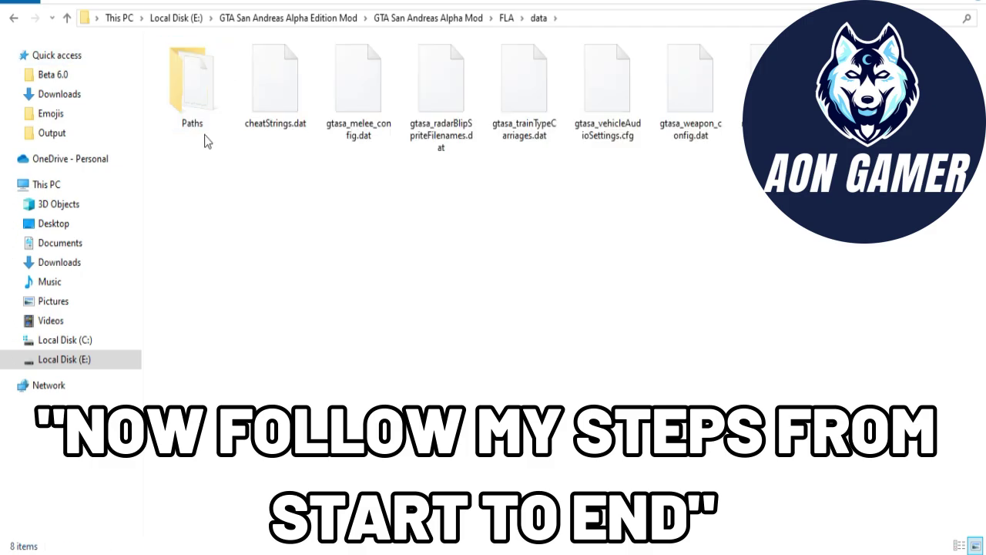
double_click(200, 125)
left_click(186, 72)
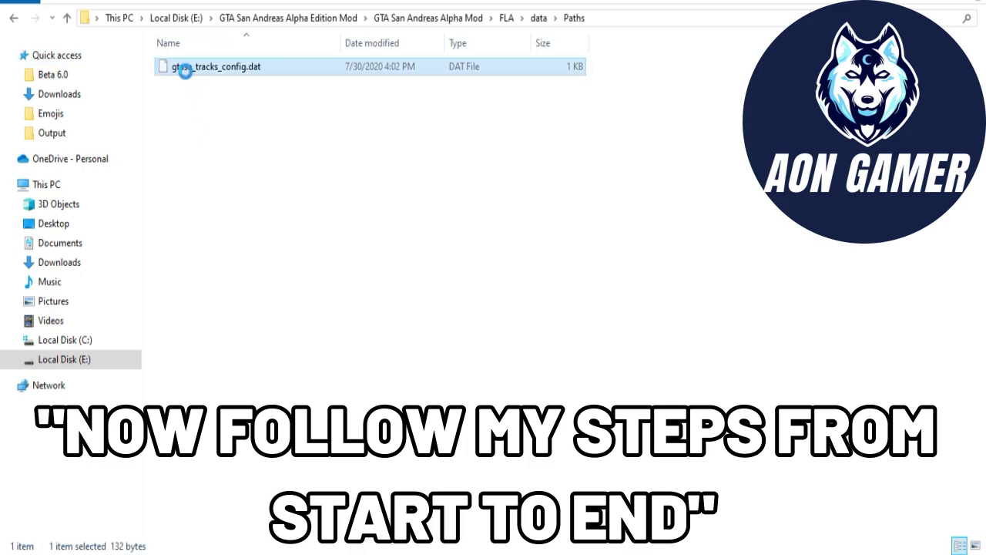
right_click(185, 69)
left_click(218, 317)
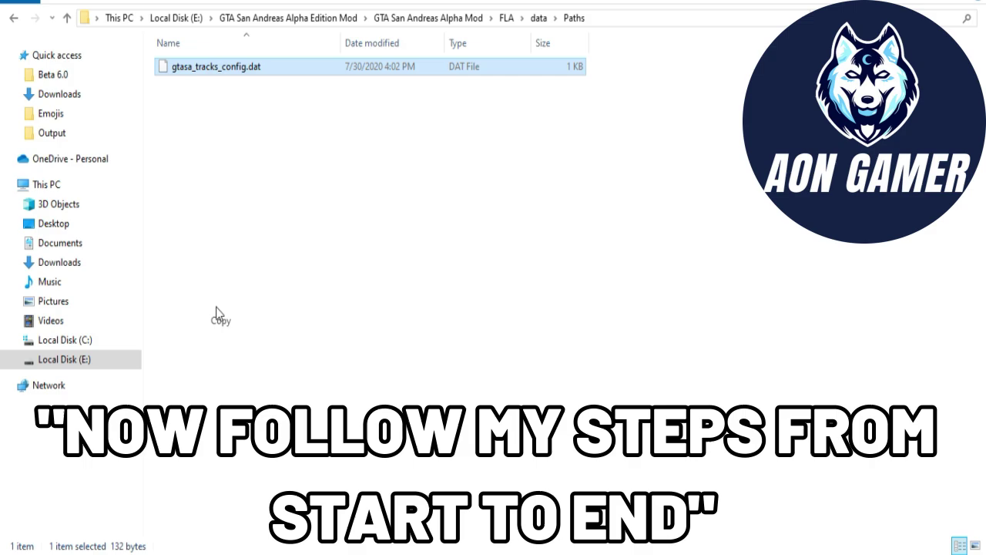
- Leave the mod's Paths folder and return to the GTA San Andreas game folder
left_click(13, 18)
left_click(13, 18)
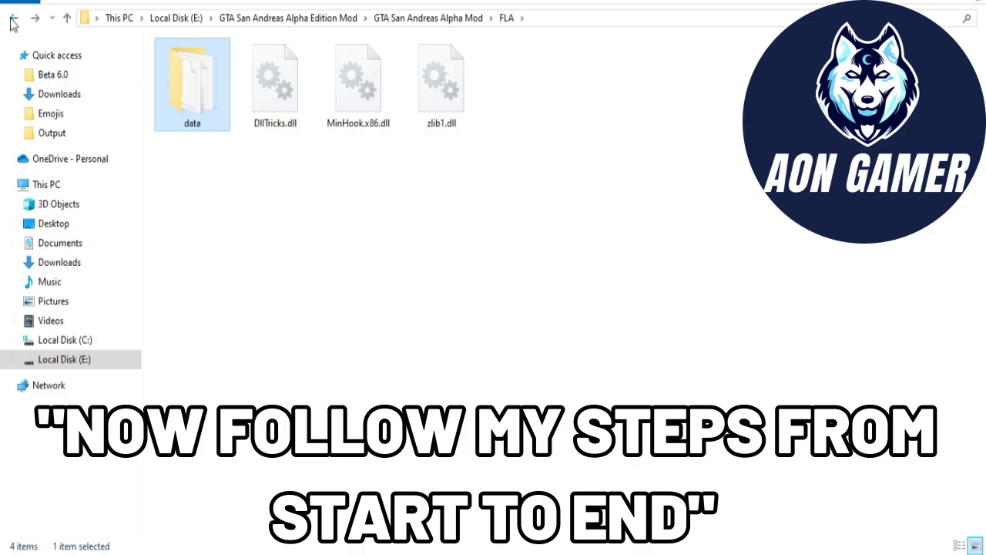
left_click(13, 17)
left_click(13, 18)
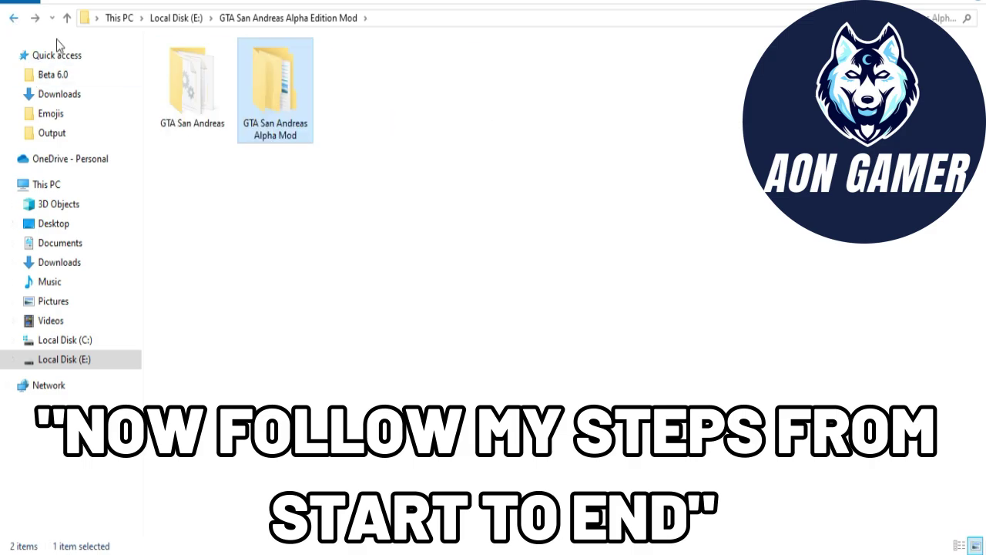
double_click(176, 84)
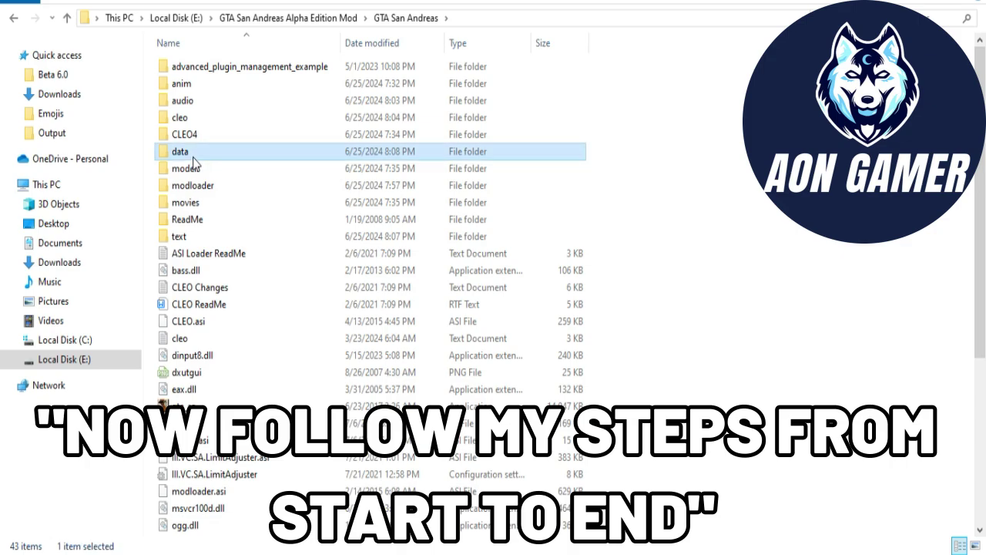
- Paste the copied gtasa_tracks_config.dat into the data\Paths folder of GTA San Andreas
double_click(194, 158)
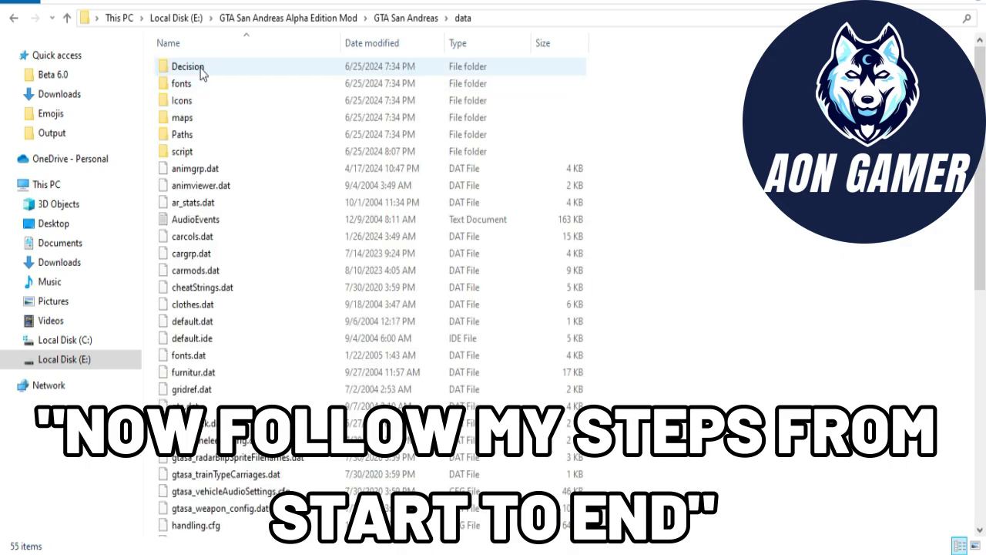
double_click(192, 135)
right_click(685, 213)
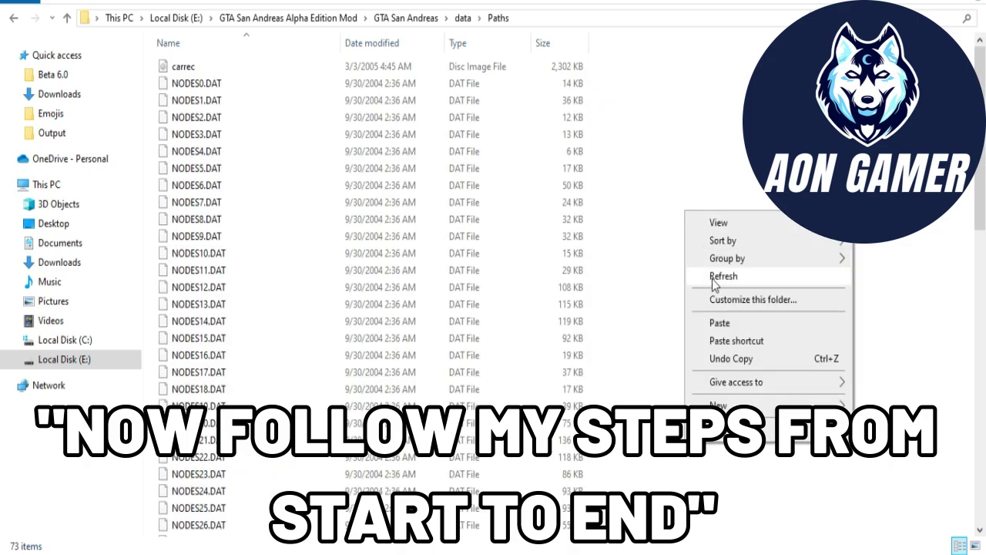
left_click(706, 323)
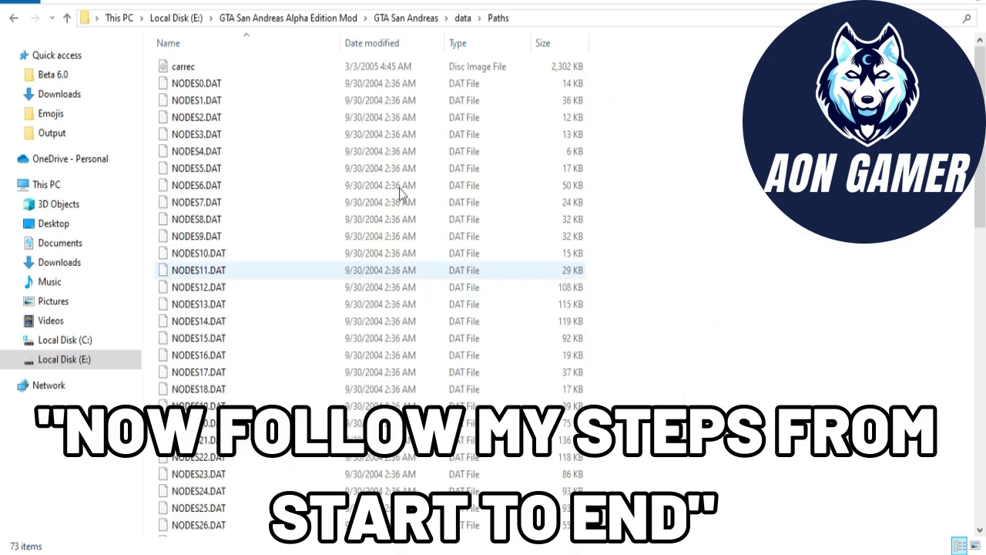
- Leave the game's Paths folder and open the GTA San Andreas Alpha Mod folder
left_click(15, 21)
left_click(14, 22)
left_click(14, 22)
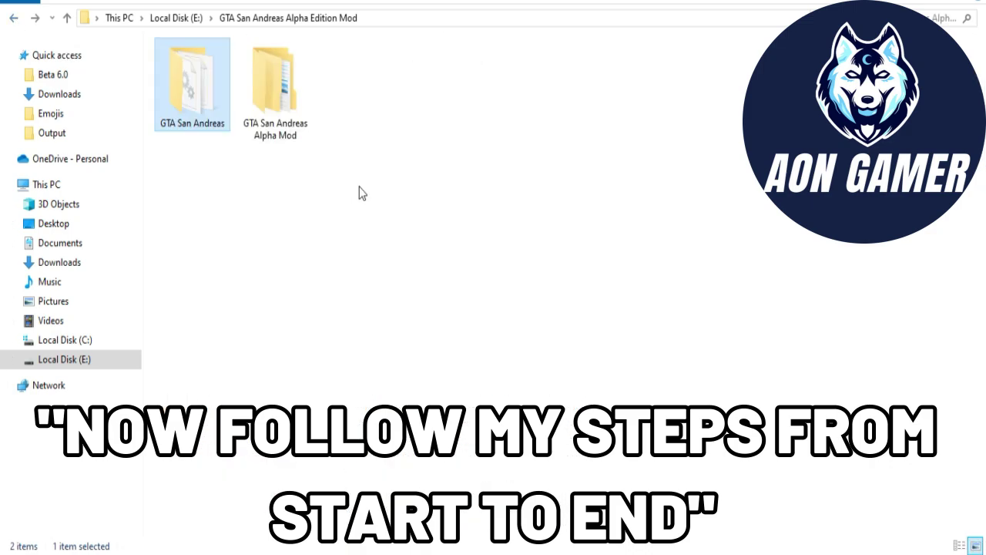
double_click(255, 133)
left_click(207, 118)
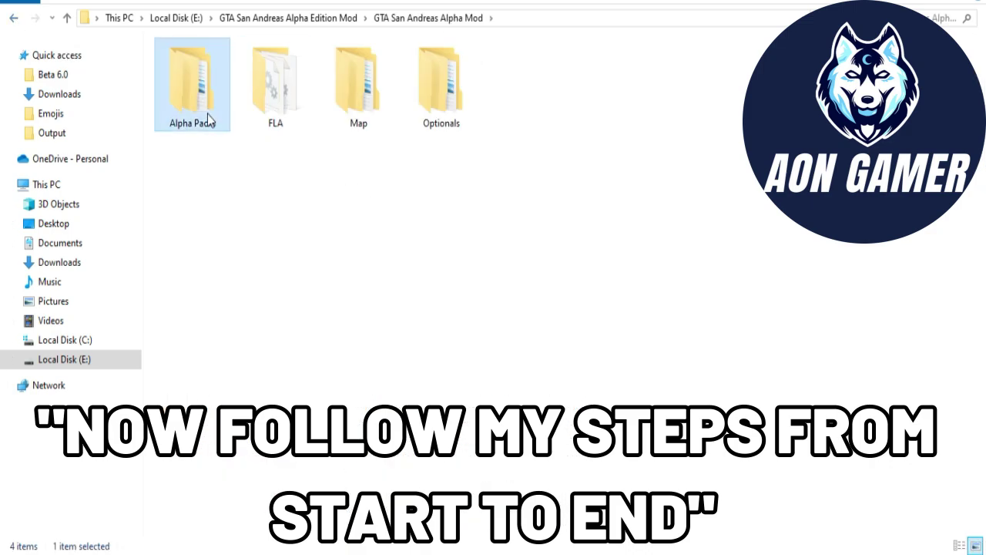
- Copy DllTricks.dll, MinHook.x86.dll and zlib1.dll from the mod's FLA folder
double_click(207, 114)
left_click(15, 20)
double_click(288, 123)
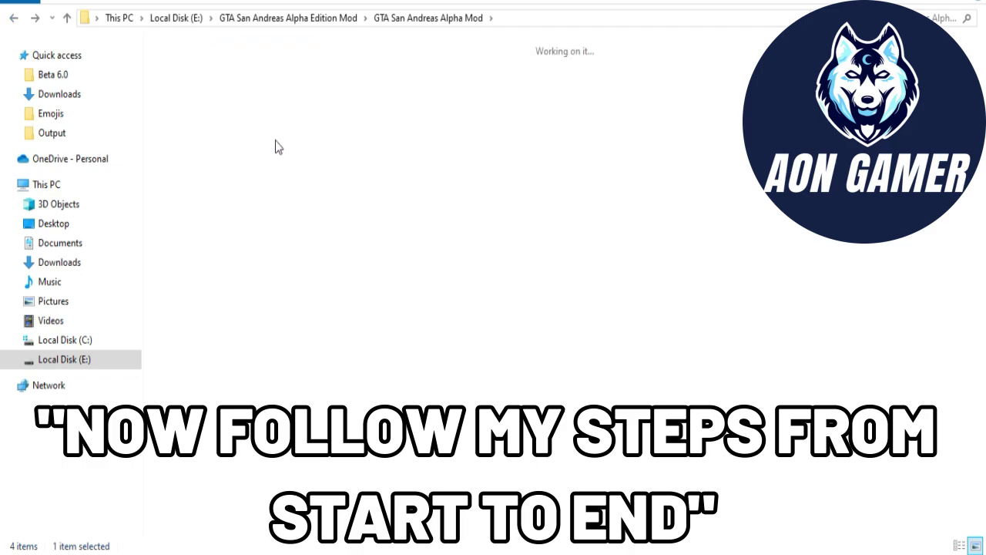
double_click(182, 96)
left_click(11, 18)
left_click_drag(271, 161, 457, 81)
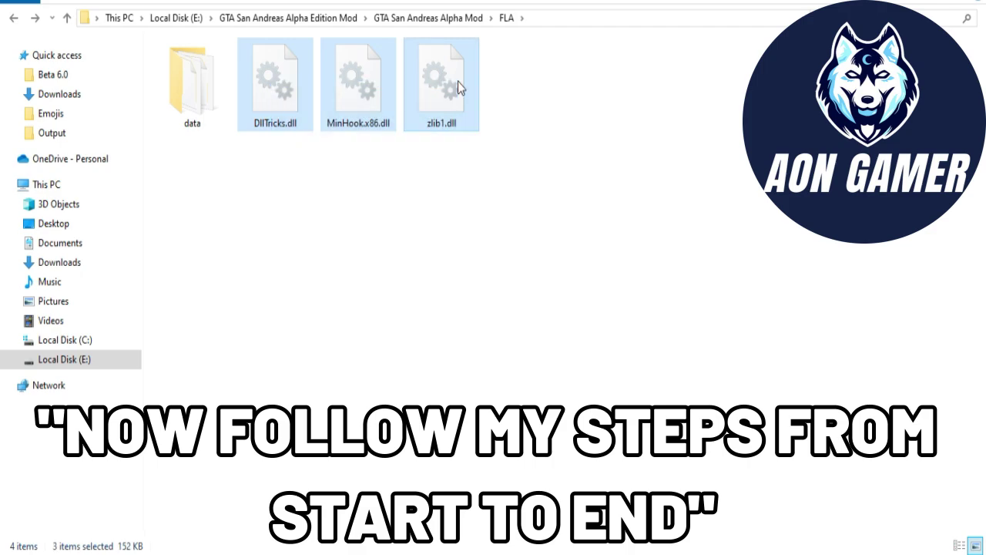
right_click(457, 81)
left_click(496, 269)
- Paste the three copied DLL files into the main GTA San Andreas game folder
left_click(14, 19)
left_click(14, 19)
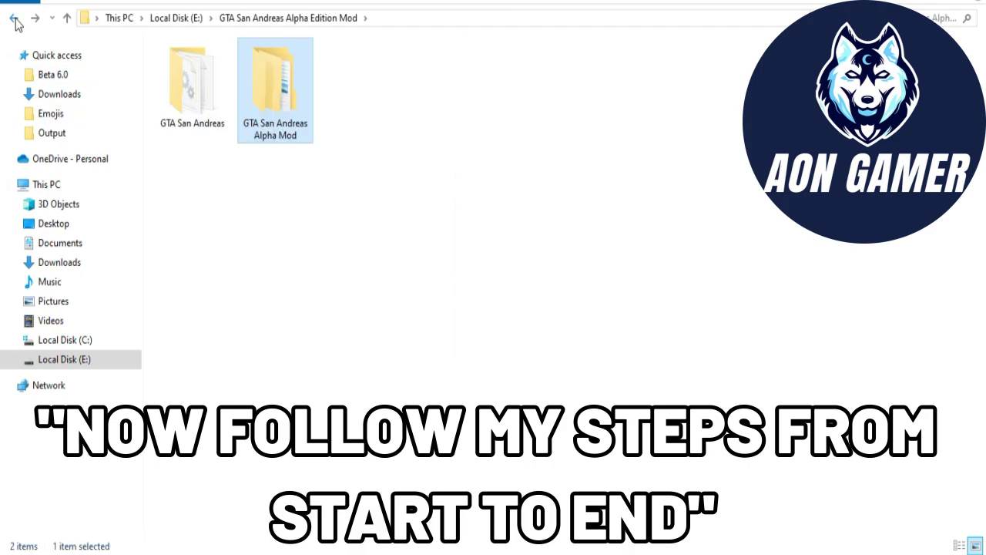
left_click(193, 116)
double_click(193, 116)
right_click(715, 211)
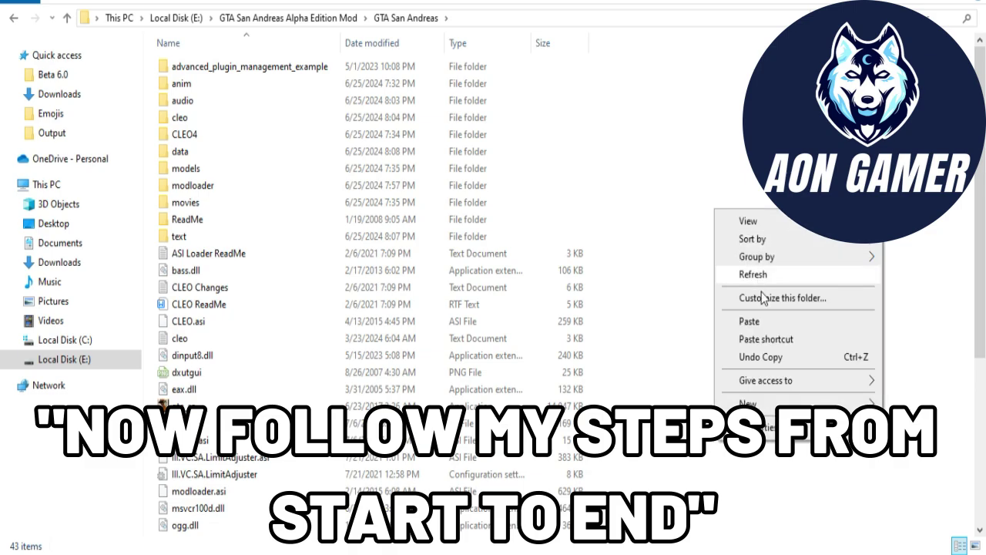
left_click(749, 324)
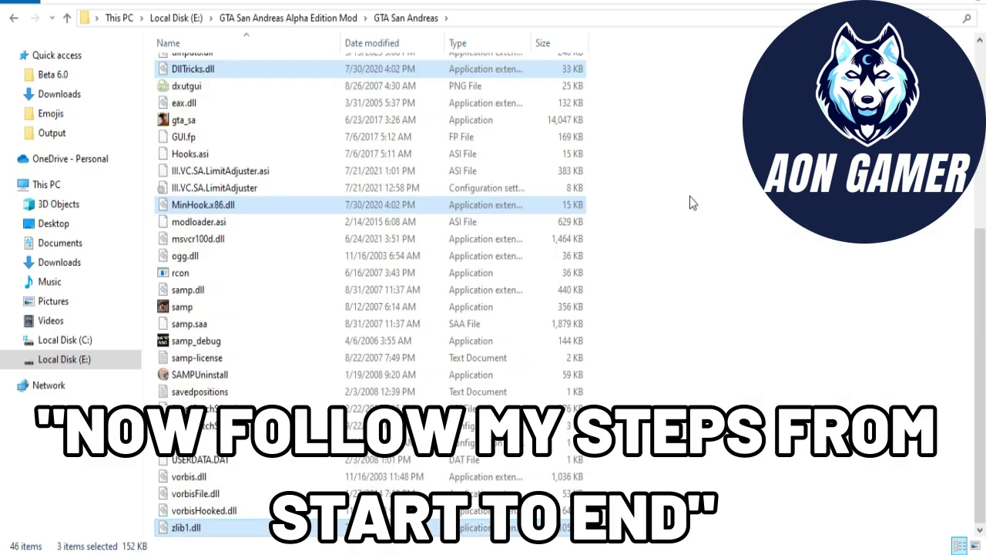
scroll(709, 223, "up", 6)
- Return to GTA San Andreas Alpha Mod, look into Map\cleo, and open the Map\data\maps folder
left_click(14, 18)
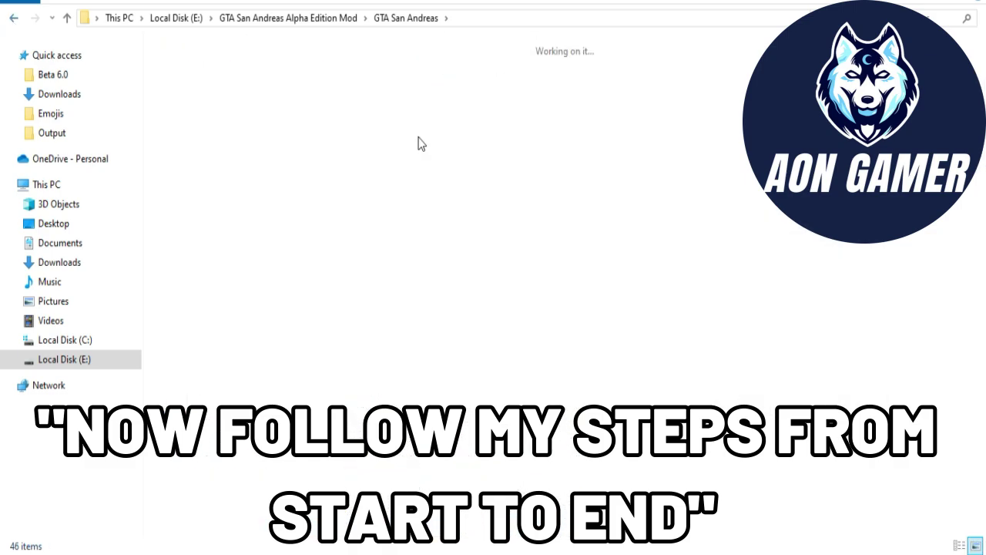
double_click(293, 130)
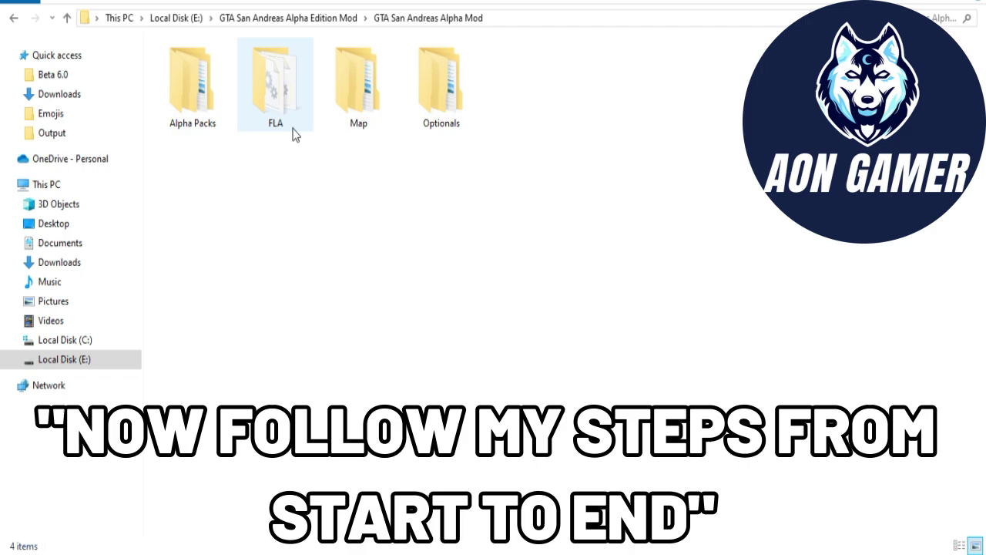
double_click(335, 125)
double_click(204, 109)
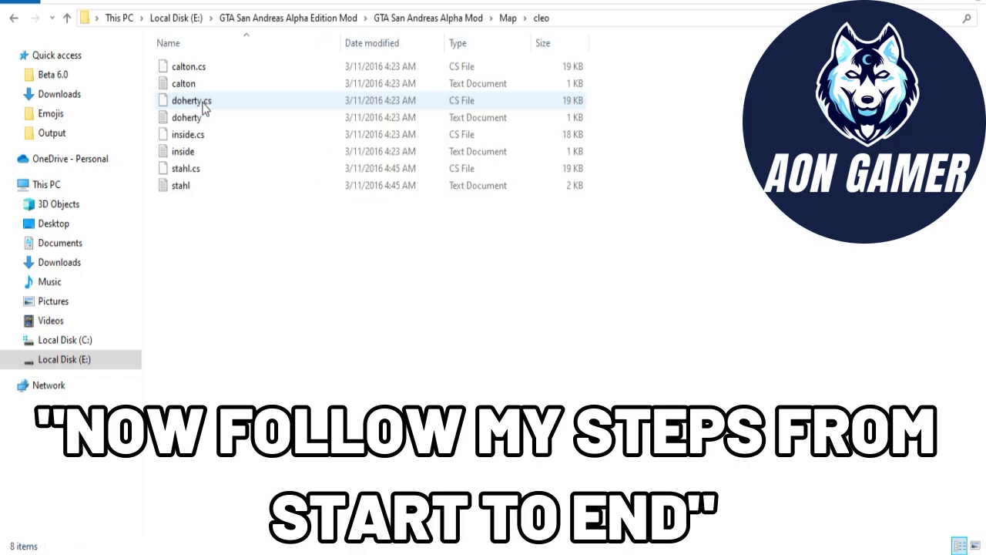
left_click(13, 17)
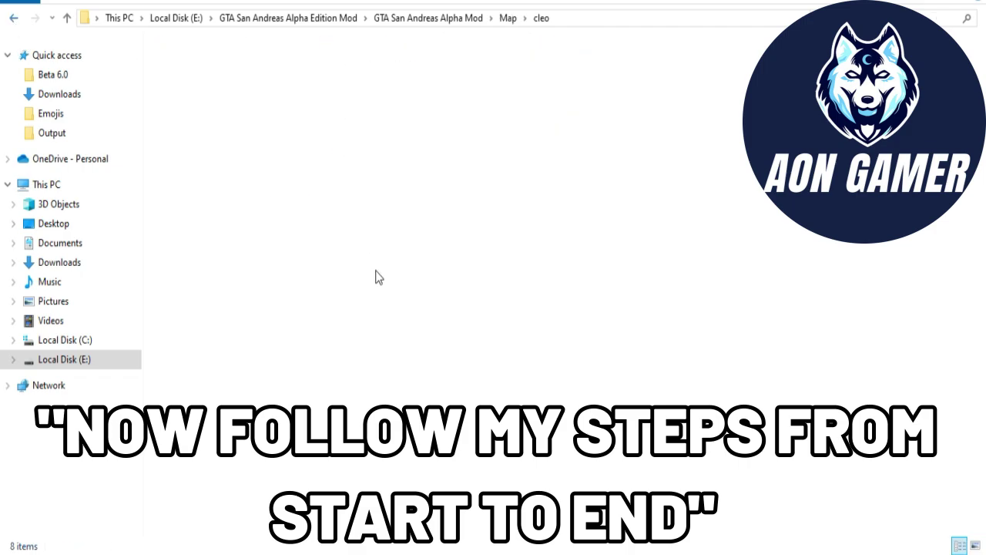
double_click(273, 126)
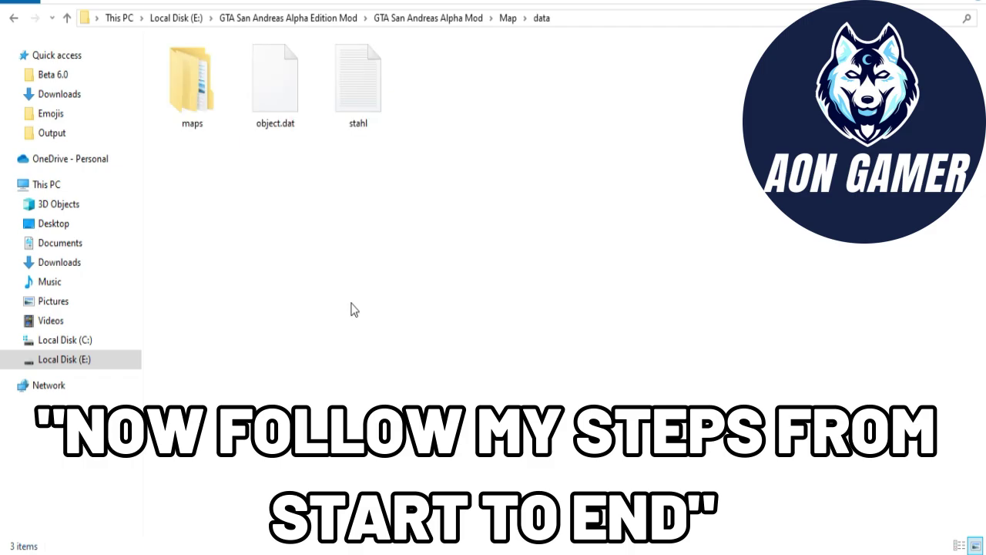
double_click(185, 95)
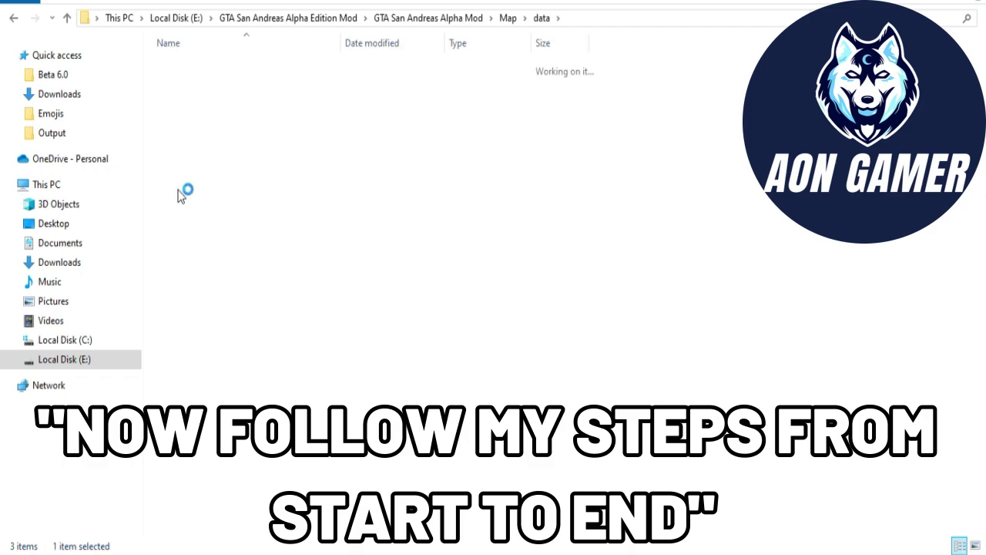
left_click(13, 19)
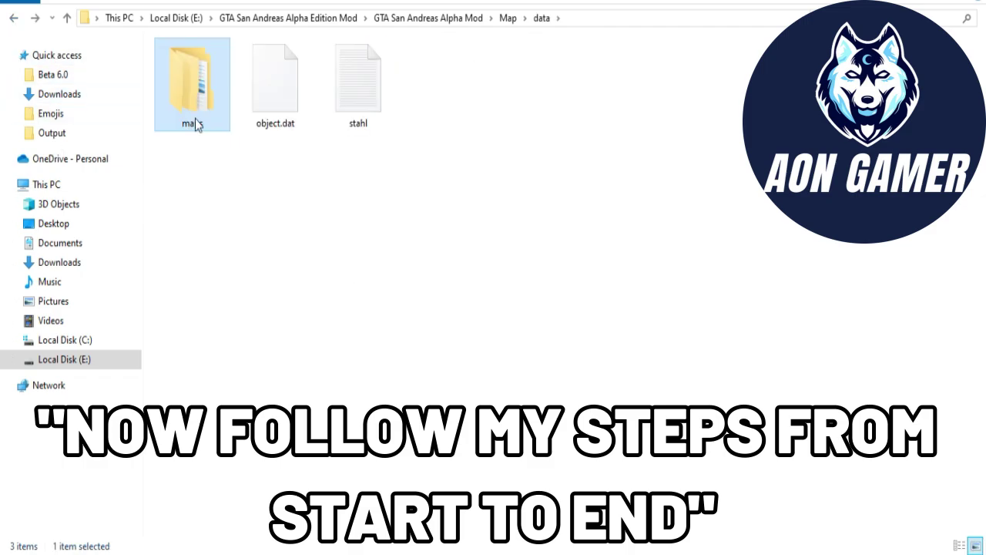
double_click(195, 121)
left_click_drag(201, 160, 200, 87)
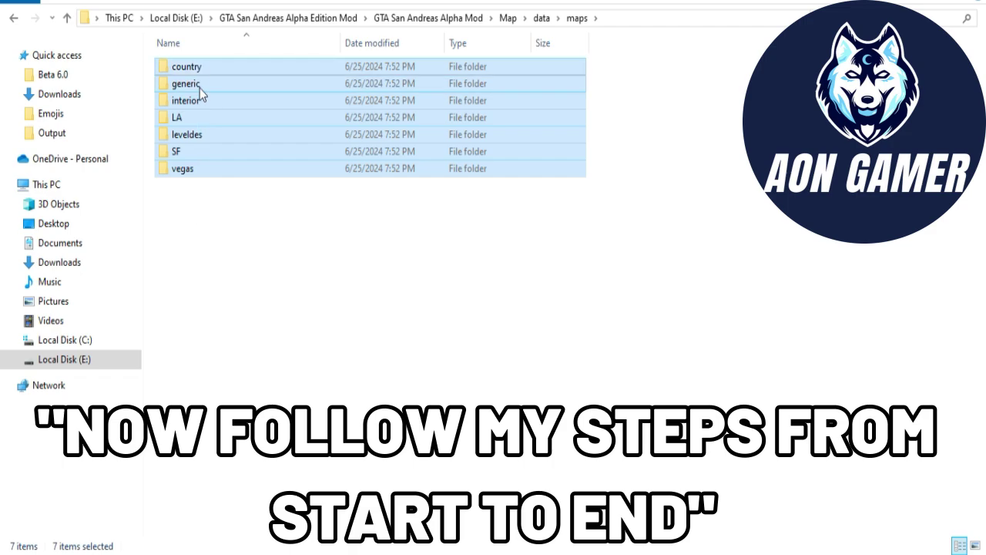
right_click(200, 88)
left_click(193, 172)
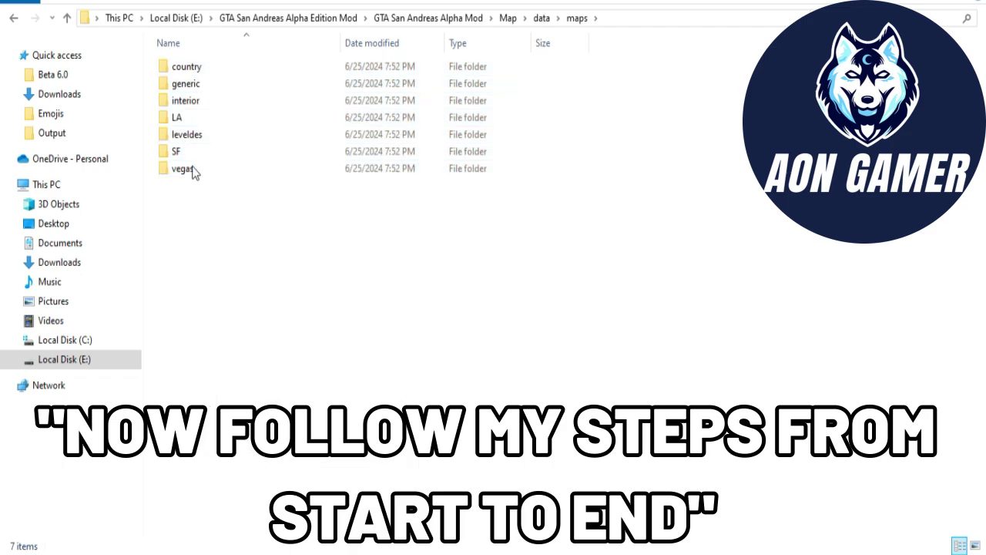
double_click(194, 151)
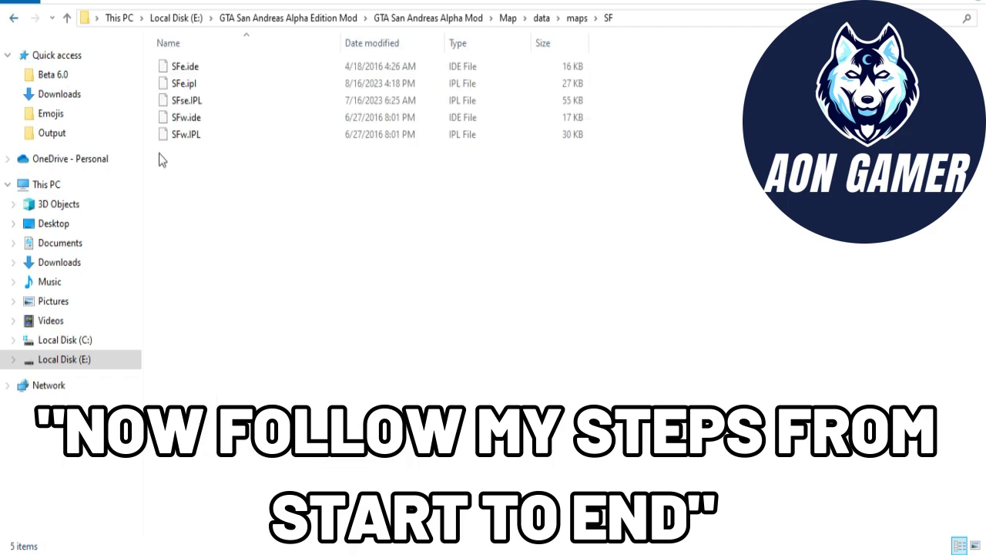
key("BackSpace")
- Copy all seven folders, country through vegas, from the mod's Map\data\maps folder
left_click_drag(242, 265, 214, 67)
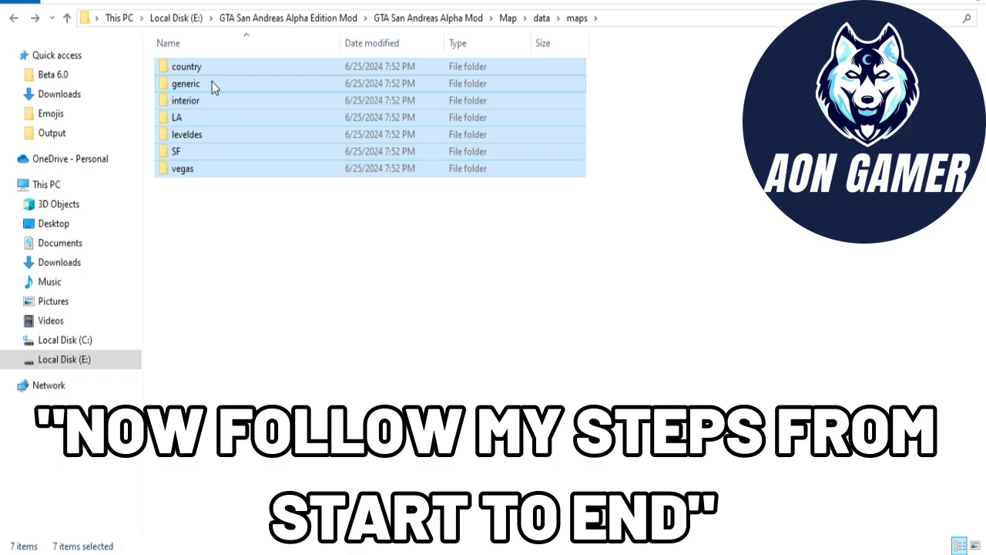
right_click(214, 87)
left_click(241, 345)
- Leave the mod's Map folders and open the GTA San Andreas game folder
left_click(13, 18)
left_click(13, 28)
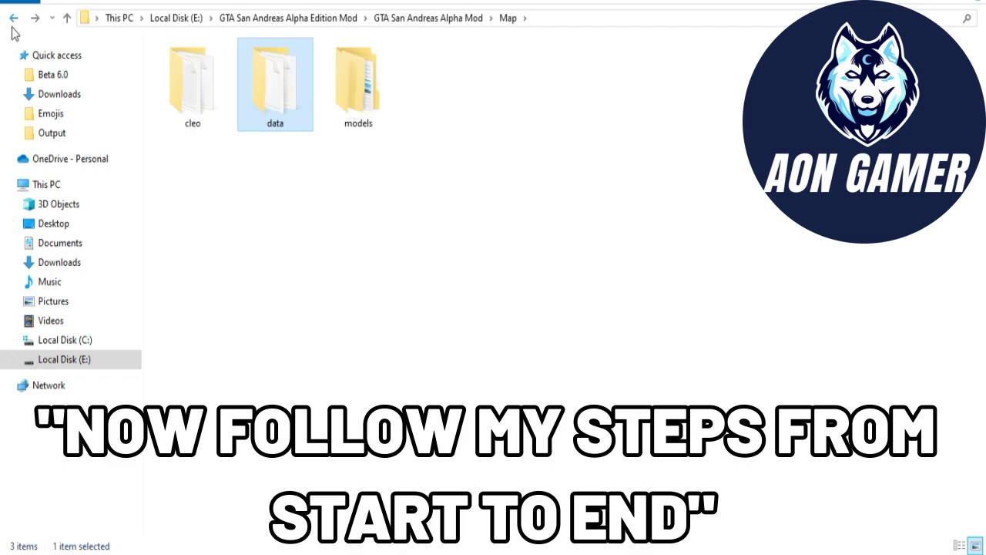
double_click(298, 97)
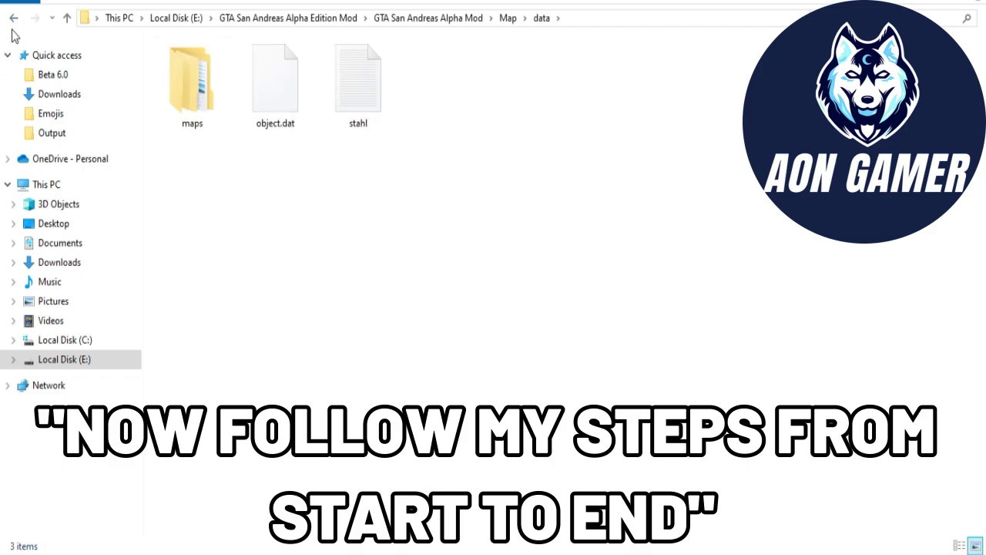
left_click(13, 31)
left_click(12, 31)
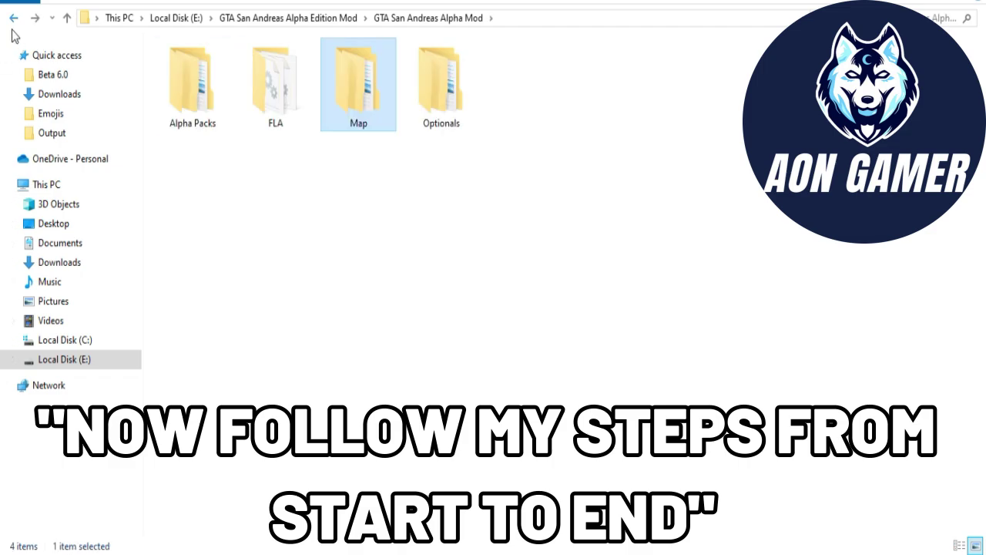
left_click(13, 33)
double_click(181, 99)
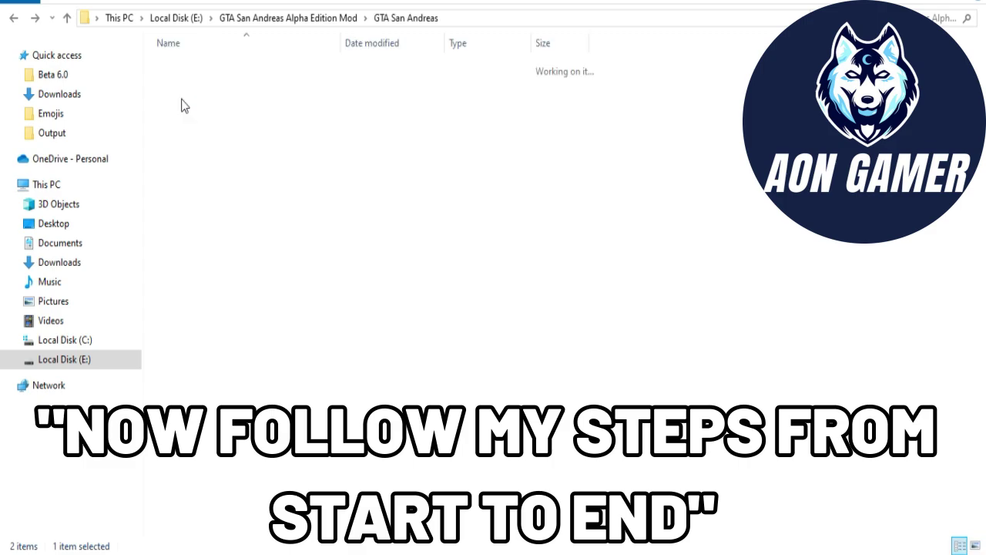
- Paste the seven copied map folders into the data\maps folder of GTA San Andreas
double_click(194, 153)
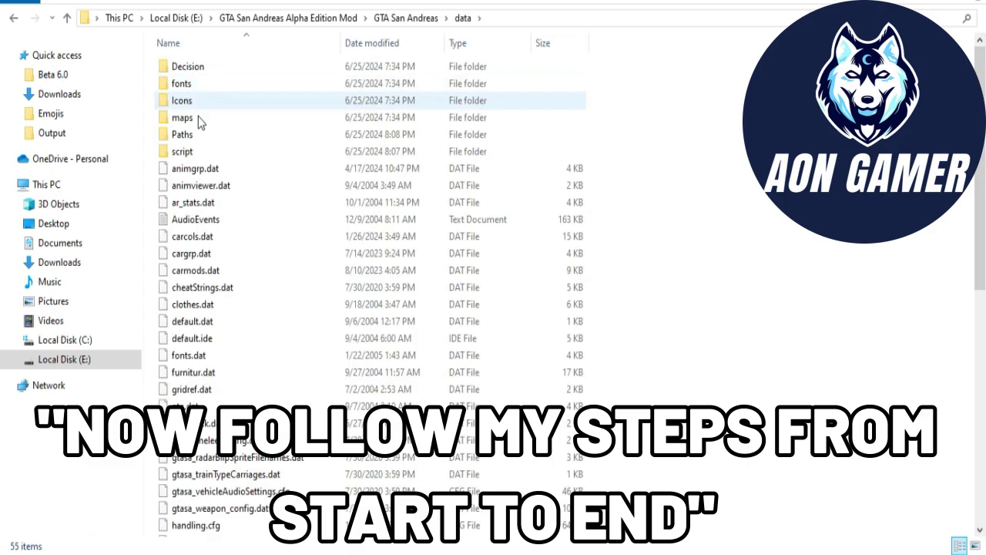
double_click(191, 121)
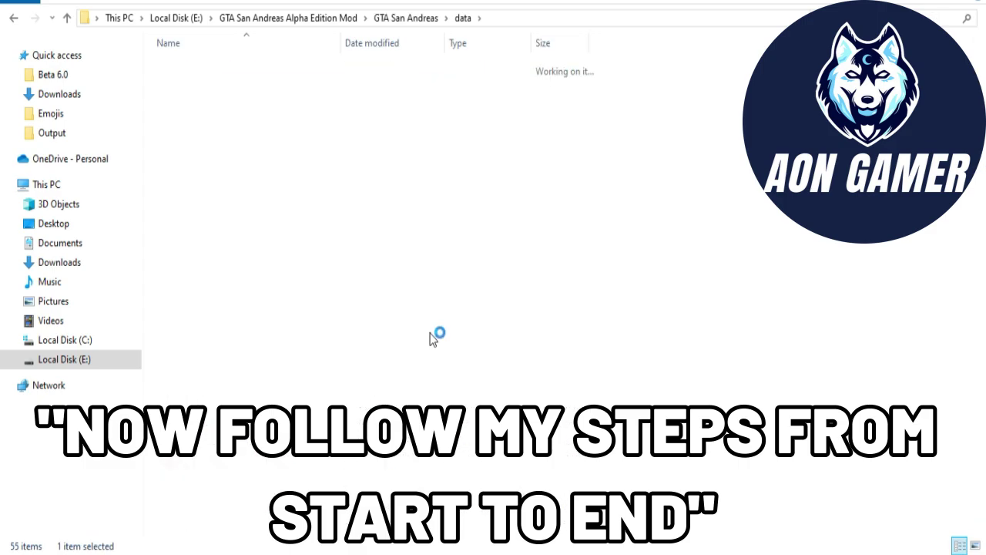
right_click(747, 194)
left_click(782, 305)
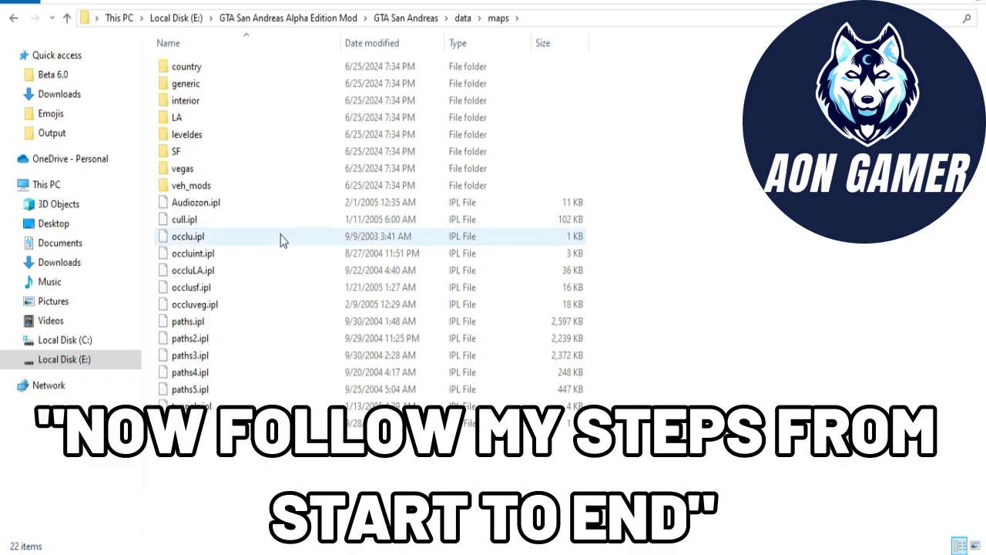
left_click(472, 144)
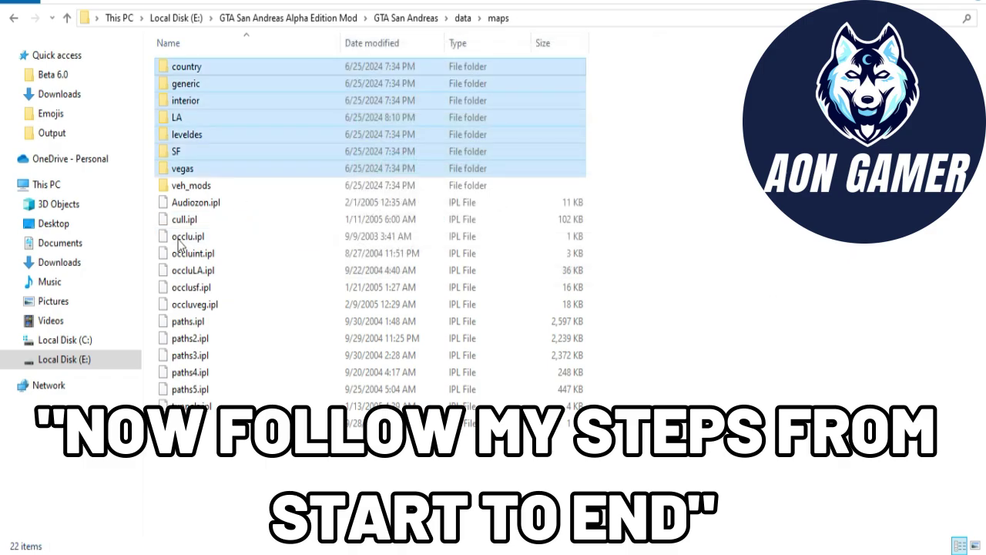
- Return to the Map folder of GTA San Andreas Alpha Mod and look into its cleo folder
left_click(14, 23)
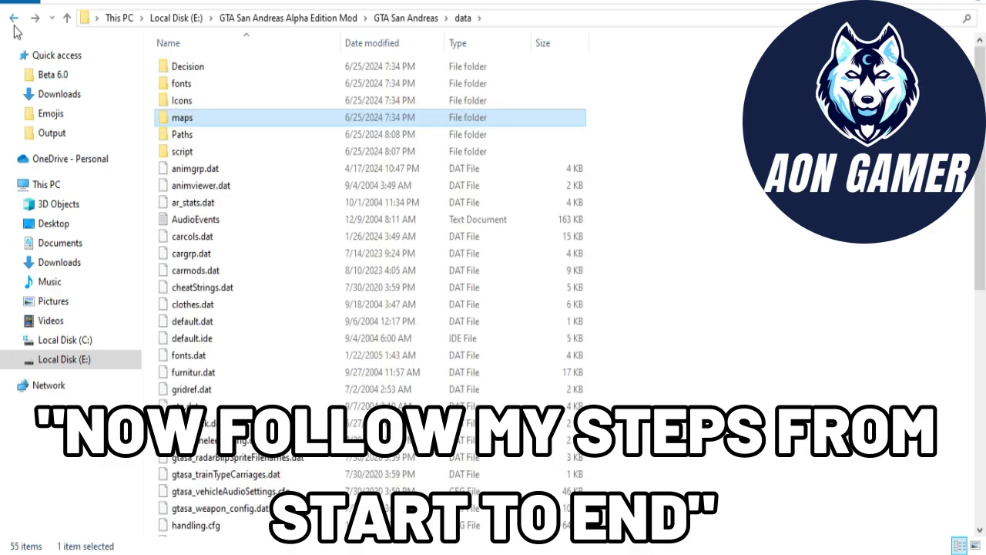
left_click(14, 23)
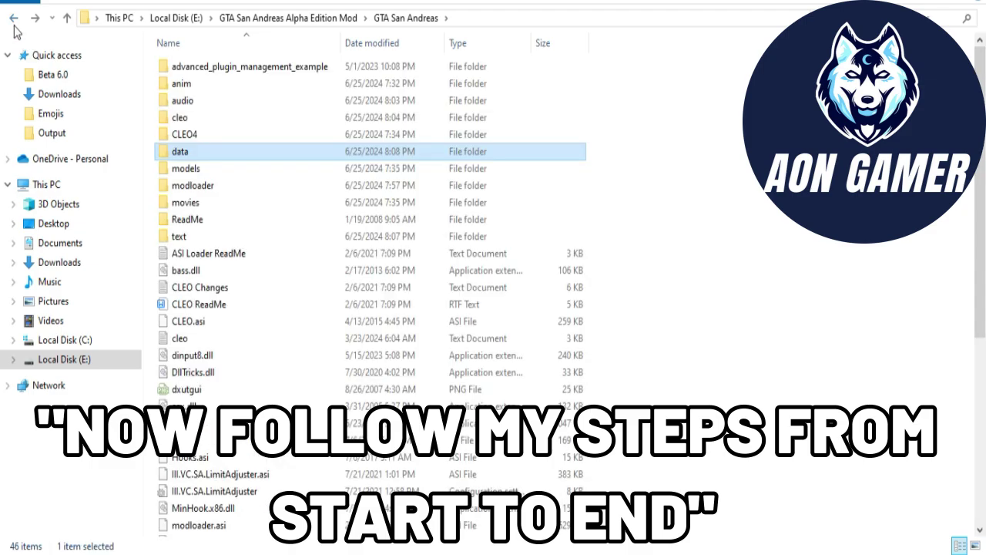
left_click(14, 23)
double_click(287, 138)
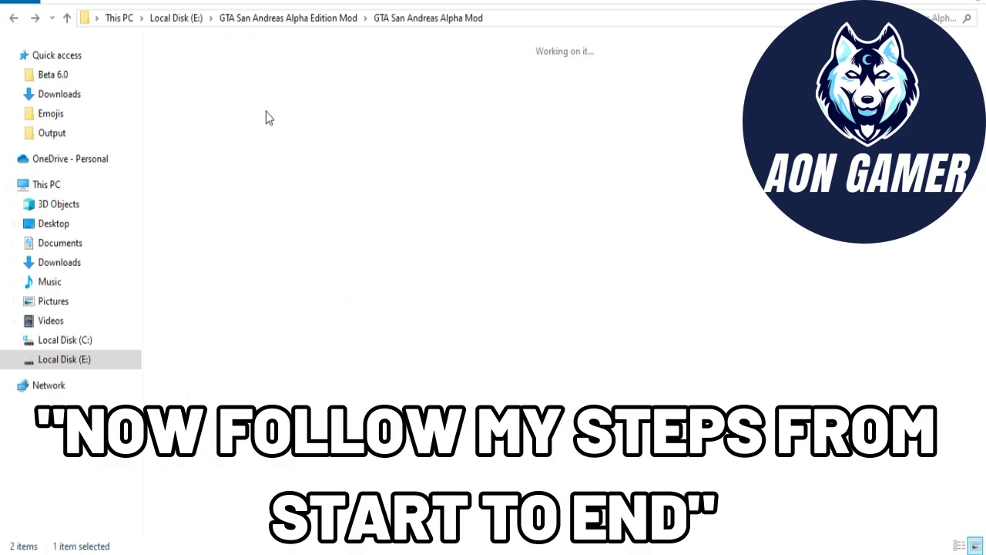
left_click(353, 107)
double_click(354, 107)
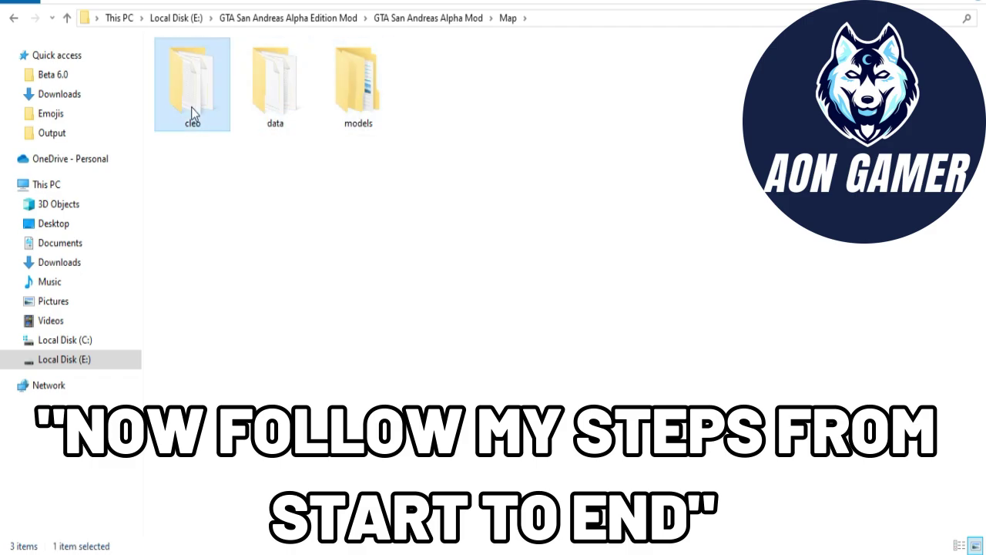
double_click(191, 107)
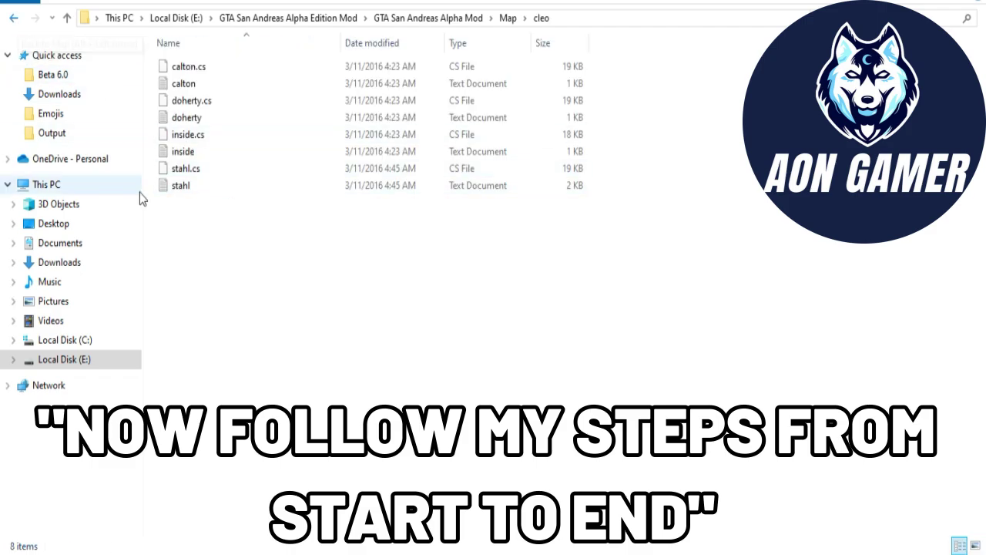
key("alt+Left")
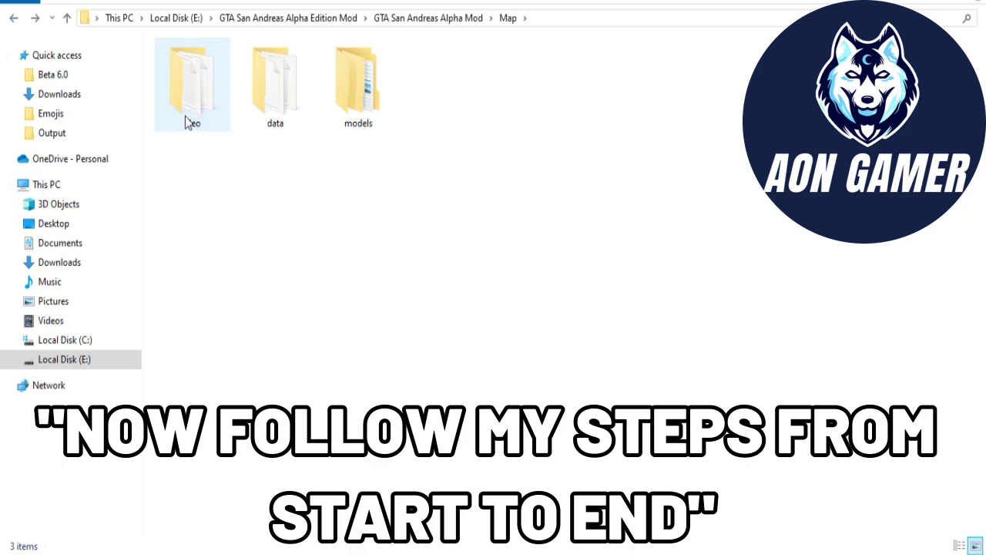
- Copy all eight files, calton.cs through stahl, from the mod's Map\cleo folder
double_click(185, 116)
left_click_drag(272, 219, 243, 76)
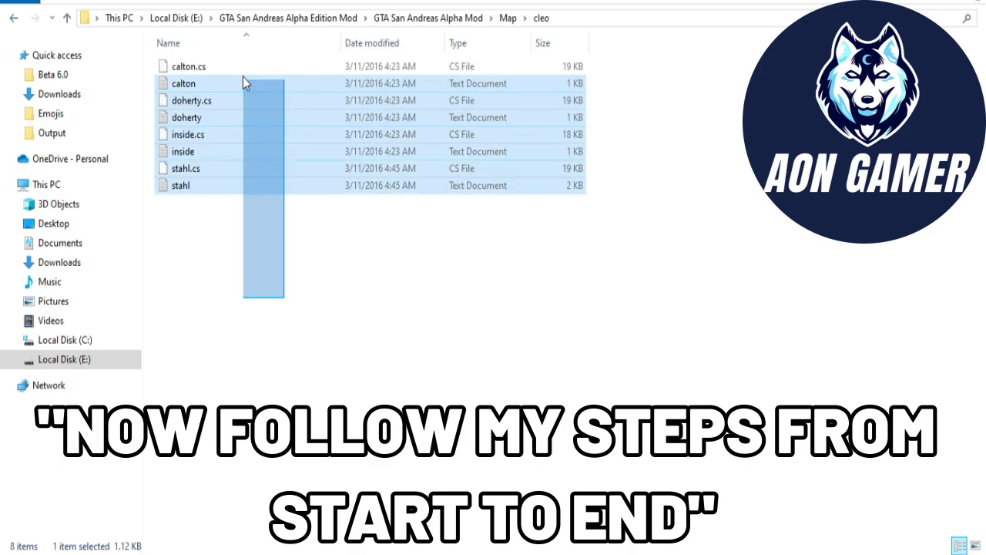
left_click(244, 223)
left_click_drag(248, 299, 210, 68)
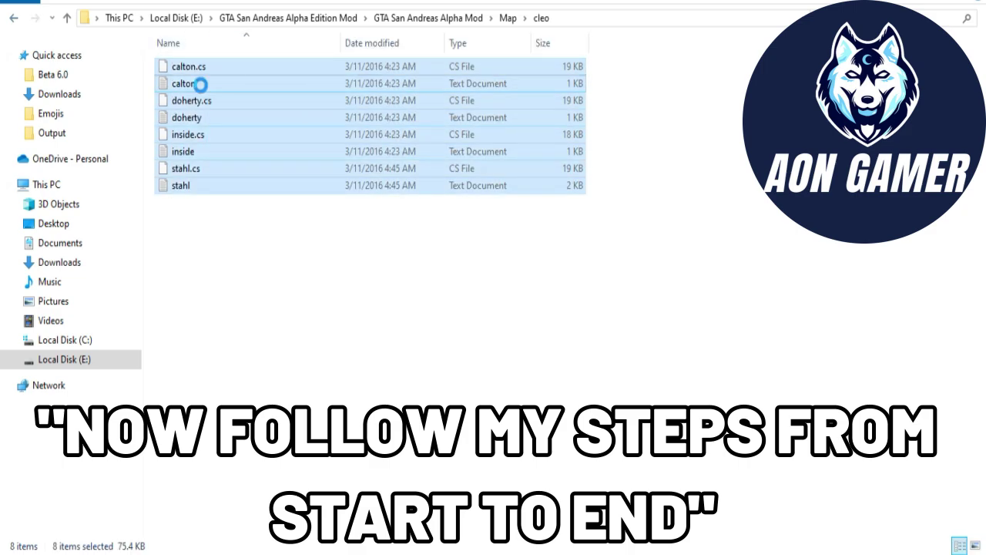
right_click(202, 86)
left_click(233, 292)
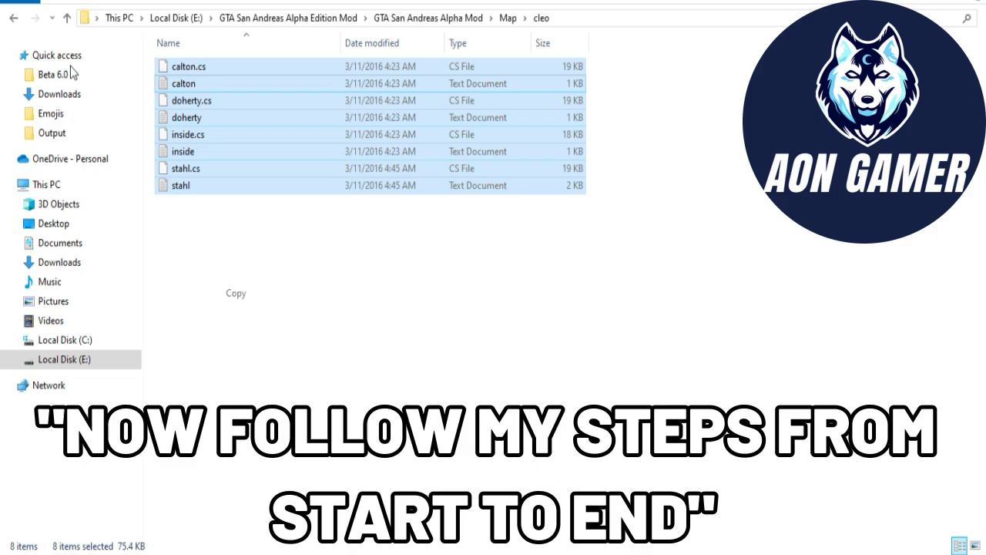
- Paste the eight copied script and text files into the cleo folder of GTA San Andreas
left_click(13, 19)
left_click(13, 19)
left_click(13, 19)
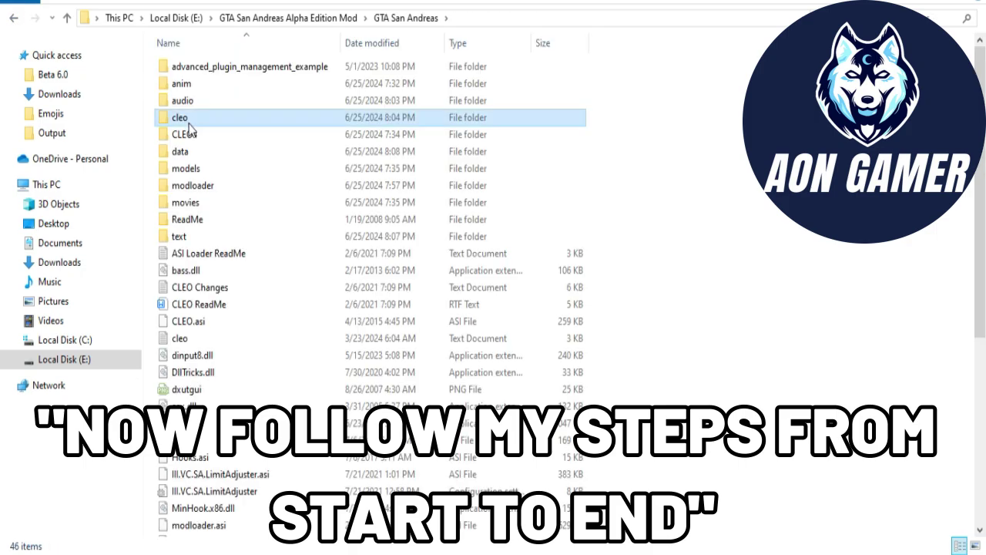
double_click(185, 121)
right_click(581, 335)
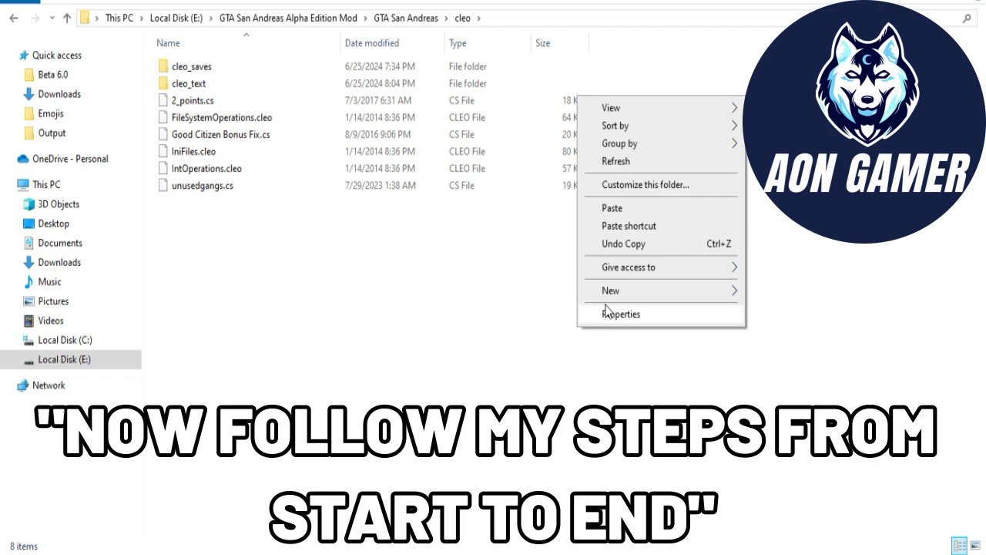
left_click(612, 205)
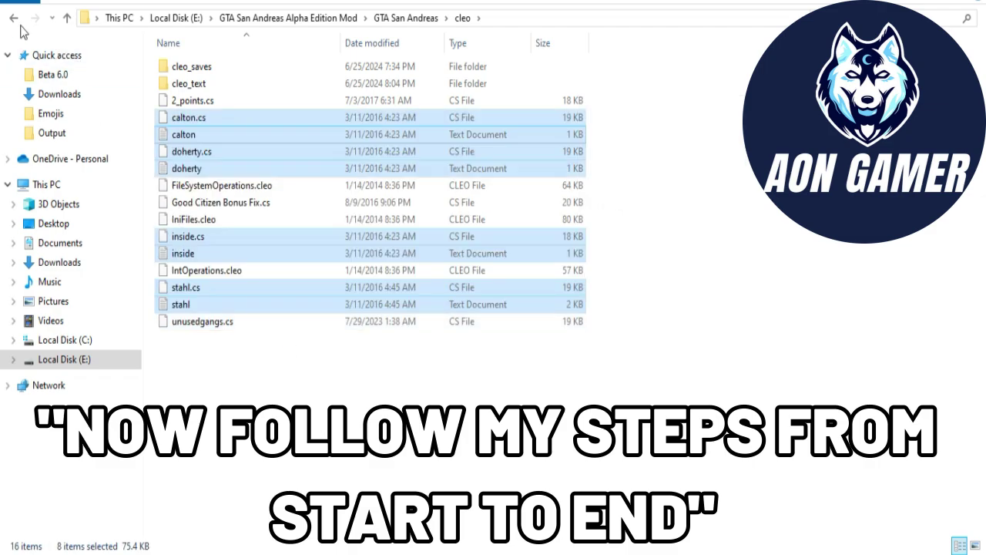
- Return to the Map folder of GTA San Andreas Alpha Mod and open its data folder
left_click(15, 20)
left_click(17, 22)
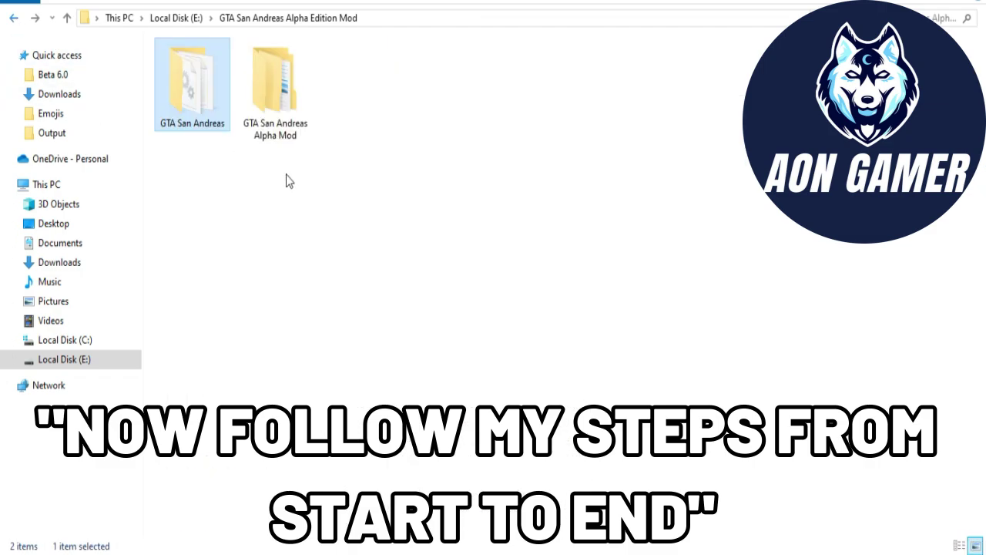
double_click(274, 110)
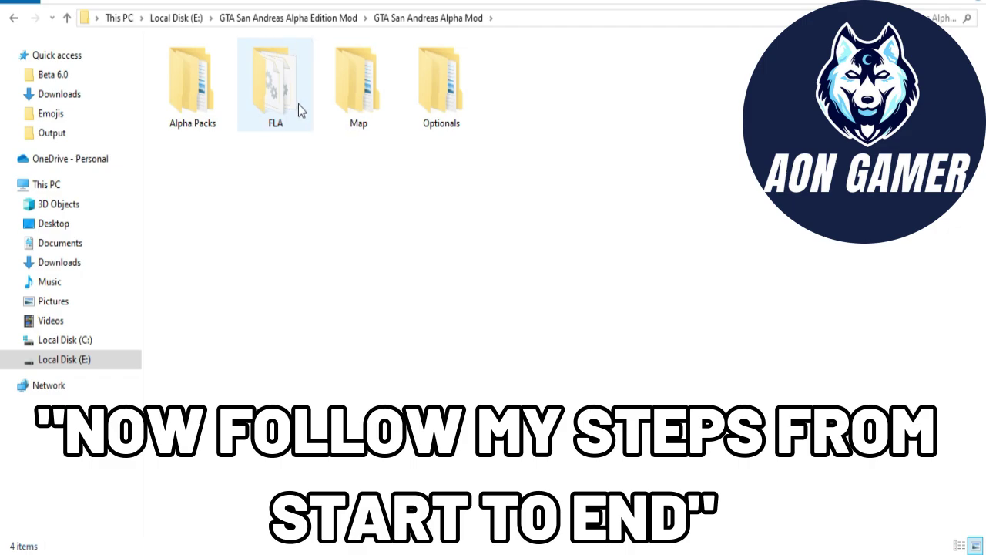
left_click(286, 108)
left_click(302, 115)
double_click(366, 107)
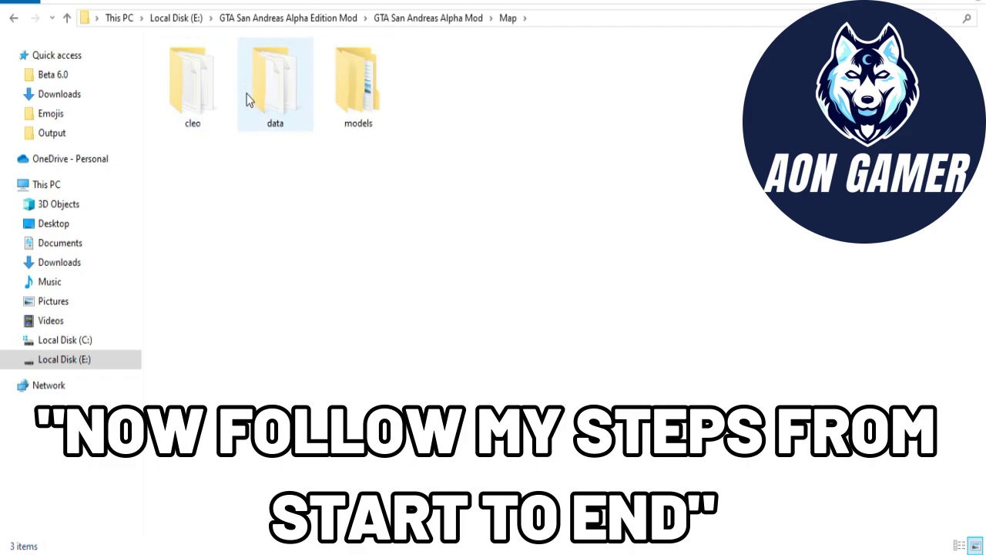
left_click(282, 104)
double_click(286, 105)
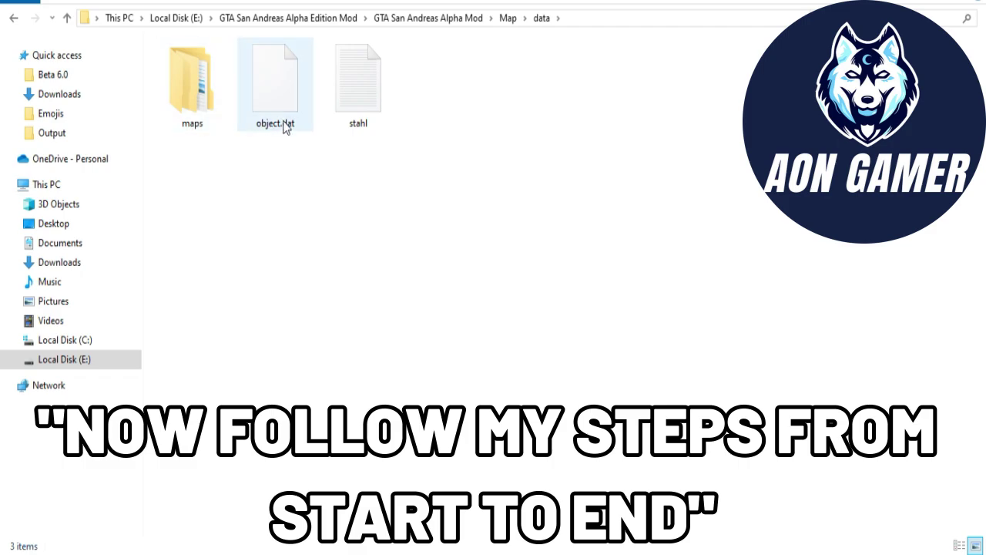
- Look into the maps folder inside the mod's Map\data folder and go back to data
left_click(285, 128)
left_click(193, 99)
double_click(193, 100)
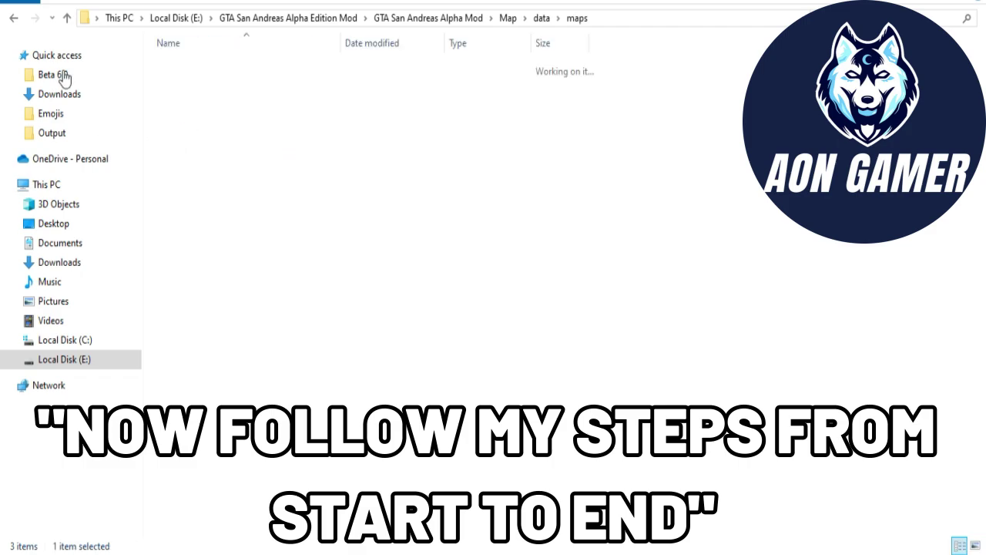
left_click(14, 18)
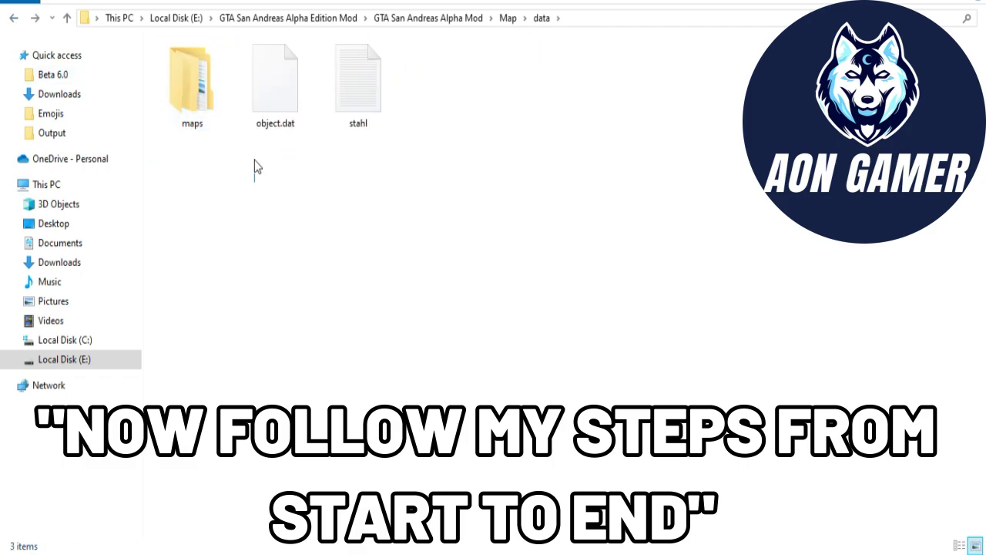
- Copy the object.dat and stahl files from the mod's Map\data folder
left_click(275, 85)
left_click(341, 113, "ctrl")
right_click(342, 112)
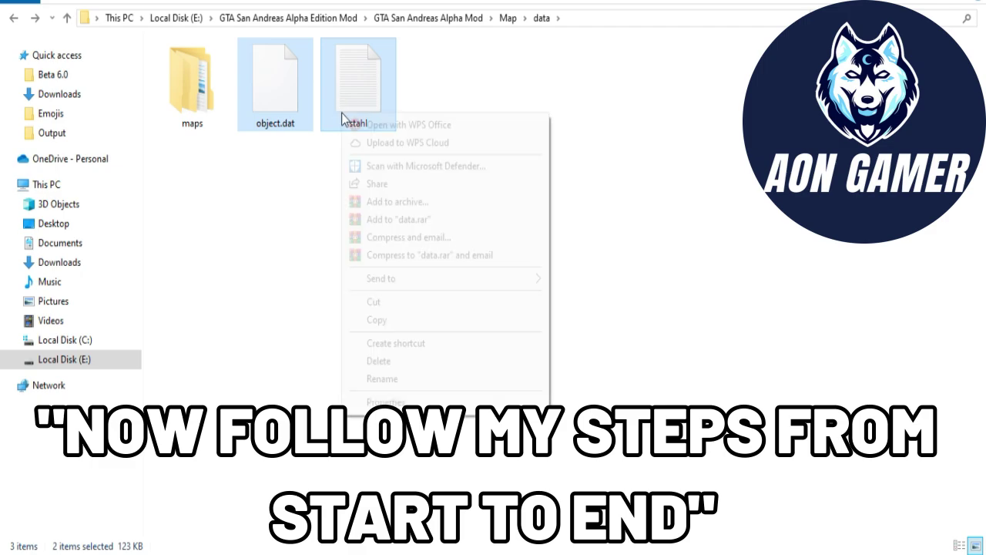
left_click(370, 320)
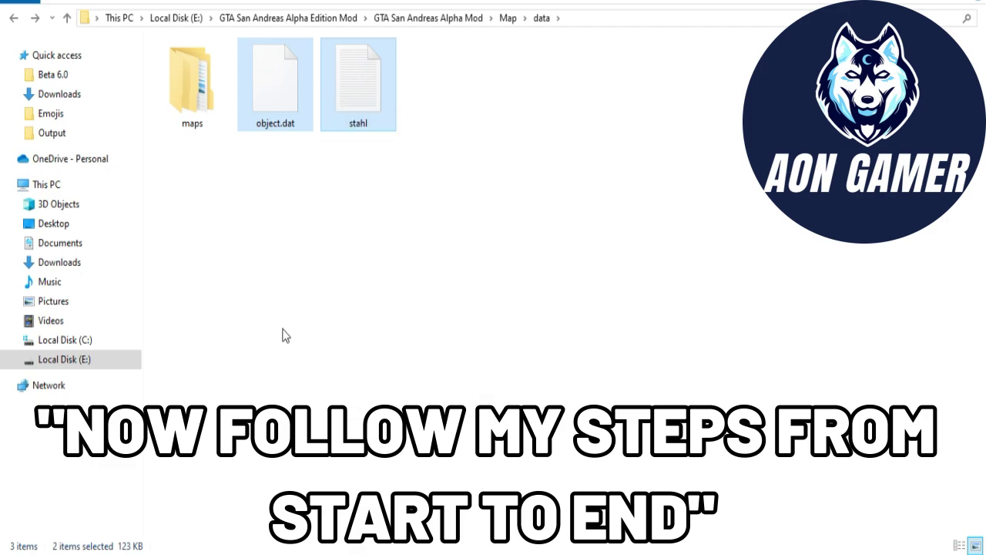
left_click(375, 137)
left_click(255, 122)
left_click(271, 211)
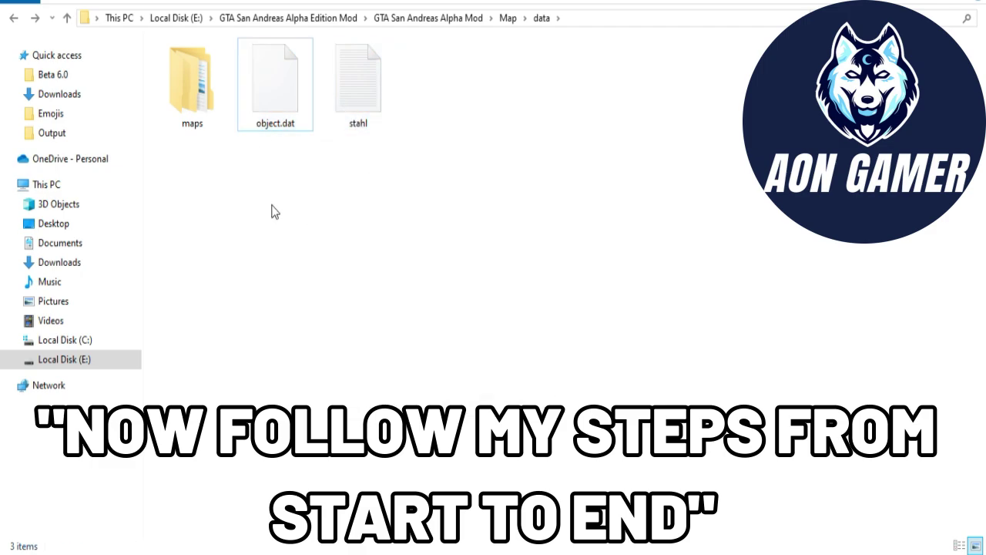
left_click_drag(250, 204, 360, 43)
right_click(350, 96)
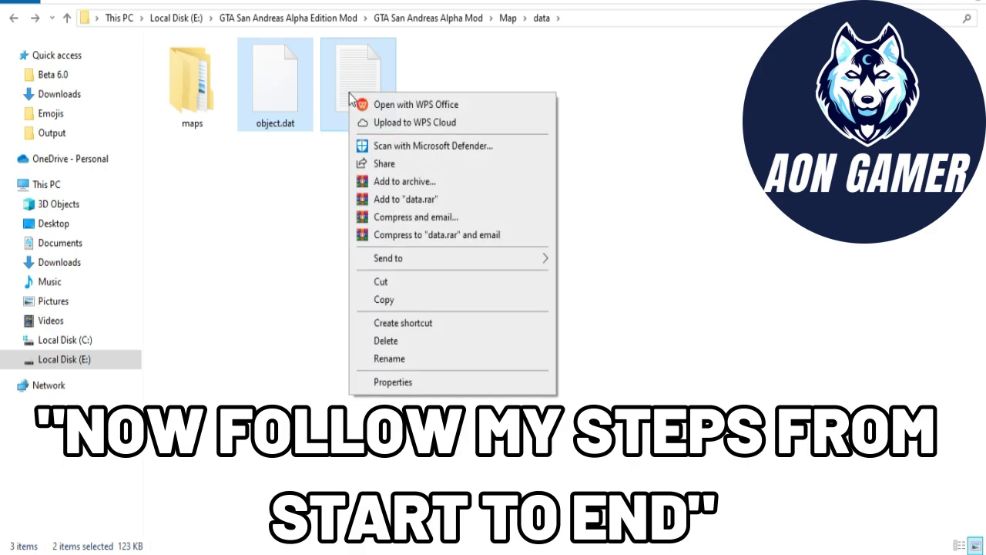
left_click(281, 204)
left_click_drag(256, 196, 364, 96)
right_click(363, 96)
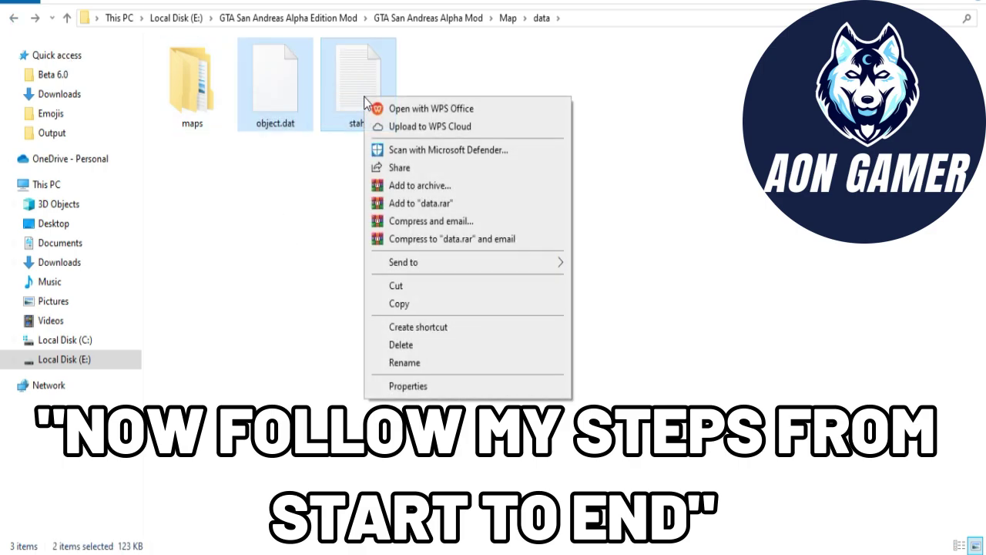
left_click(399, 304)
- Paste object.dat and stahl into the data folder of GTA San Andreas, replacing the existing object.dat
left_click(14, 18)
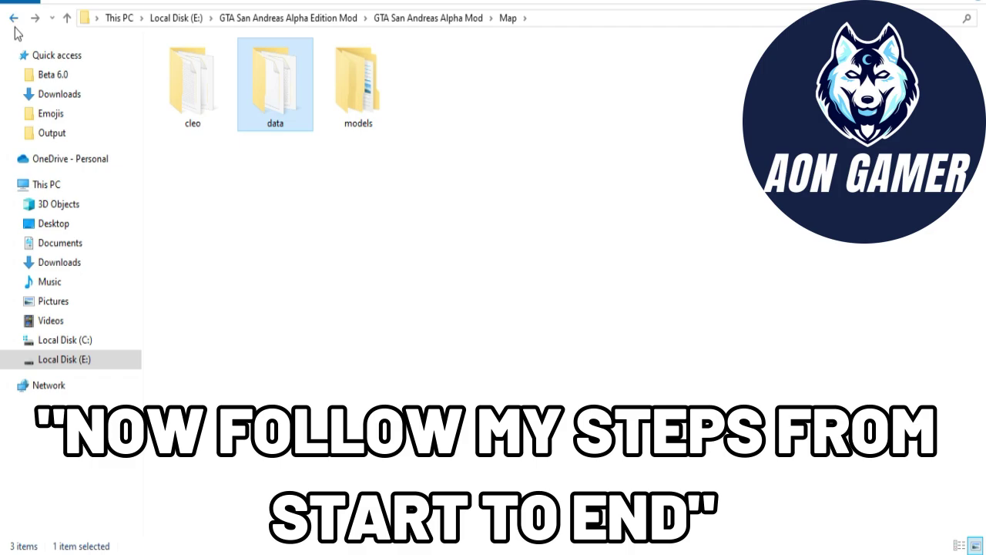
left_click(15, 27)
left_click(14, 27)
left_click(15, 27)
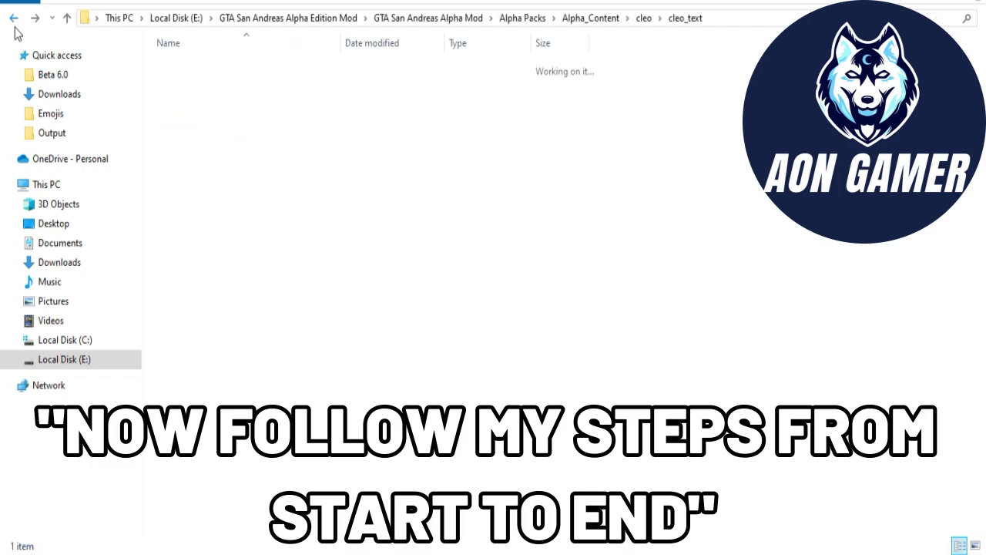
left_click(35, 25)
double_click(192, 110)
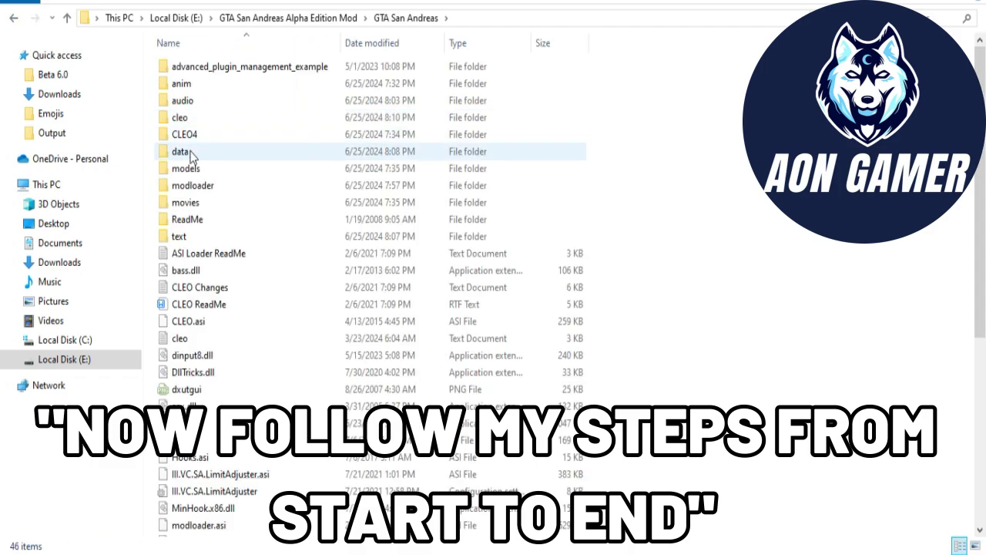
double_click(191, 153)
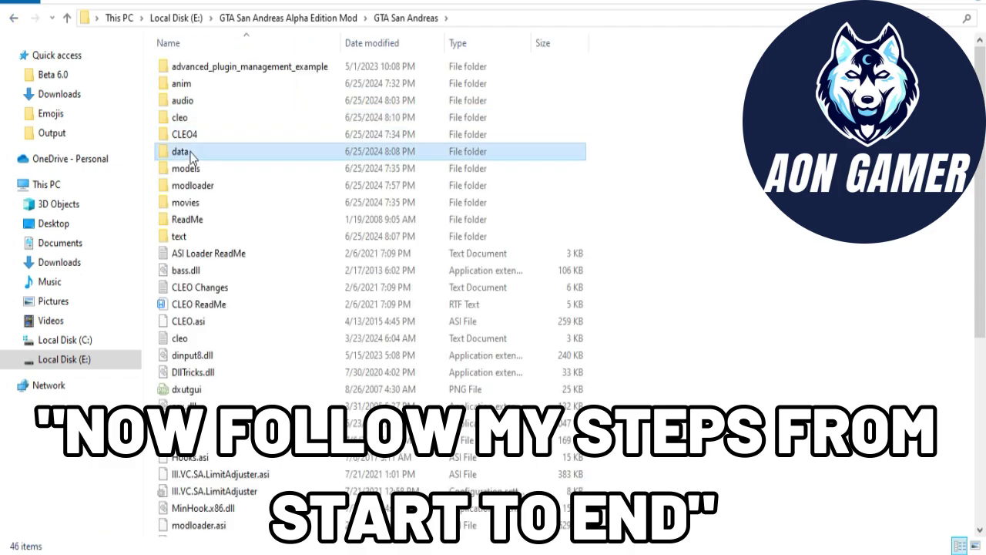
right_click(763, 243)
left_click(763, 348)
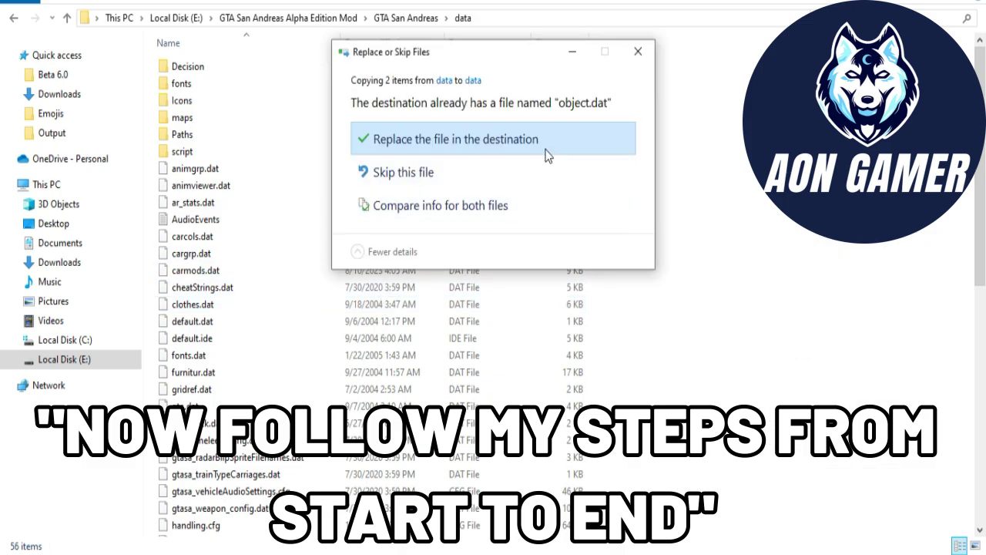
left_click(547, 154)
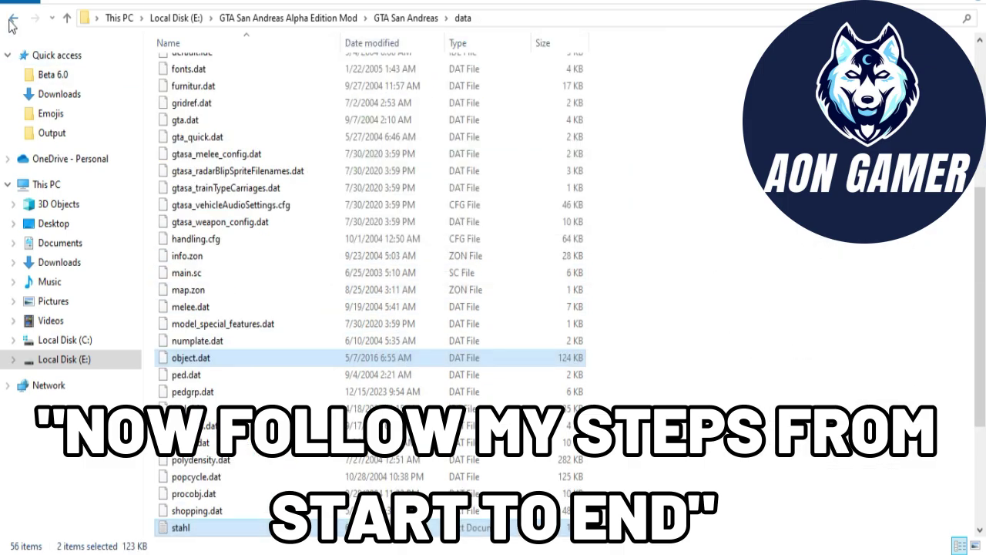
- Return to the Map folder of GTA San Andreas Alpha Mod and open its models folder
left_click(11, 20)
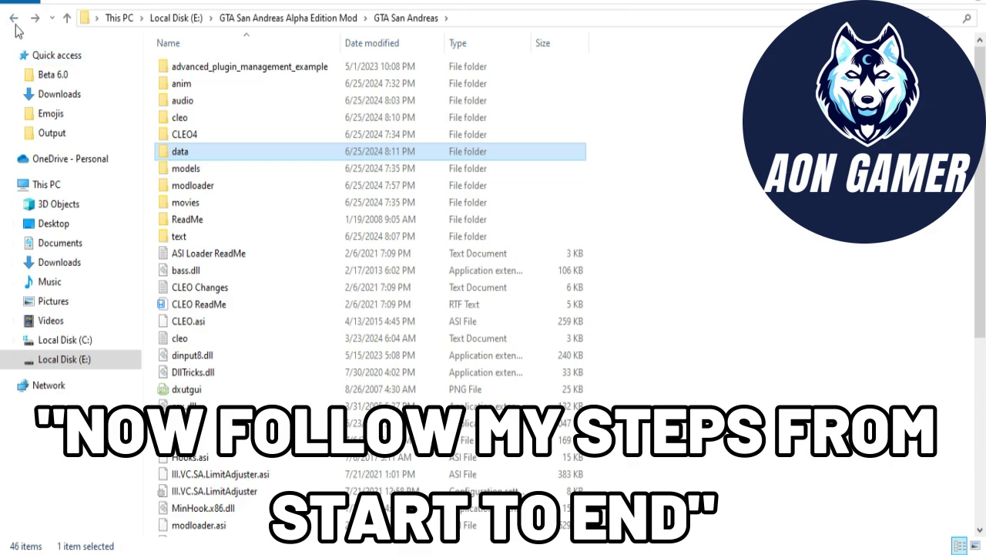
left_click(14, 23)
double_click(244, 104)
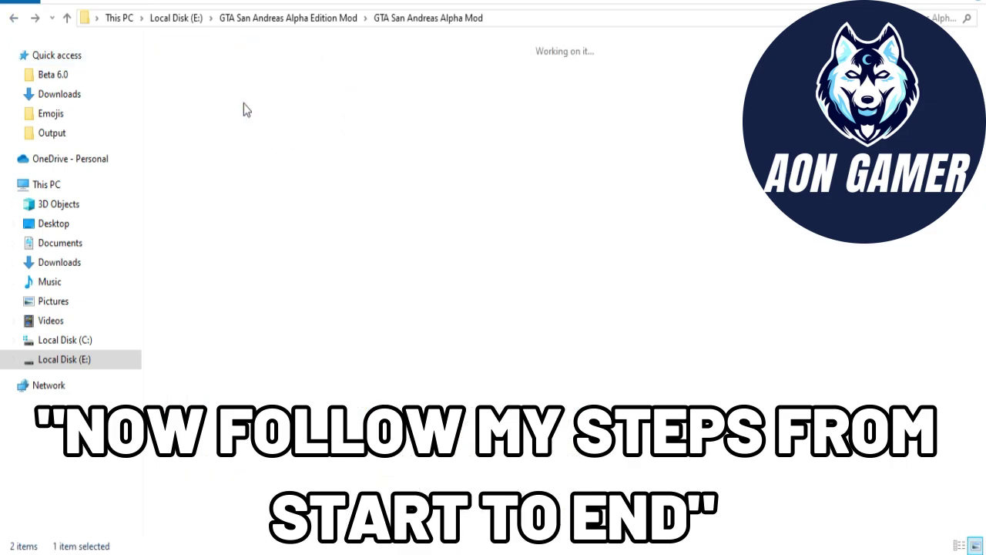
left_click(329, 110)
double_click(329, 109)
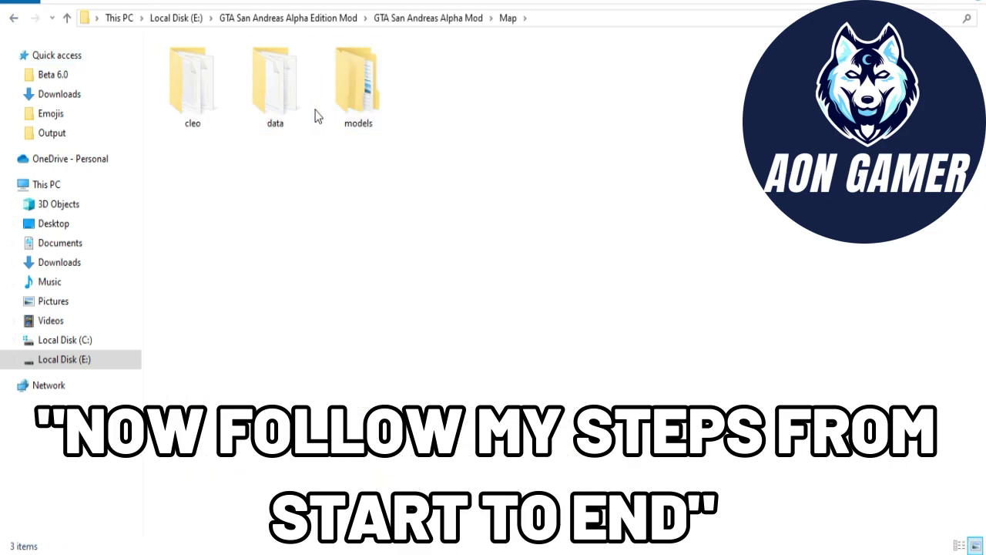
double_click(286, 111)
left_click(14, 20)
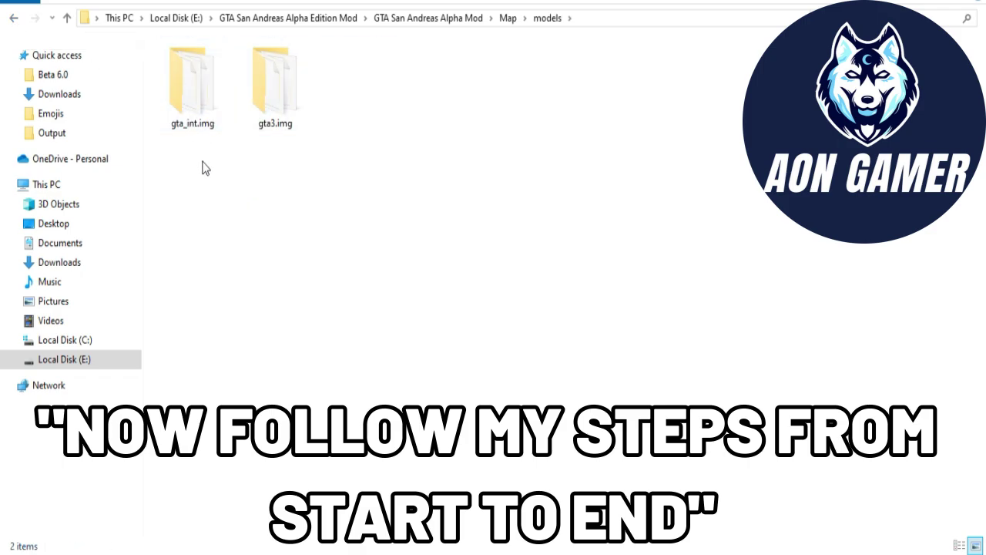
- Examine the contents of the gta_int.img and gta3.img folders in models, and go back to the Map folder
double_click(205, 121)
left_click(13, 19)
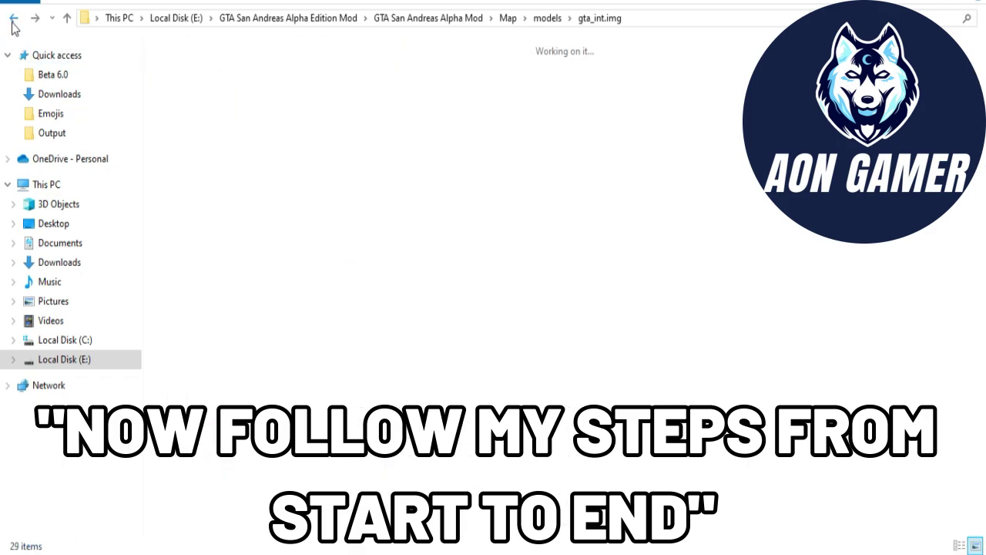
left_click(272, 97)
double_click(272, 96)
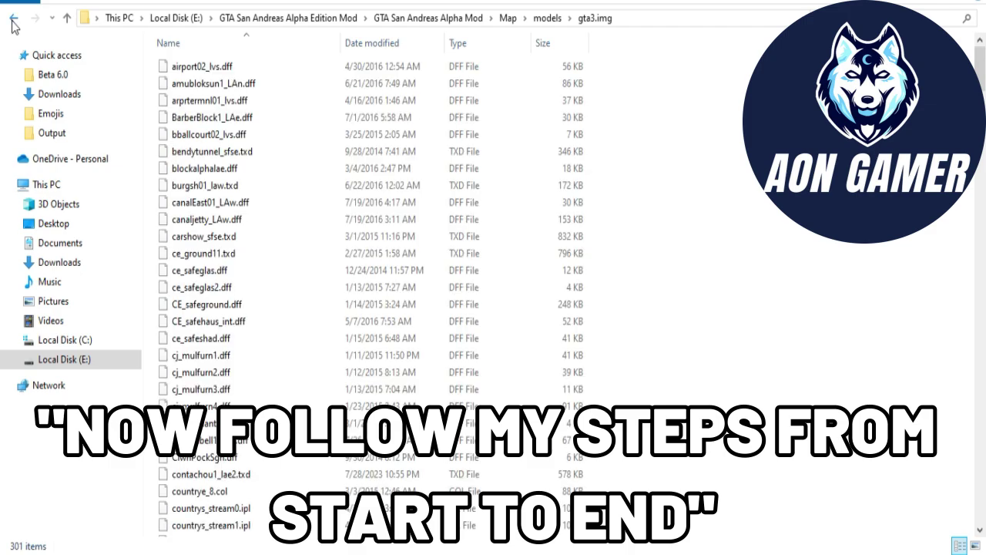
left_click(13, 20)
left_click(14, 19)
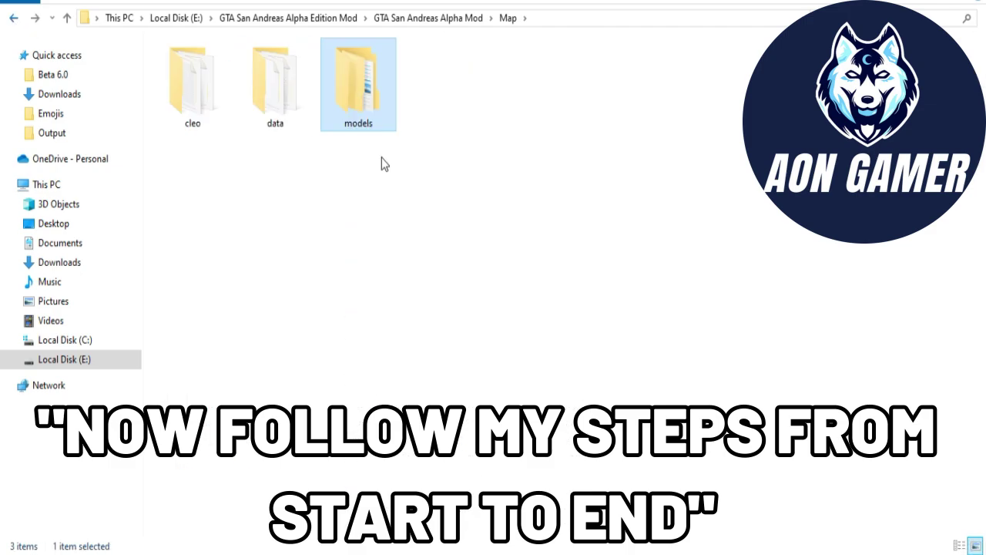
- Copy the Essential Tools and PS2 Feelings folders from the mod's Optionals folder
key("BackSpace")
double_click(449, 97)
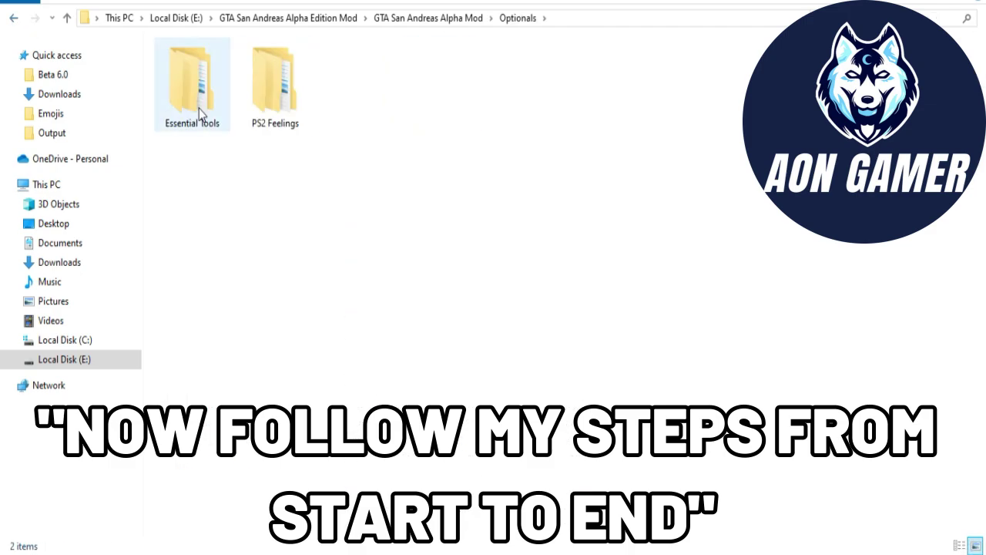
left_click_drag(197, 199, 275, 205)
left_click_drag(182, 164, 268, 69)
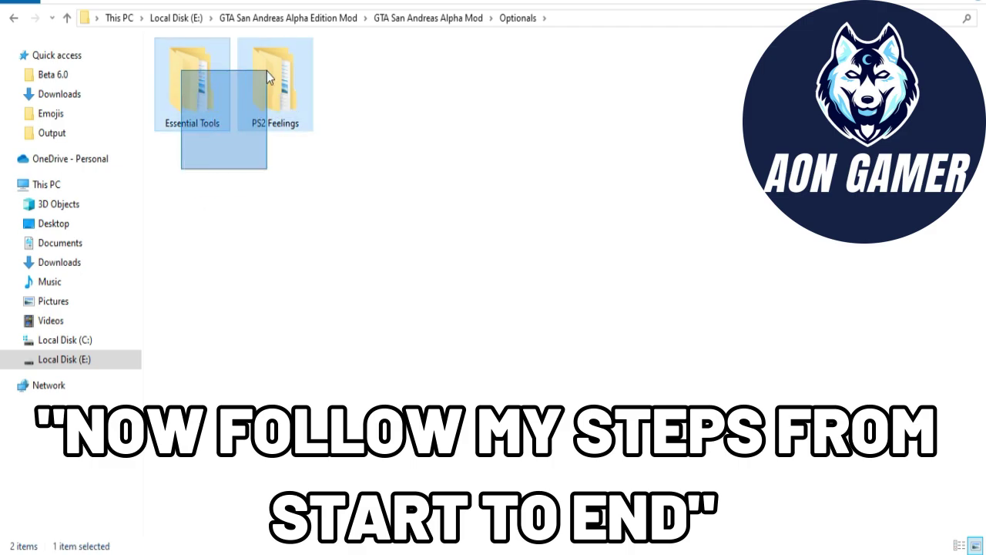
right_click(268, 70)
left_click(301, 339)
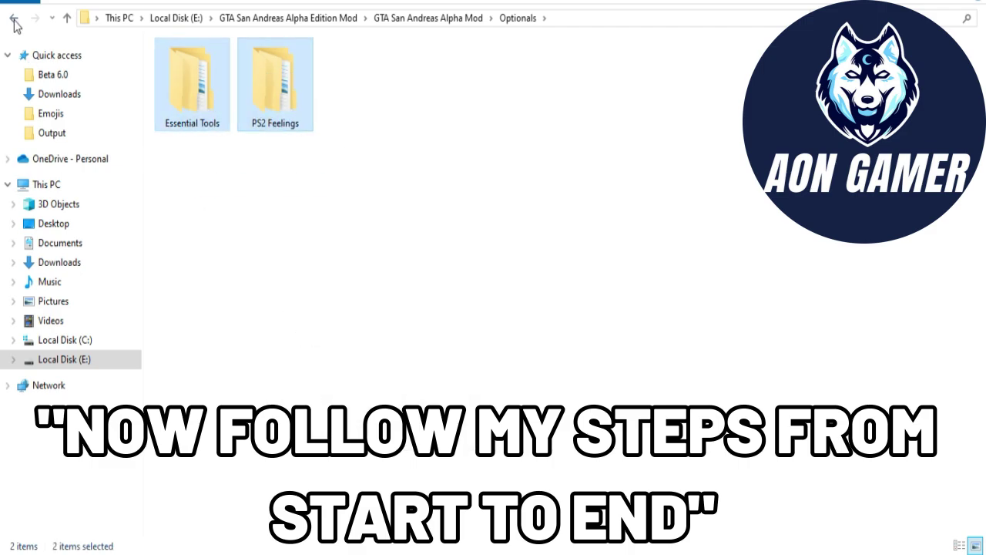
- Paste the Essential Tools and PS2 Feelings folders into the modloader folder of GTA San Andreas
left_click(13, 19)
left_click(13, 19)
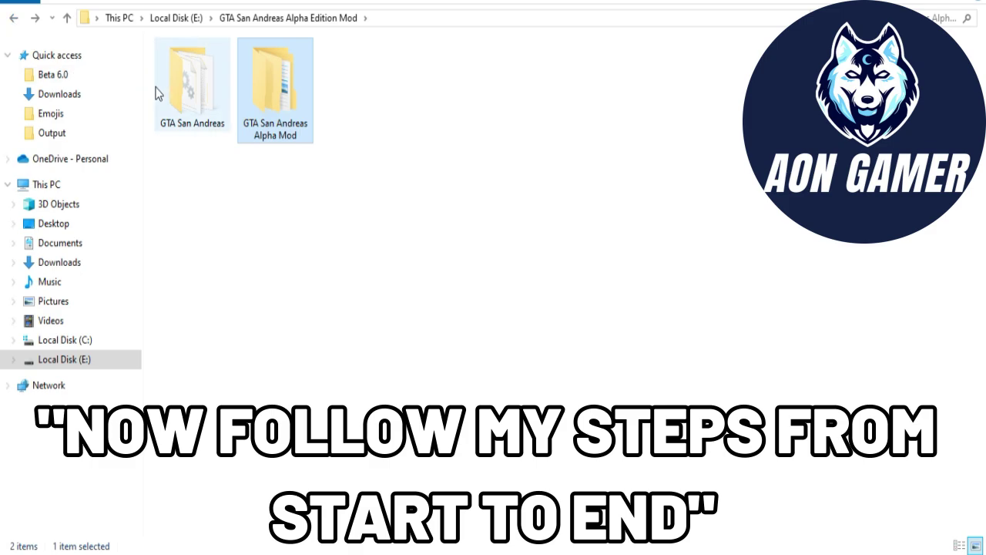
double_click(183, 104)
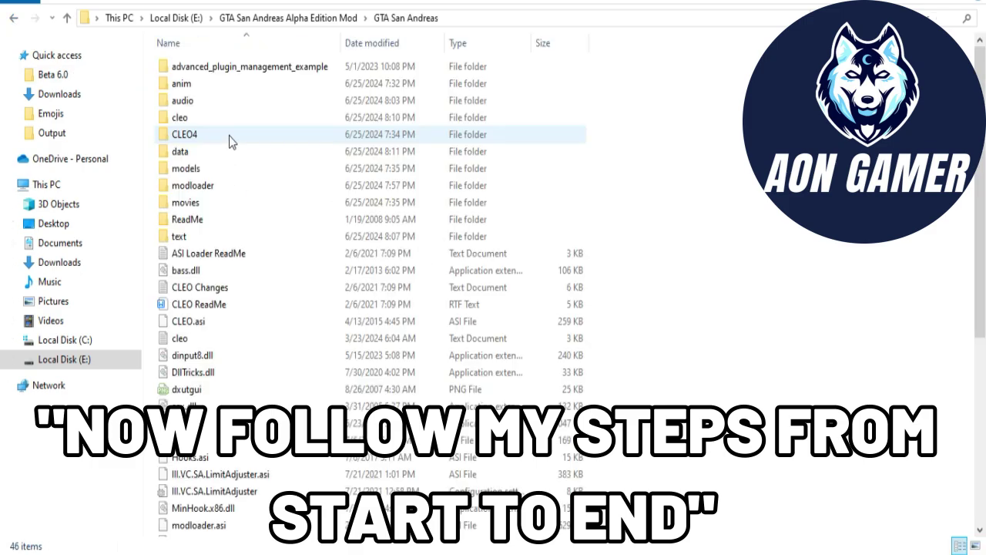
double_click(218, 186)
right_click(610, 270)
left_click(645, 380)
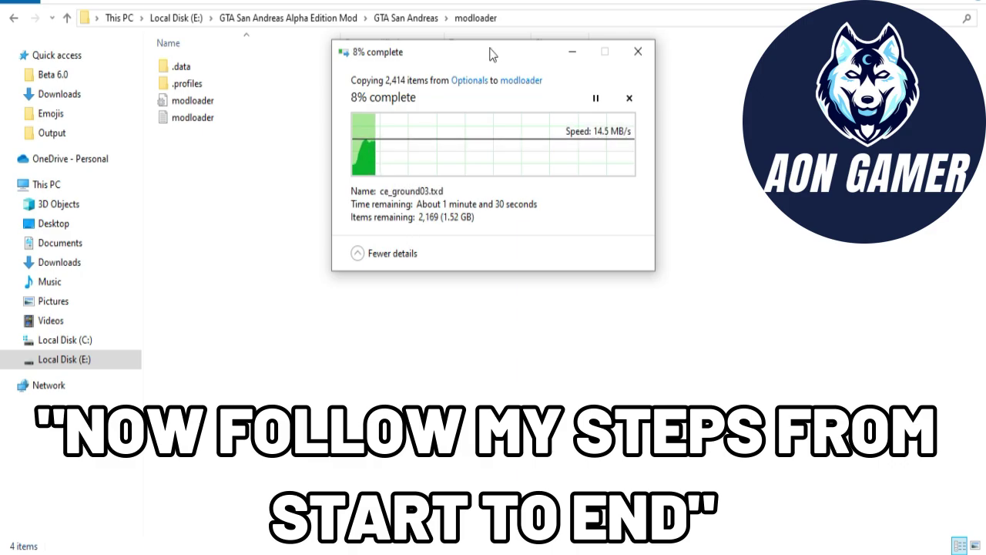
left_click_drag(489, 54, 495, 117)
left_click_drag(423, 113, 442, 159)
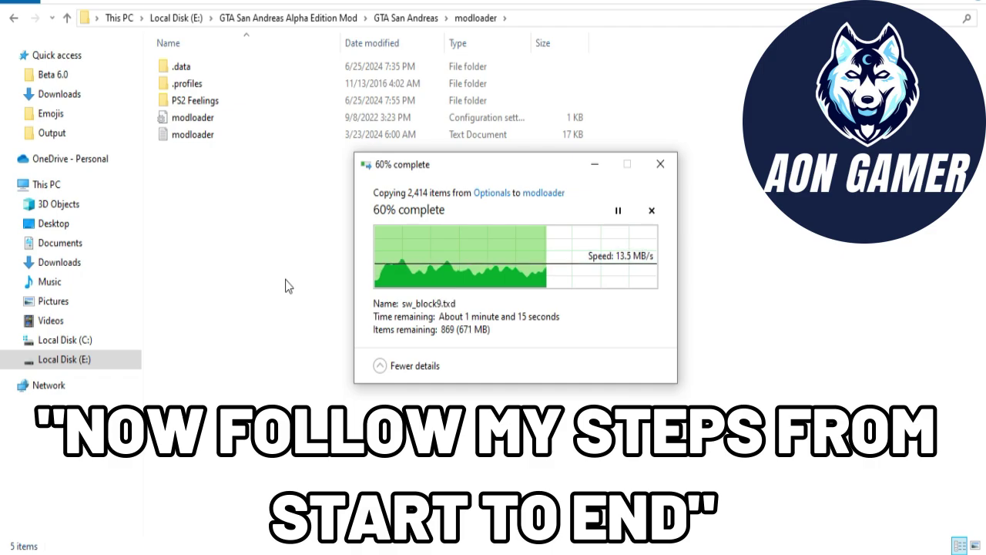
left_click_drag(462, 171, 503, 181)
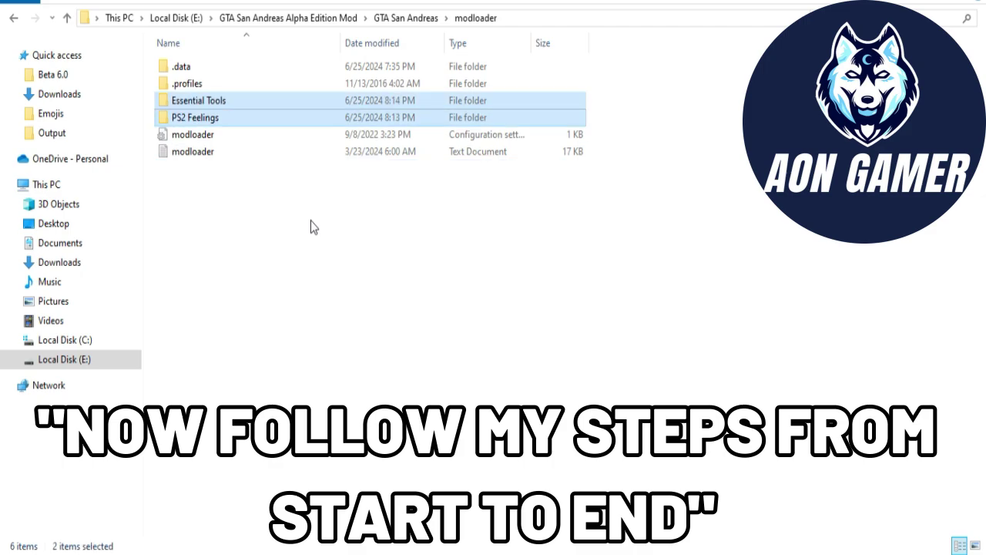
left_click(310, 220)
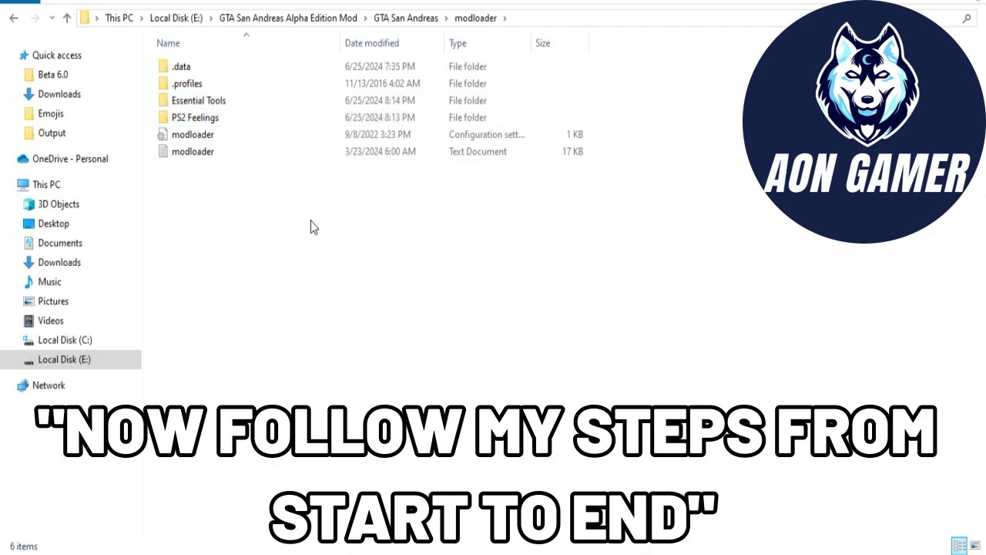
- Return to the GTA San Andreas folder and open the properties of the gta_sa application
left_click(12, 21)
left_click(706, 236)
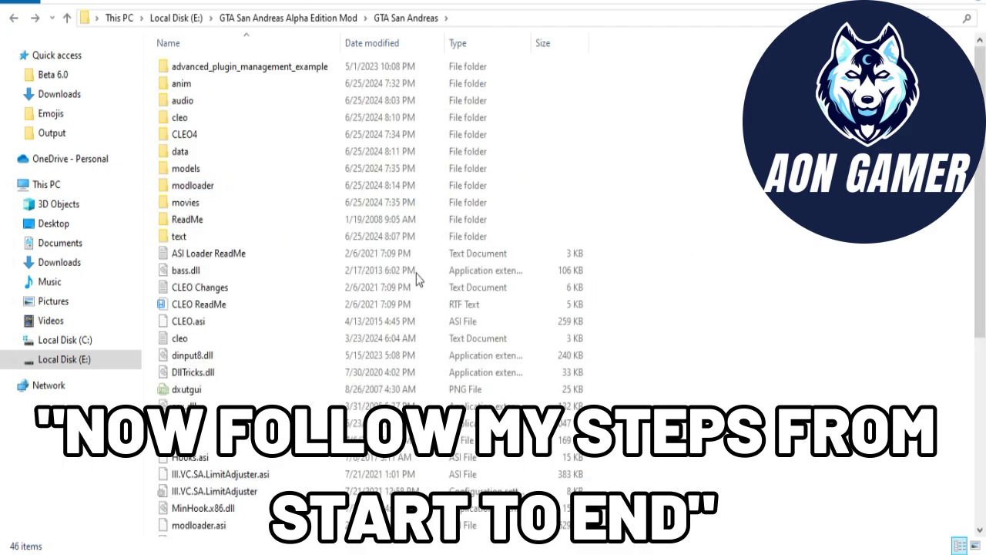
scroll(258, 314, "down", 2)
double_click(189, 324)
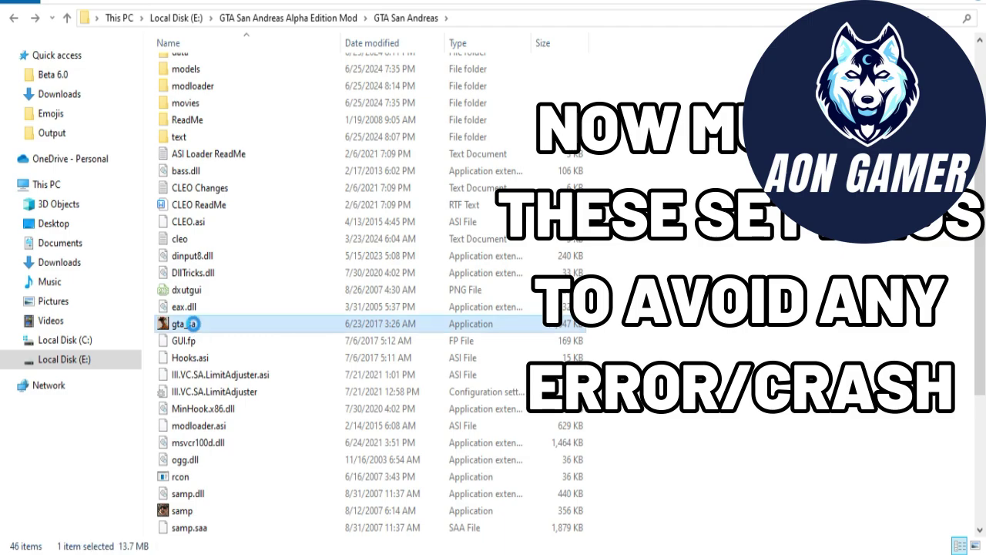
right_click(192, 324)
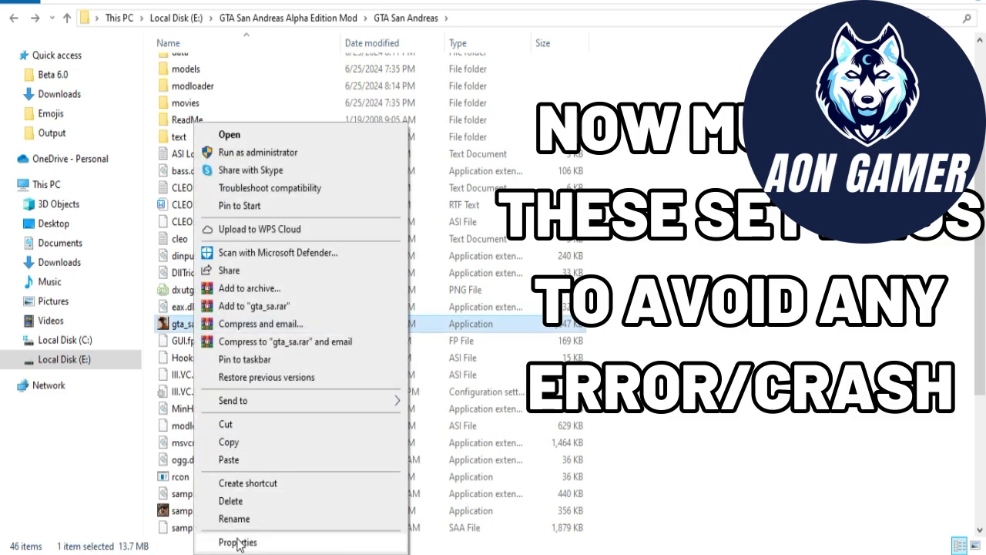
left_click(227, 537)
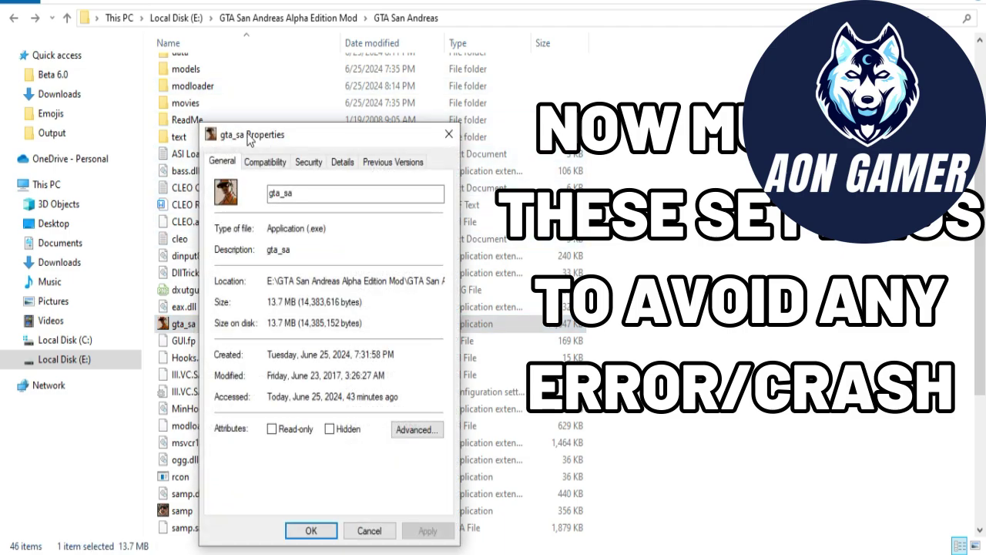
- Set gta_sa to run in Windows 98 / Windows Me compatibility mode as an administrator, and launch the game
left_click(262, 163)
left_click(290, 271)
left_click(299, 291)
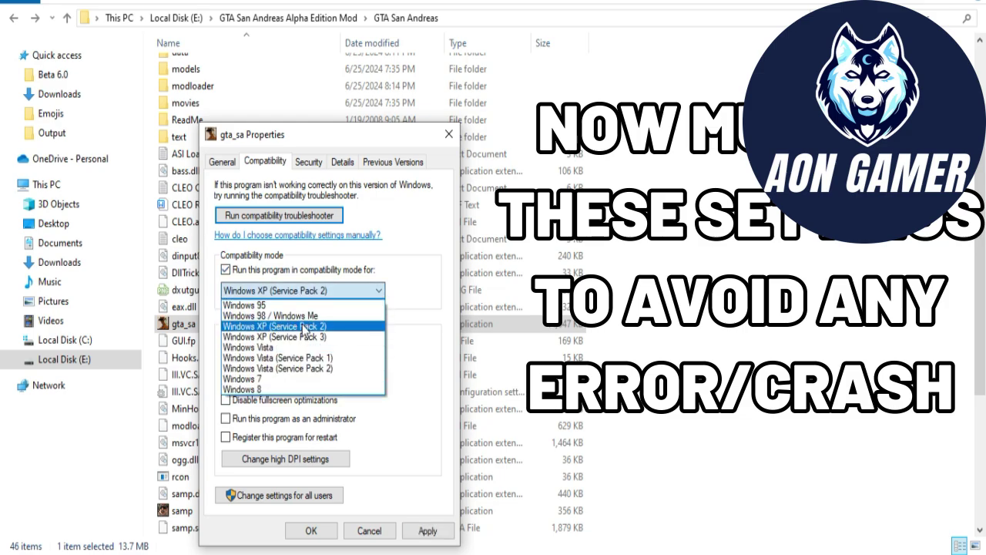
left_click(299, 316)
left_click(319, 419)
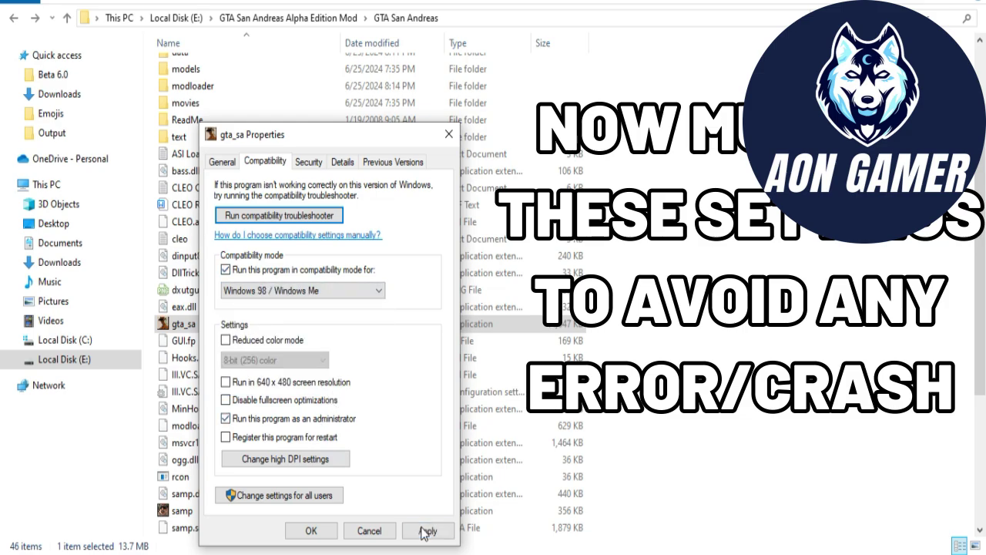
left_click(426, 531)
left_click(310, 530)
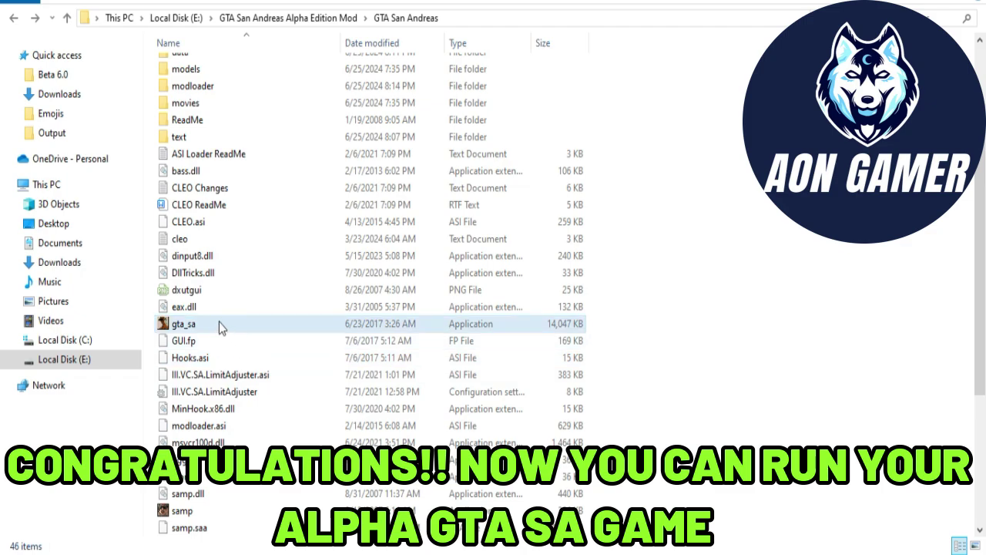
double_click(378, 324)
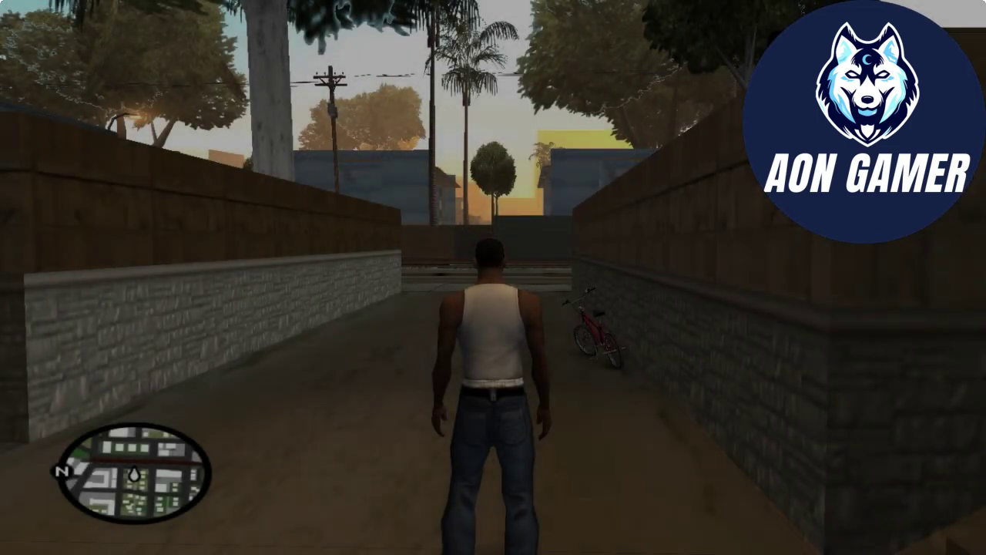
key("w")
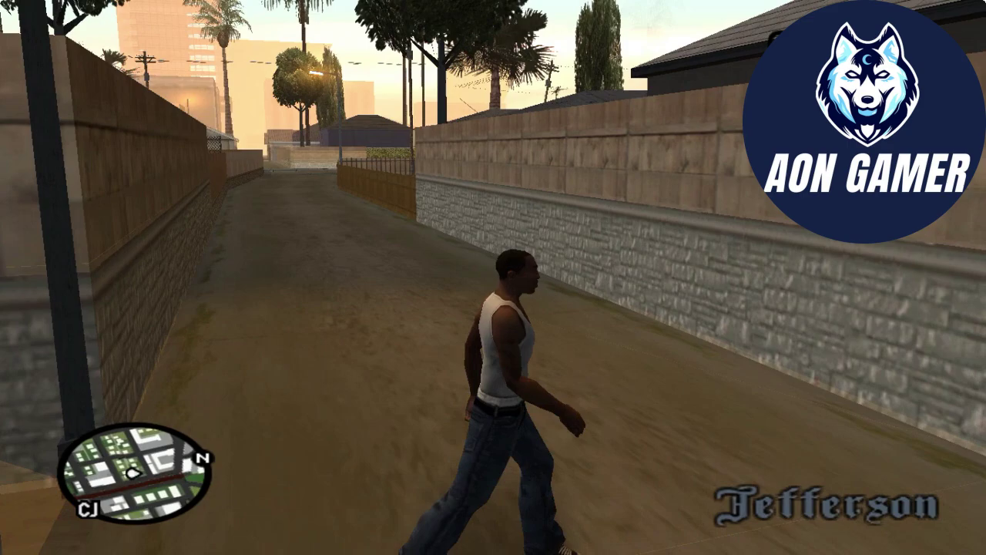
key("s")
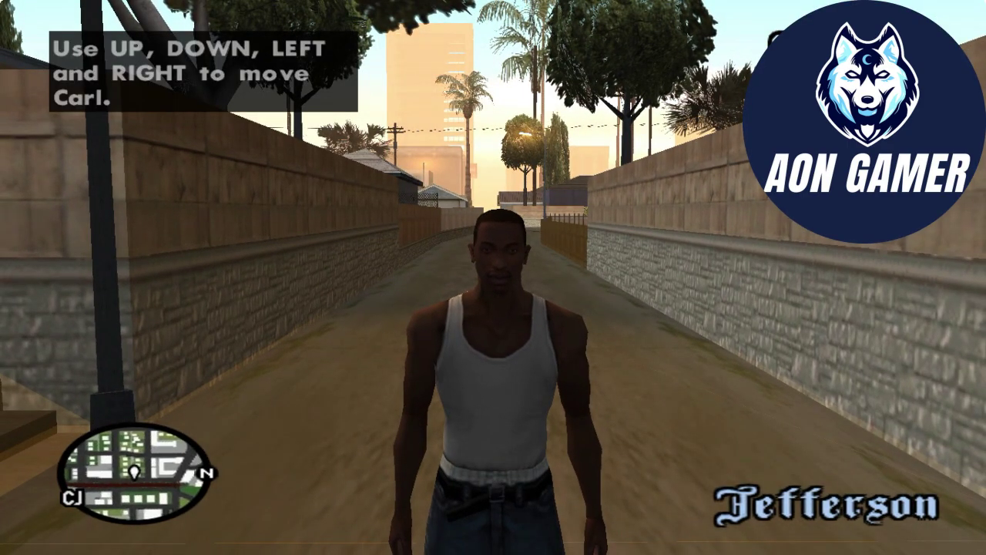
key("w")
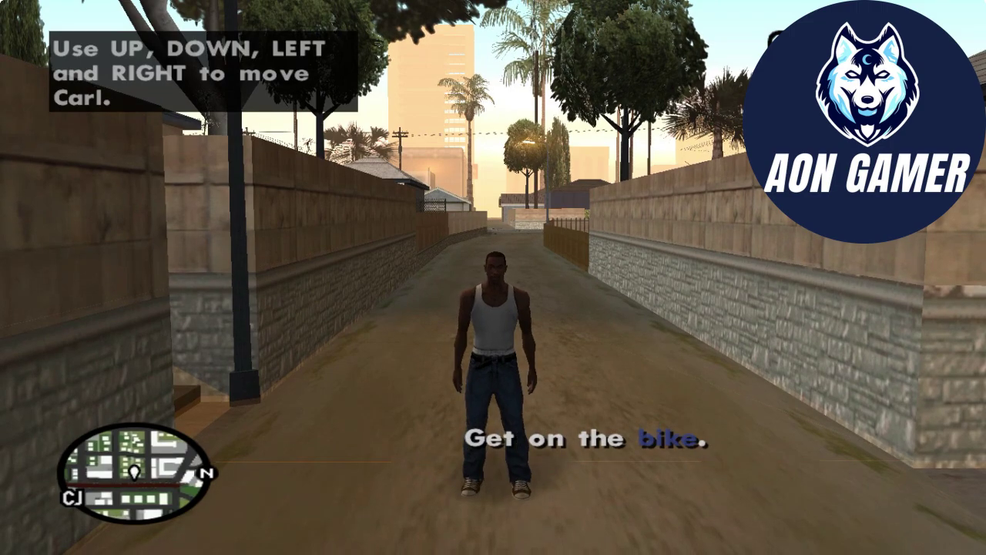
key("s")
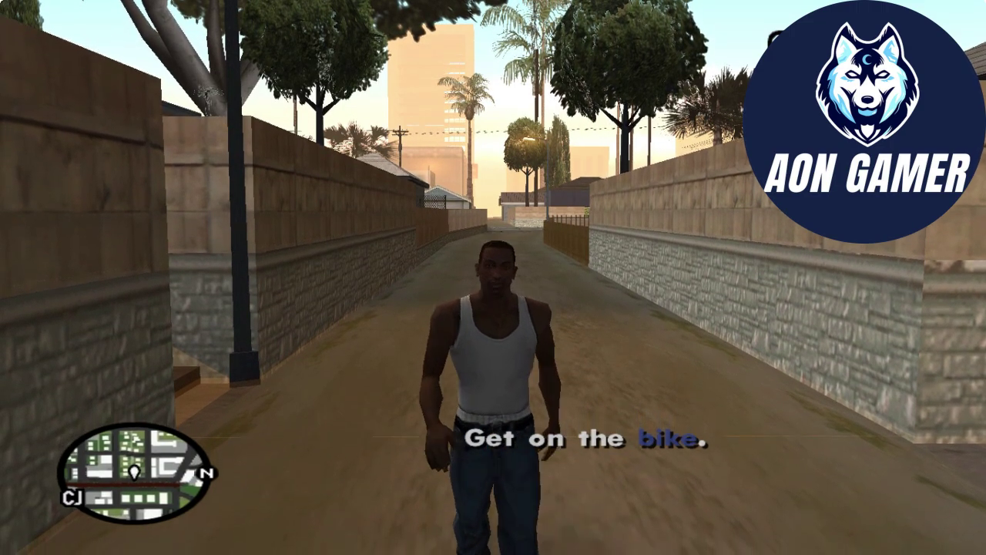
key("s")
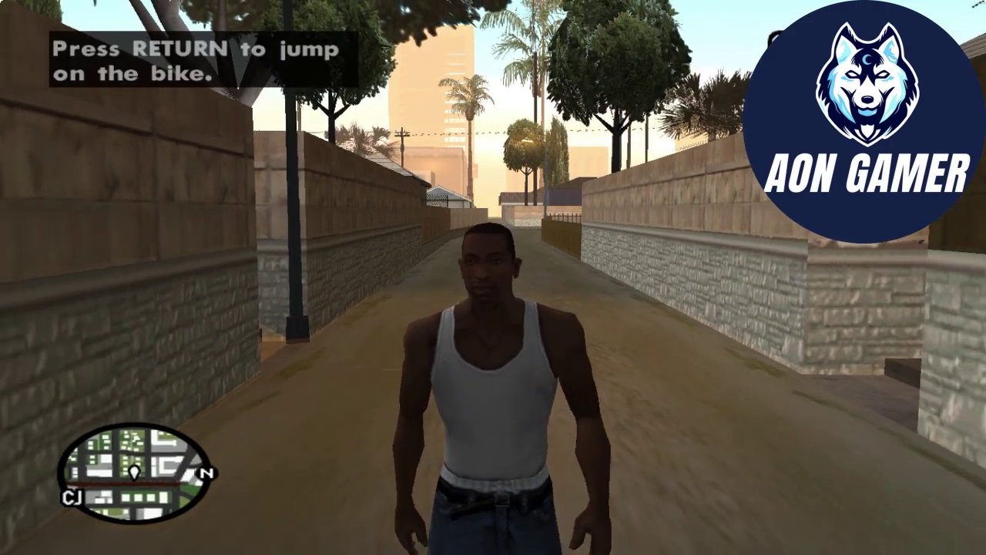
key("s")
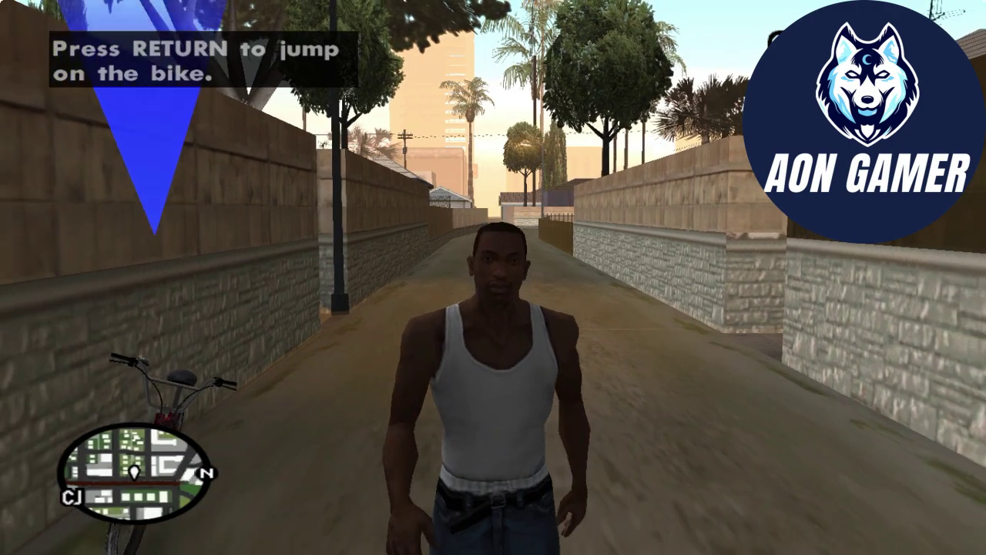
key("s")
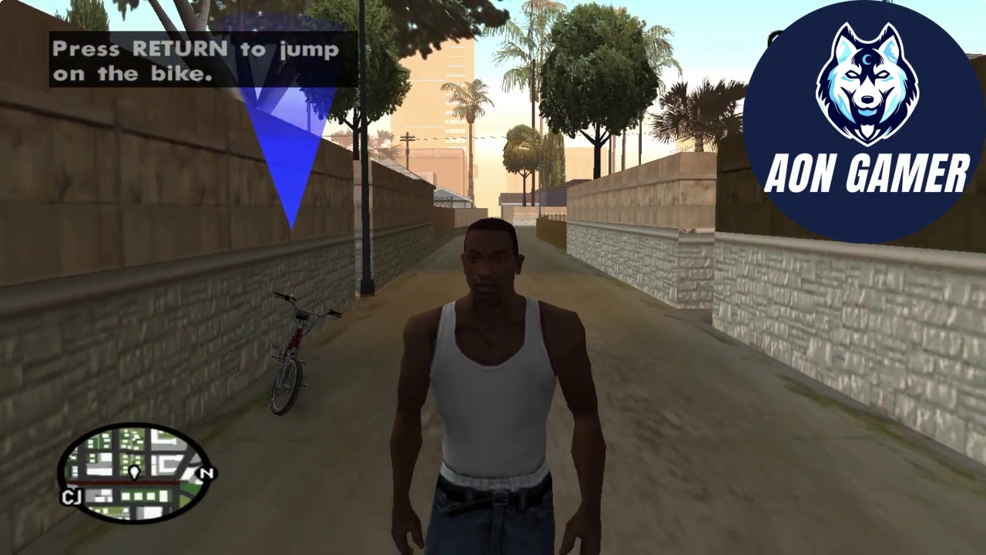
key("s")
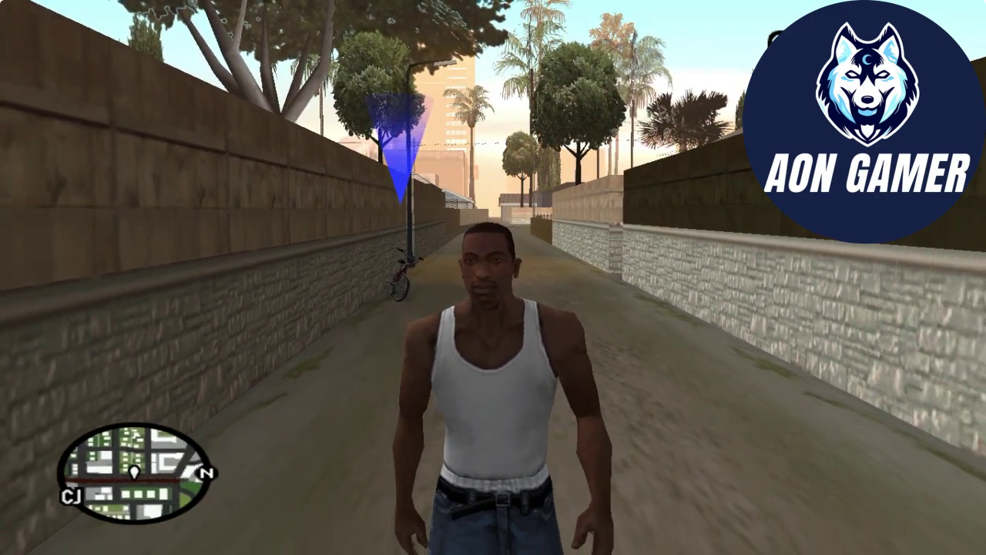
key("w")
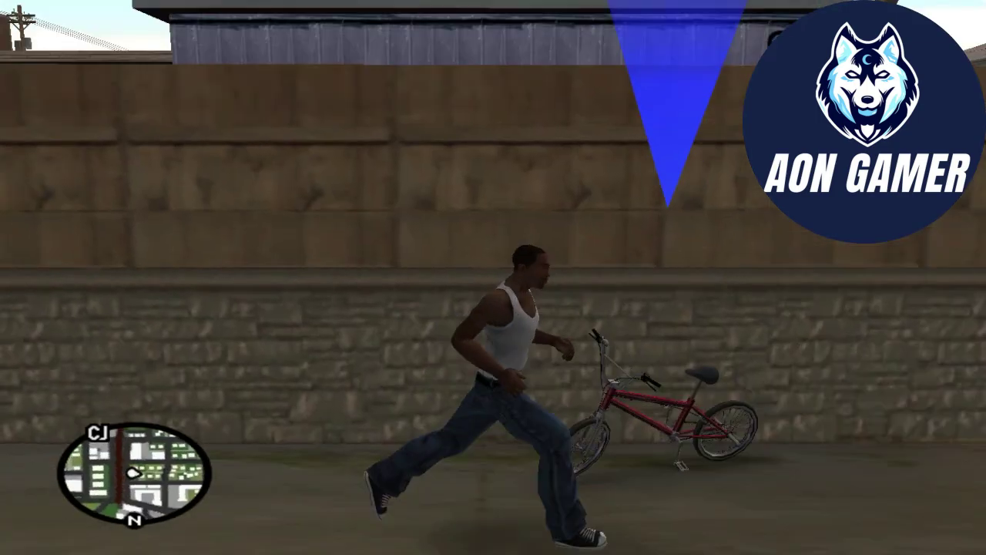
key("f")
key("w")
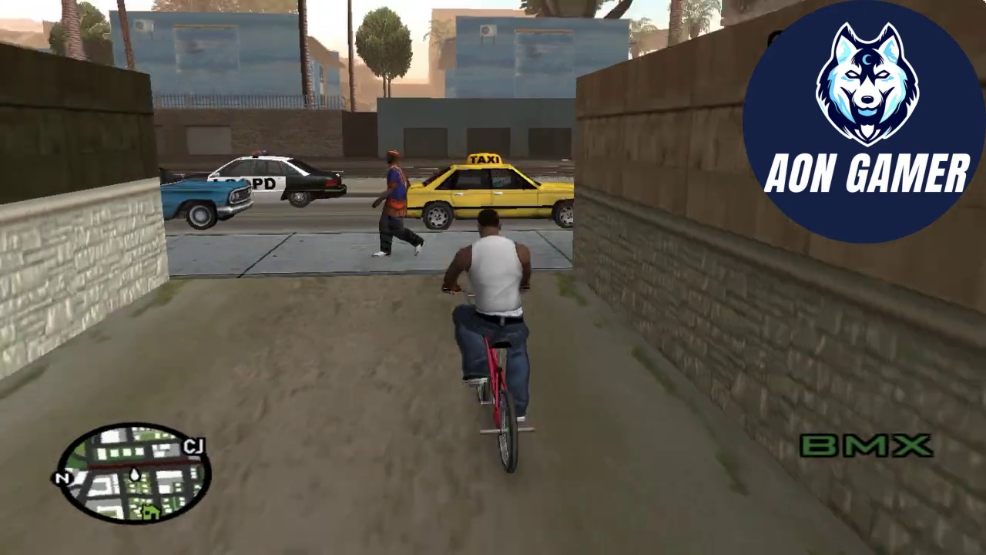
key("a")
key("w")
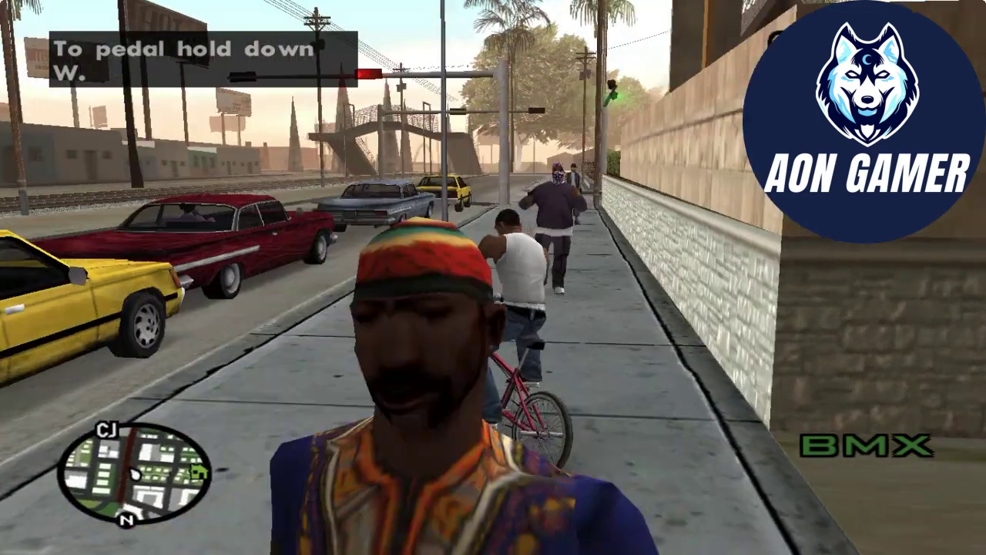
key("w")
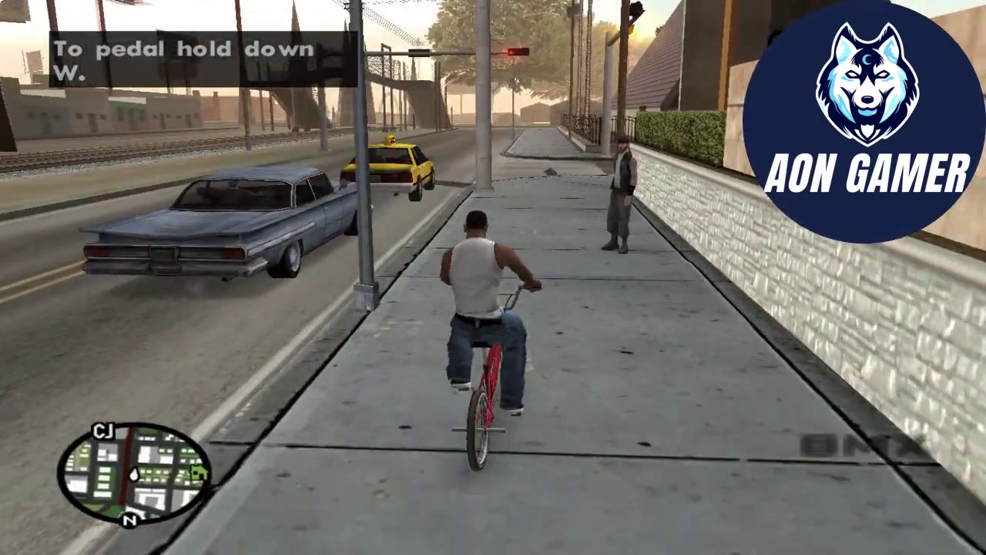
key("a")
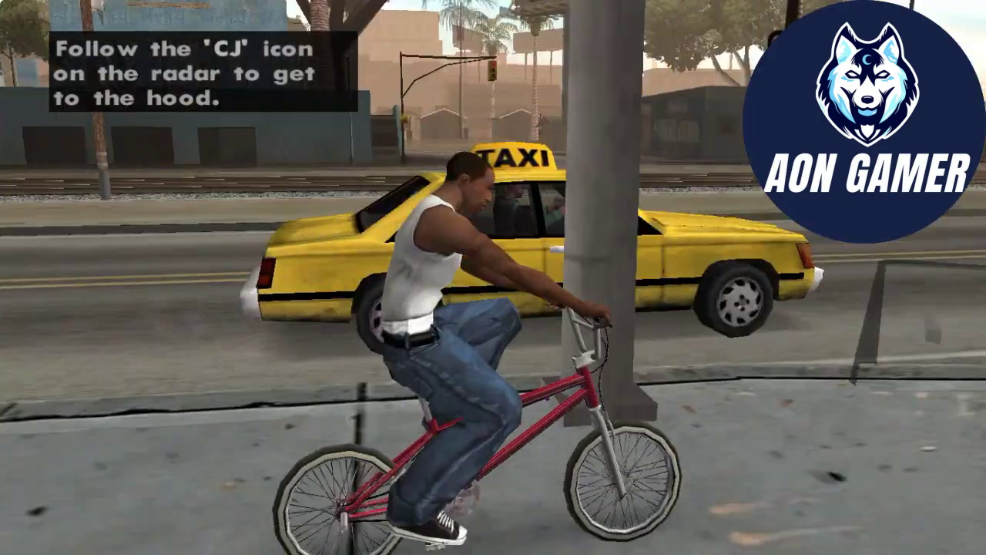
key("w")
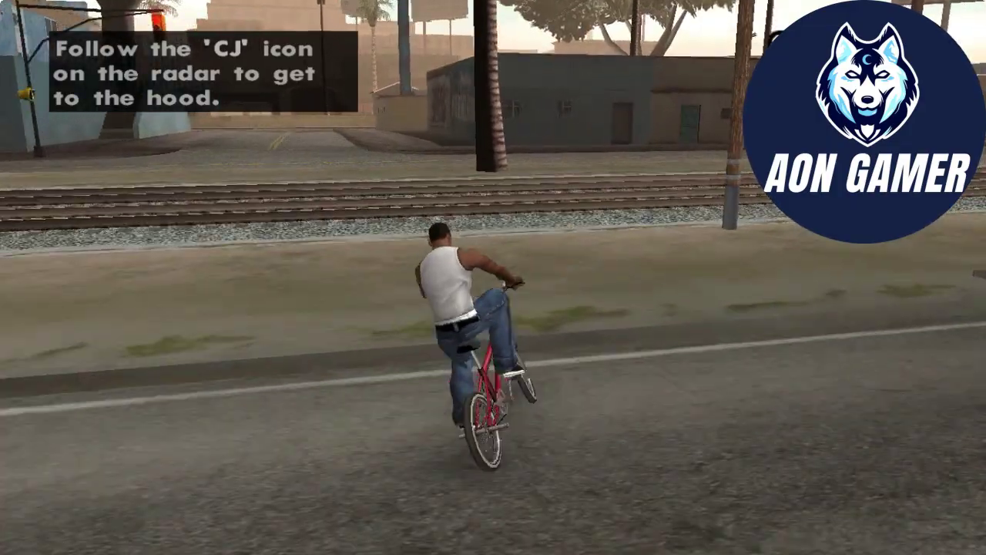
key("a")
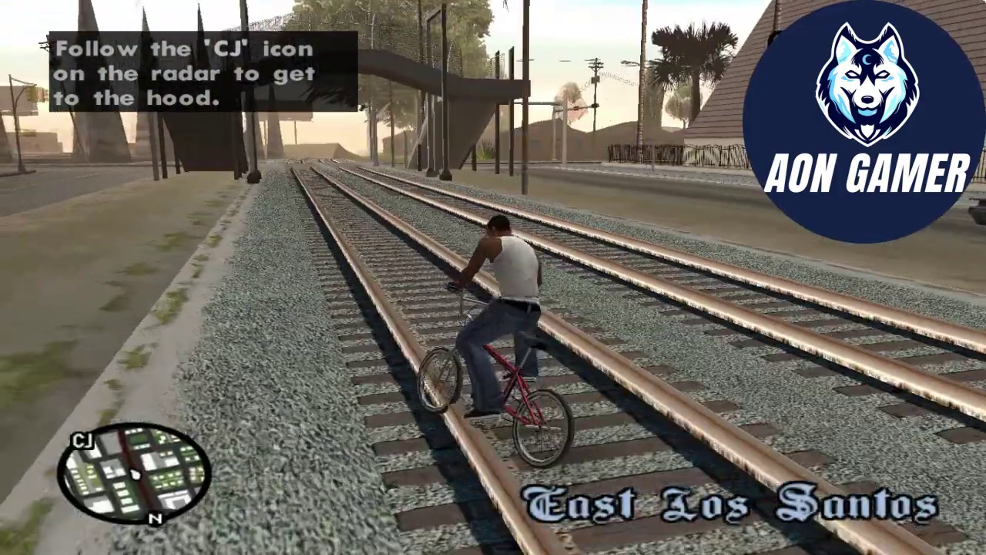
key("a")
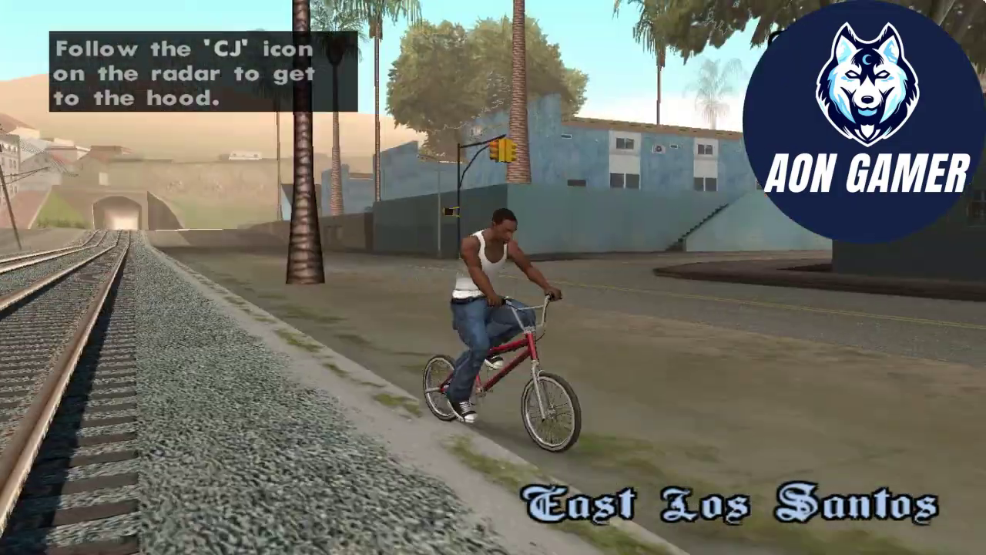
key("w")
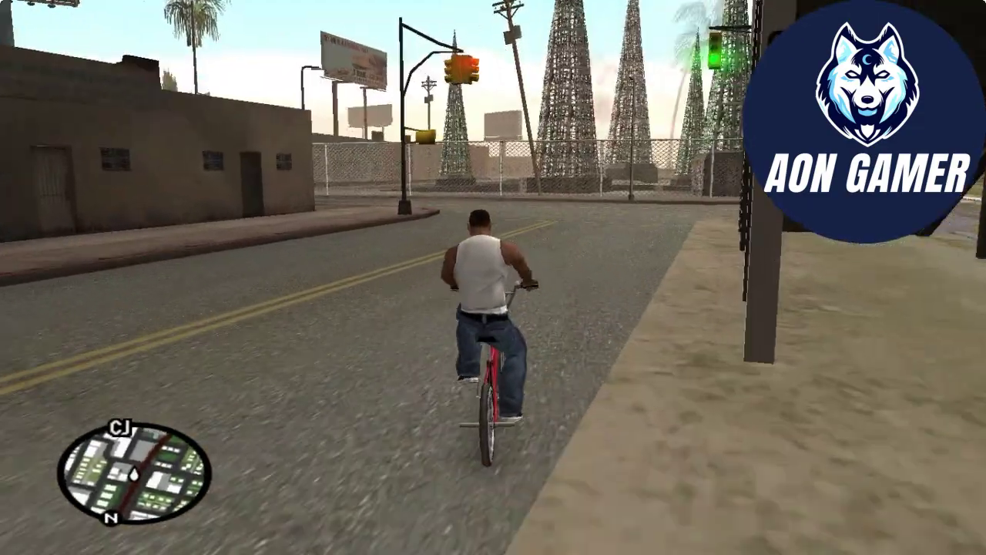
key("d")
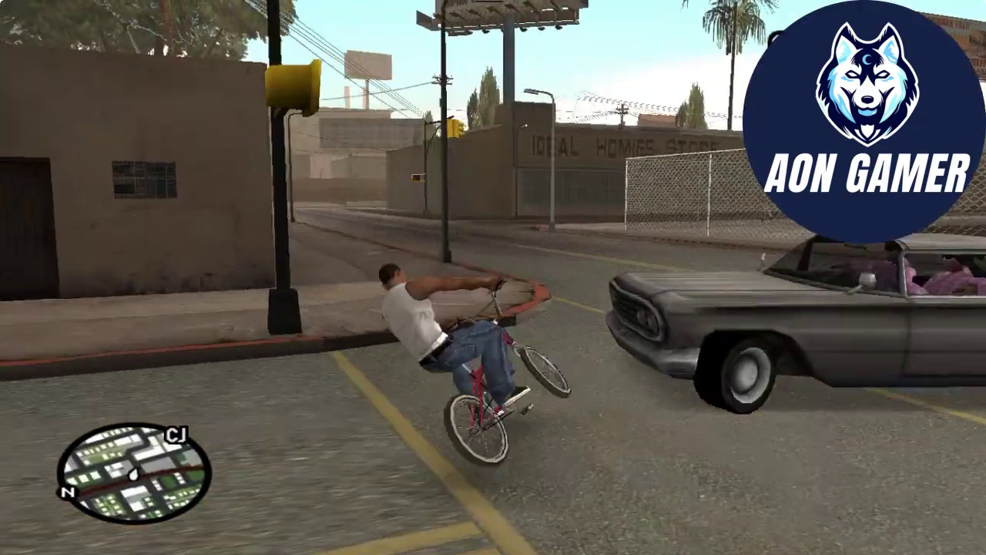